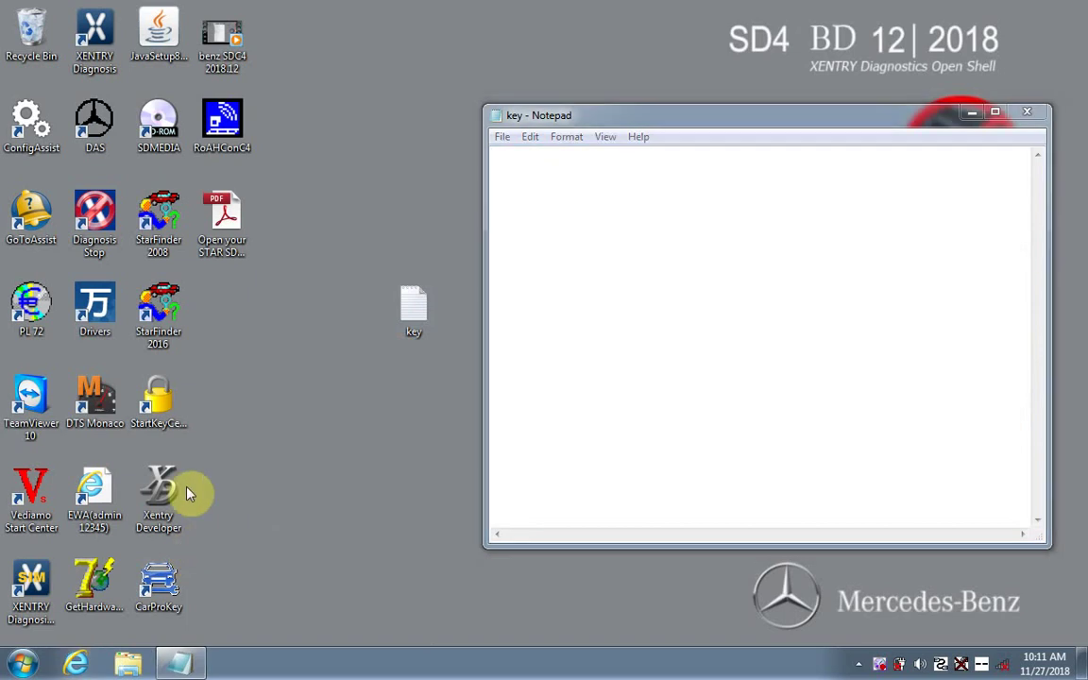
# Run GetHardwareID, copy this computer's hardware ID, and close the tool
pyautogui.click(97, 580)
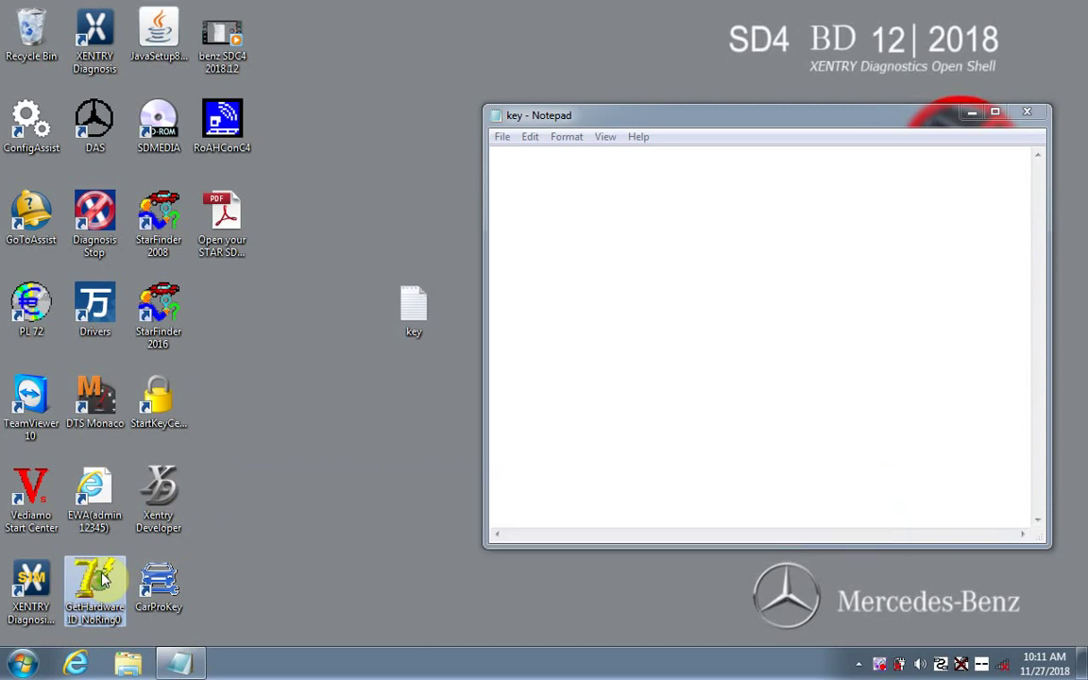
pyautogui.rightClick(102, 574)
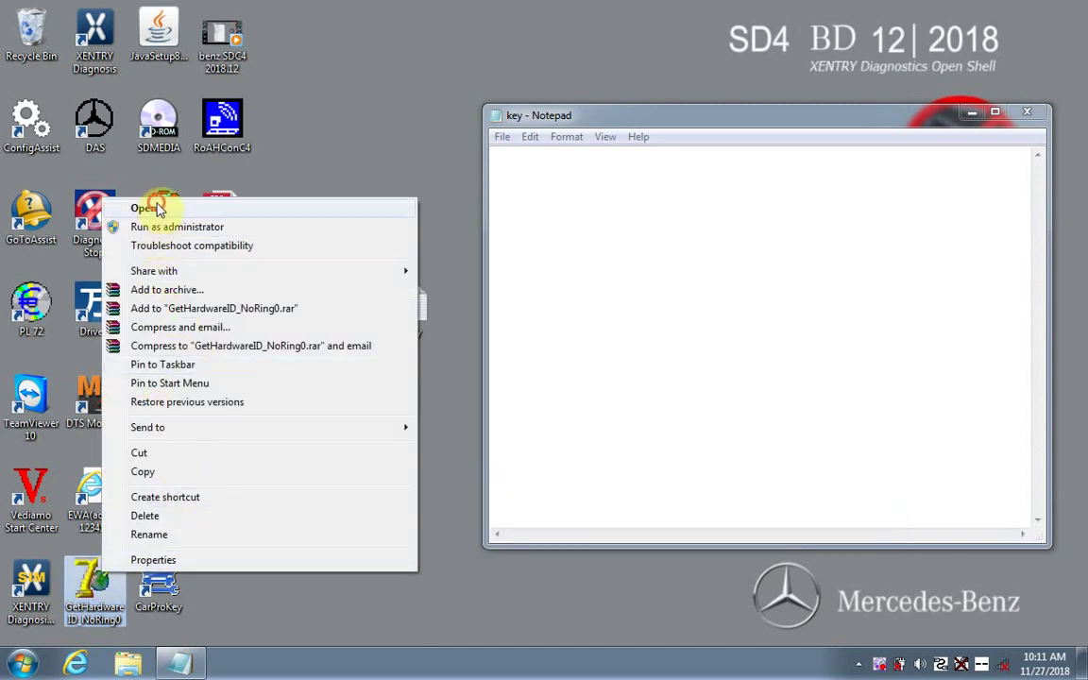
pyautogui.click(158, 209)
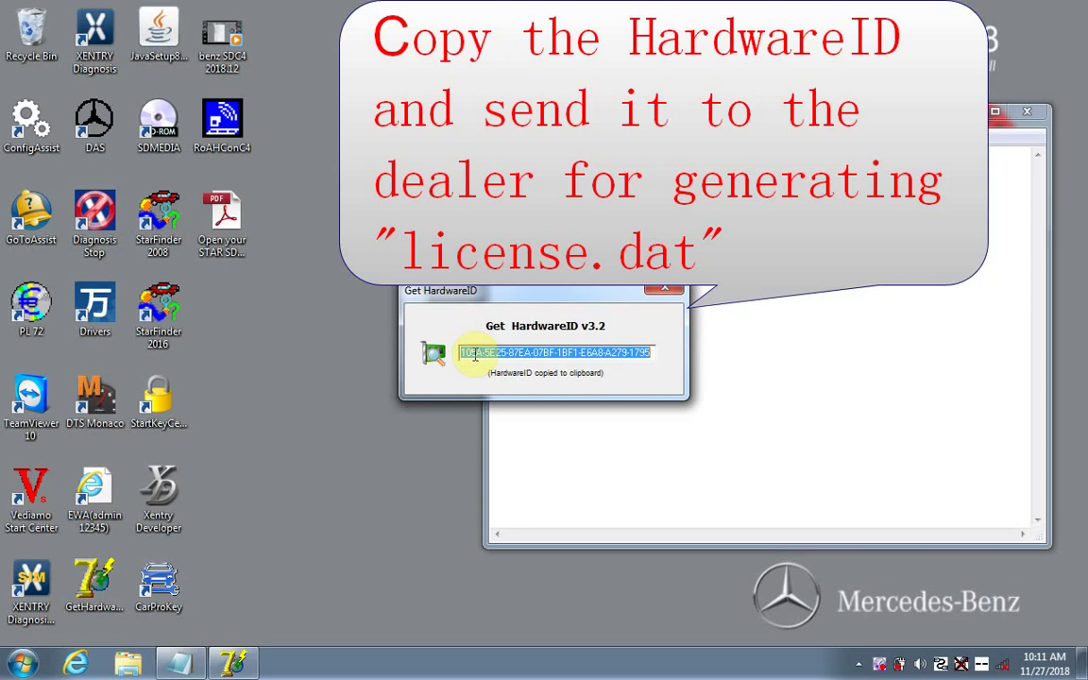
pyautogui.rightClick(475, 357)
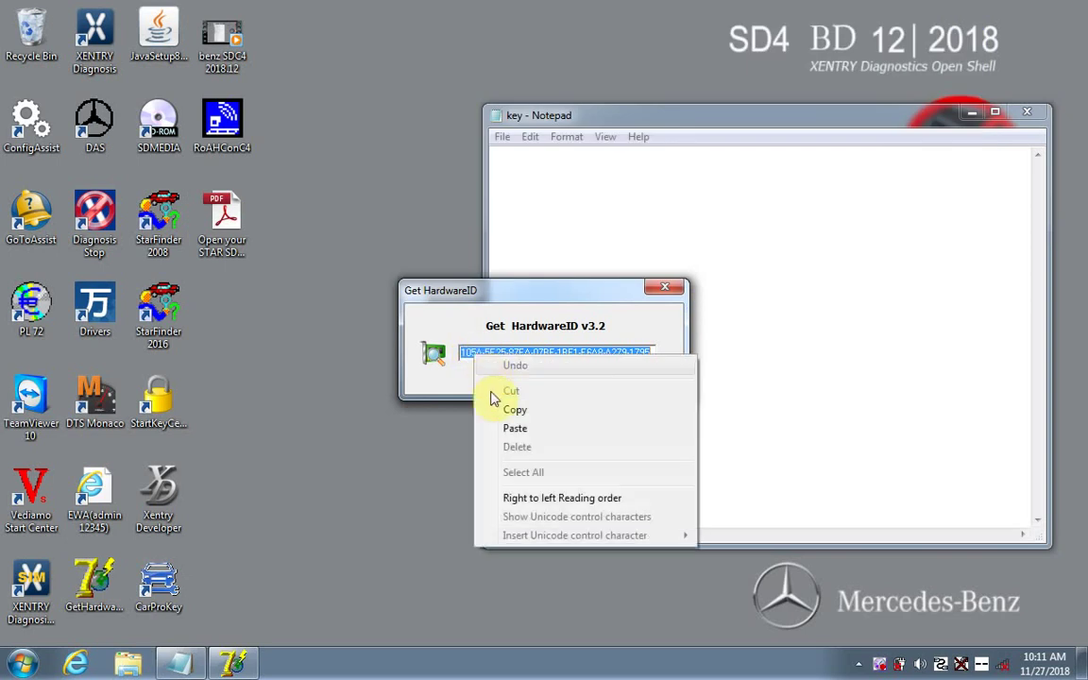
pyautogui.click(513, 409)
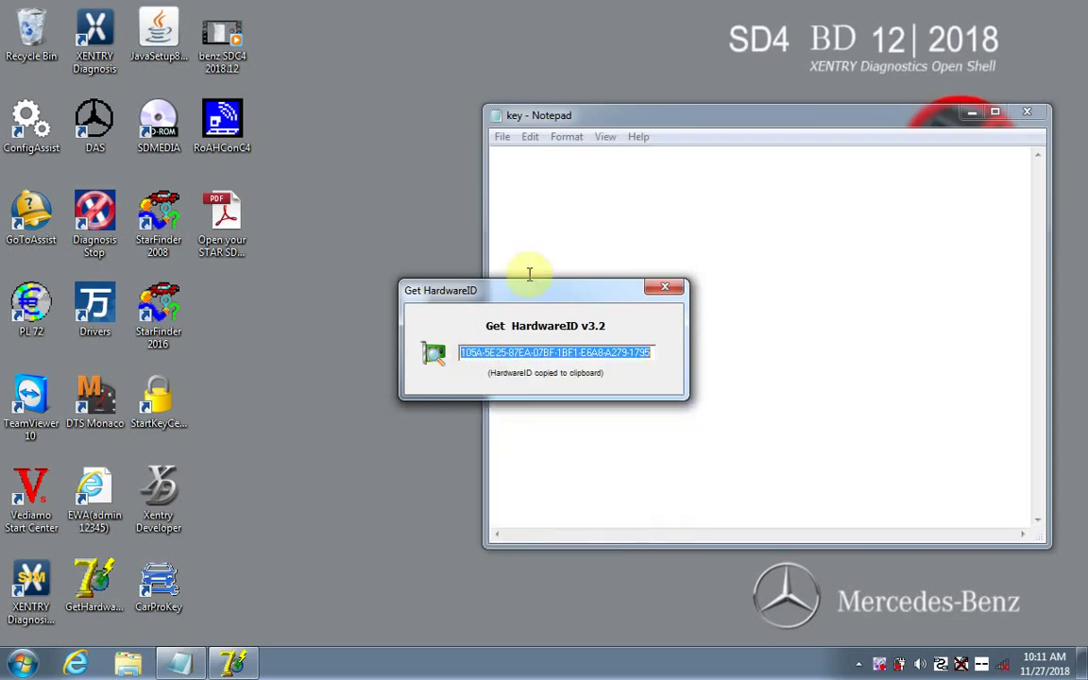
pyautogui.click(665, 287)
pyautogui.rightClick(531, 162)
# Paste the hardware ID into the key file, then merge license.reg into the registry
pyautogui.click(548, 233)
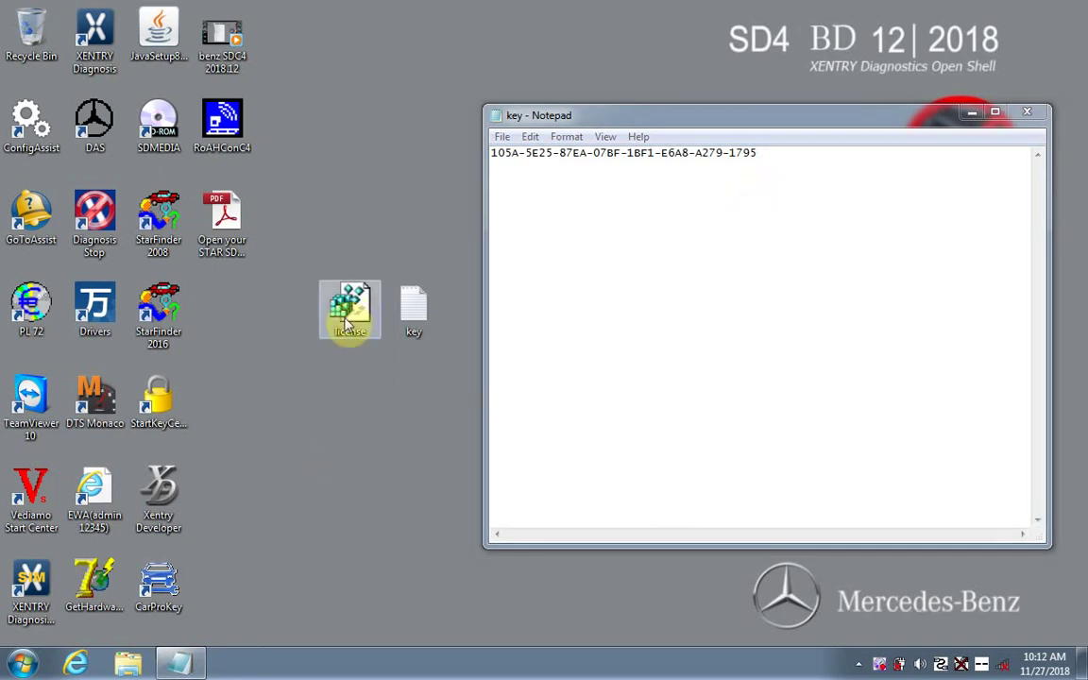
pyautogui.rightClick(357, 283)
pyautogui.click(390, 296)
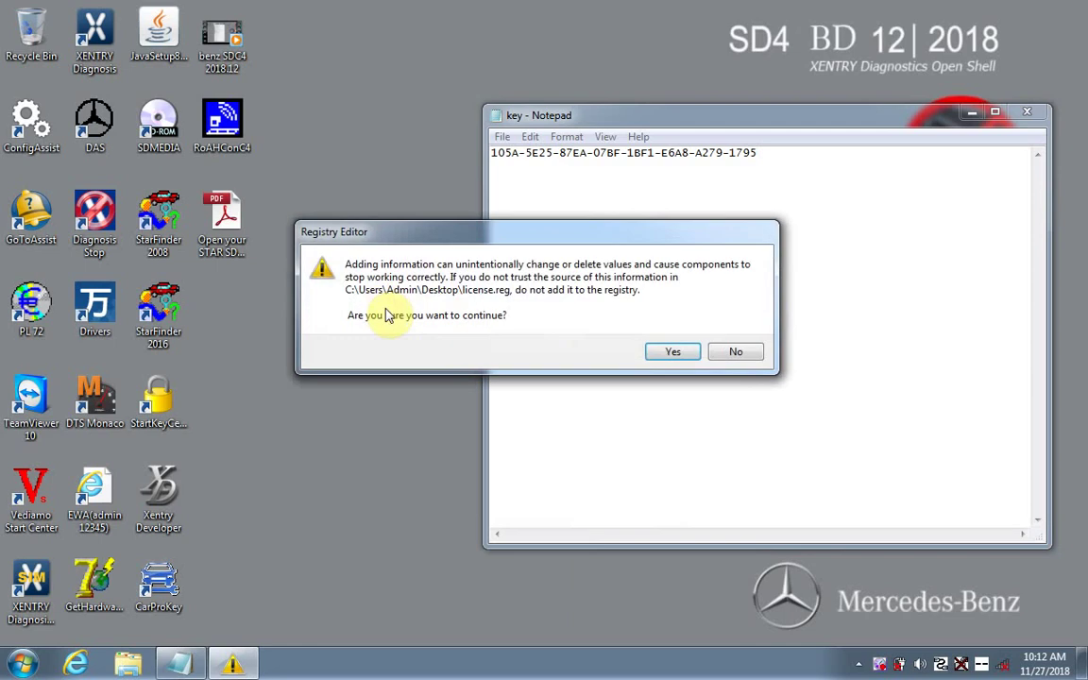
pyautogui.click(670, 352)
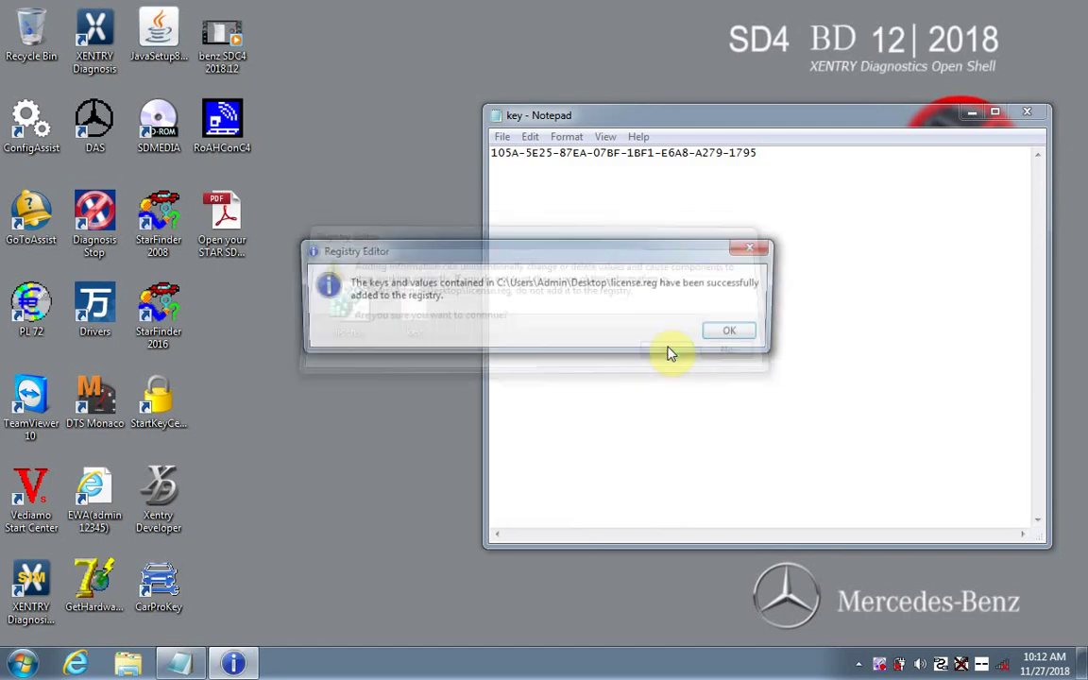
pyautogui.click(737, 332)
pyautogui.click(366, 439)
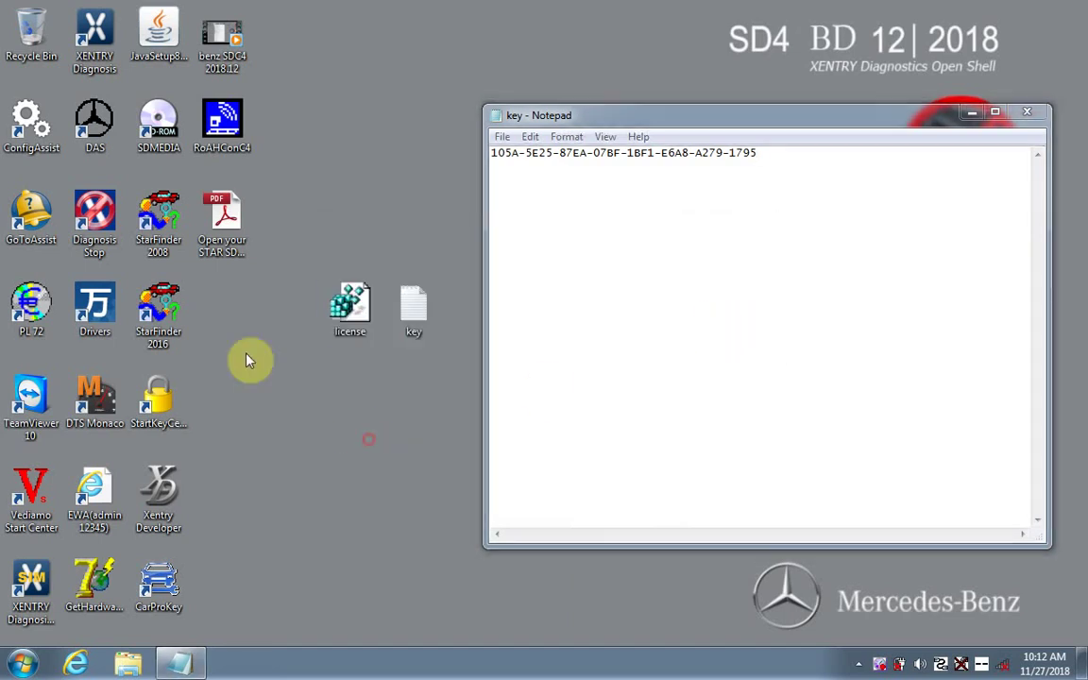
pyautogui.click(95, 123)
pyautogui.rightClick(105, 133)
pyautogui.click(131, 145)
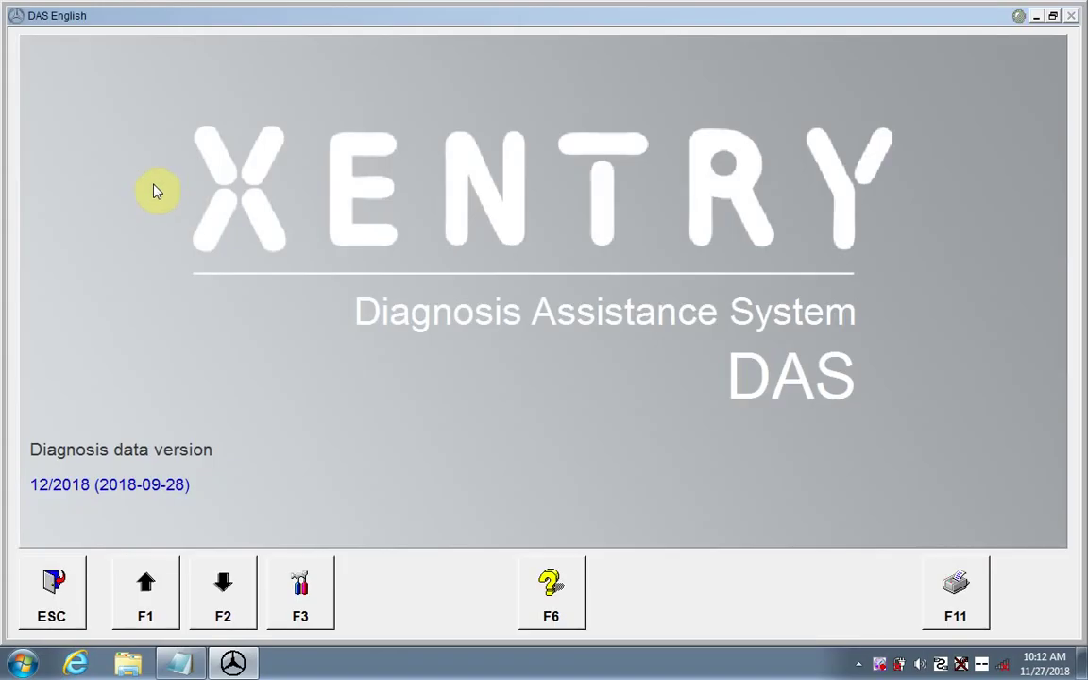
pyautogui.click(53, 587)
pyautogui.click(477, 352)
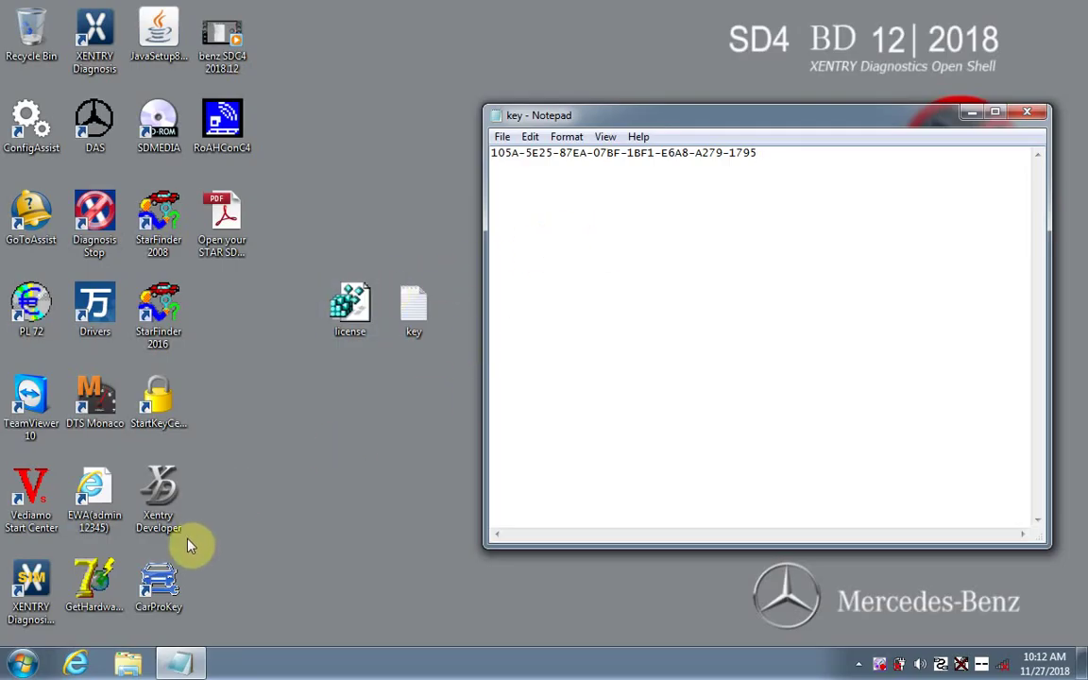
# Open EWA-net in the browser and log in with the saved administrator user and password
pyautogui.rightClick(105, 485)
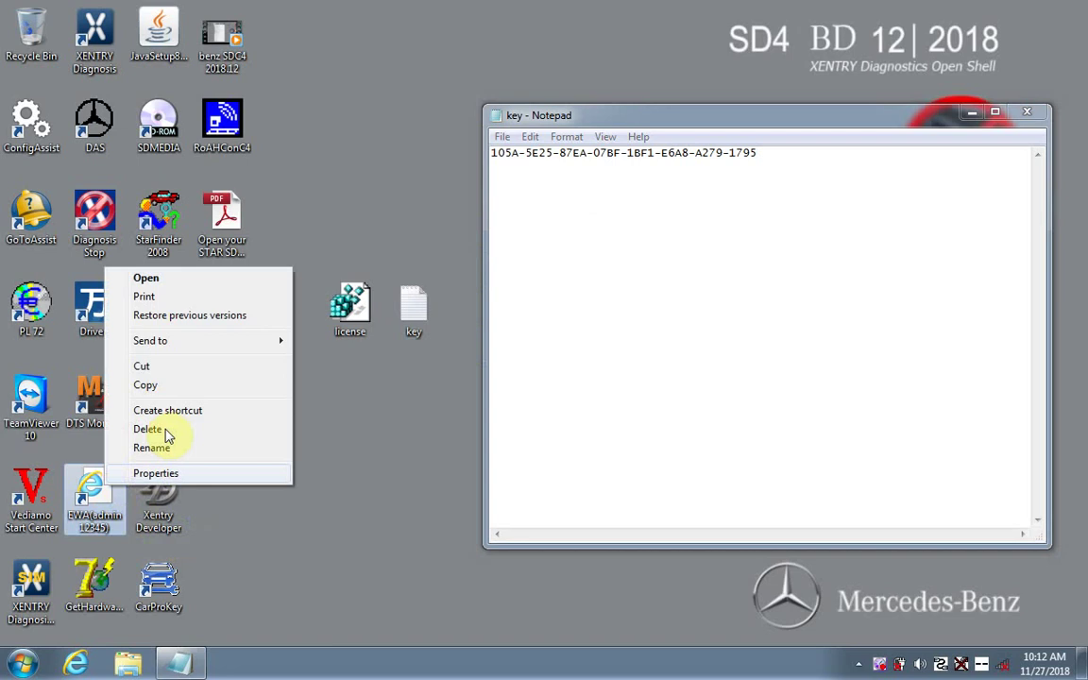
pyautogui.click(176, 278)
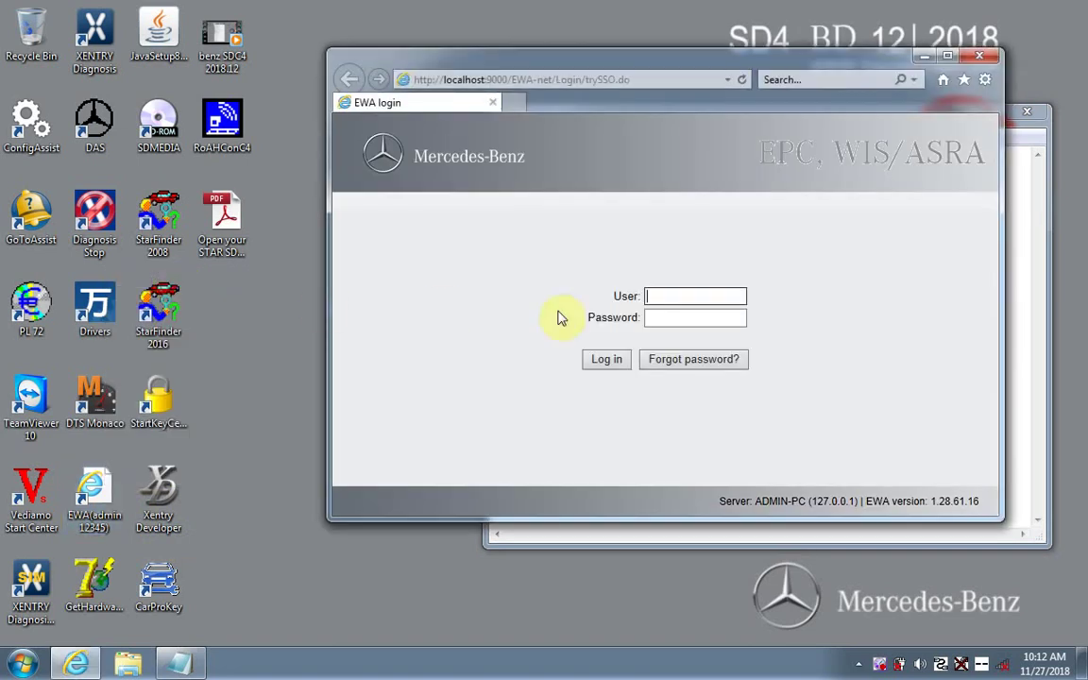
pyautogui.click(658, 295)
pyautogui.click(667, 316)
pyautogui.click(667, 318)
pyautogui.click(737, 319)
pyautogui.click(608, 358)
# Open Server access authorization and select the LAN-ID MAC address
pyautogui.click(376, 417)
pyautogui.click(578, 270)
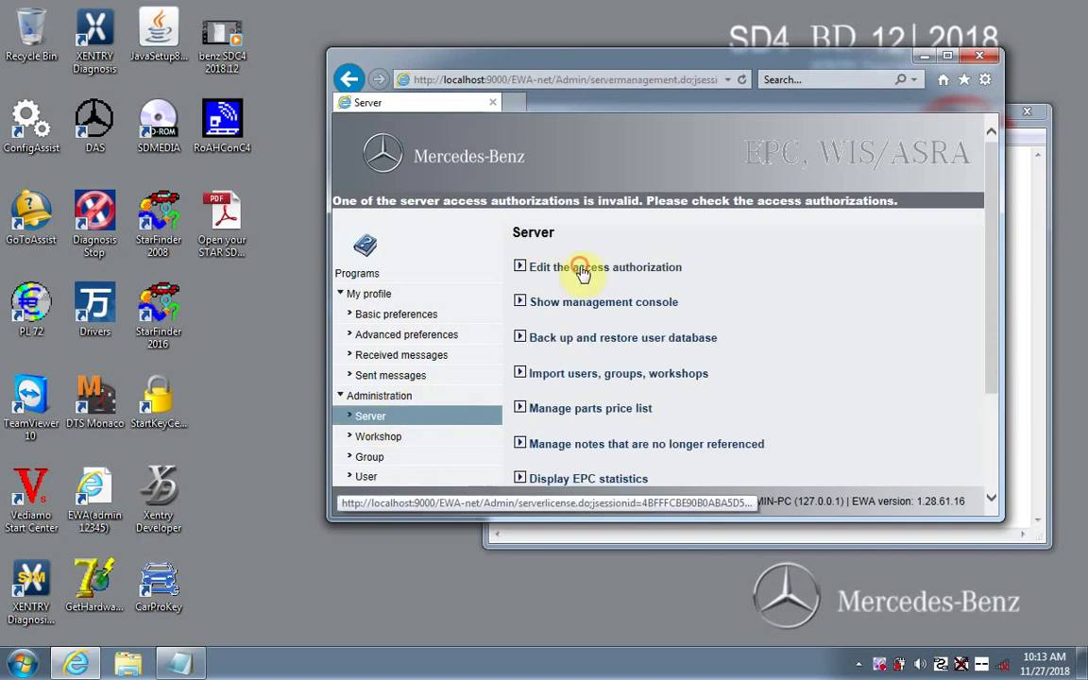
pyautogui.moveTo(780, 302); pyautogui.dragTo(640, 312)
# Copy the LAN-ID MAC address and paste it on a new line below the hardware ID in key
pyautogui.rightClick(661, 302)
pyautogui.click(696, 333)
pyautogui.click(1019, 185)
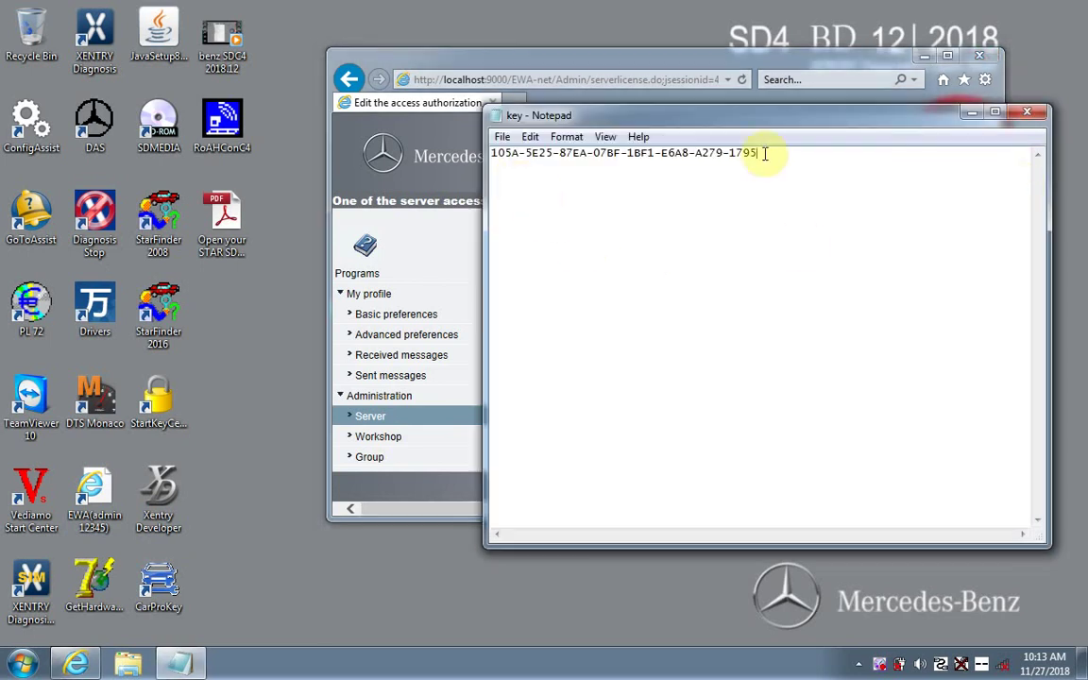
pyautogui.press('Return')
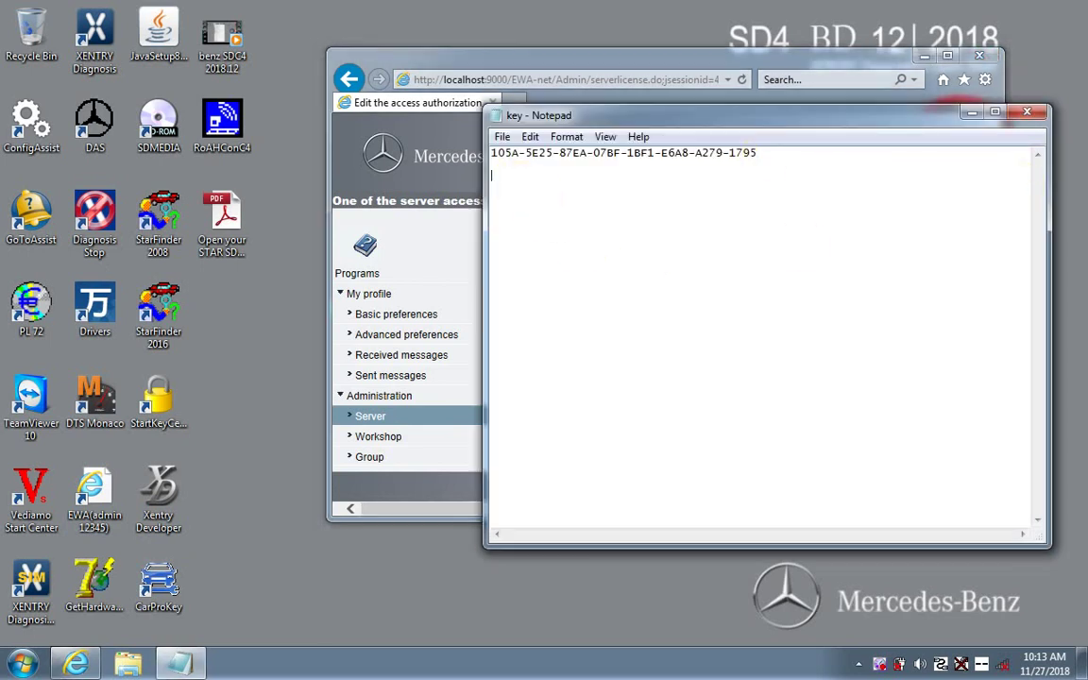
pyautogui.hotkey('ctrl', 'v')
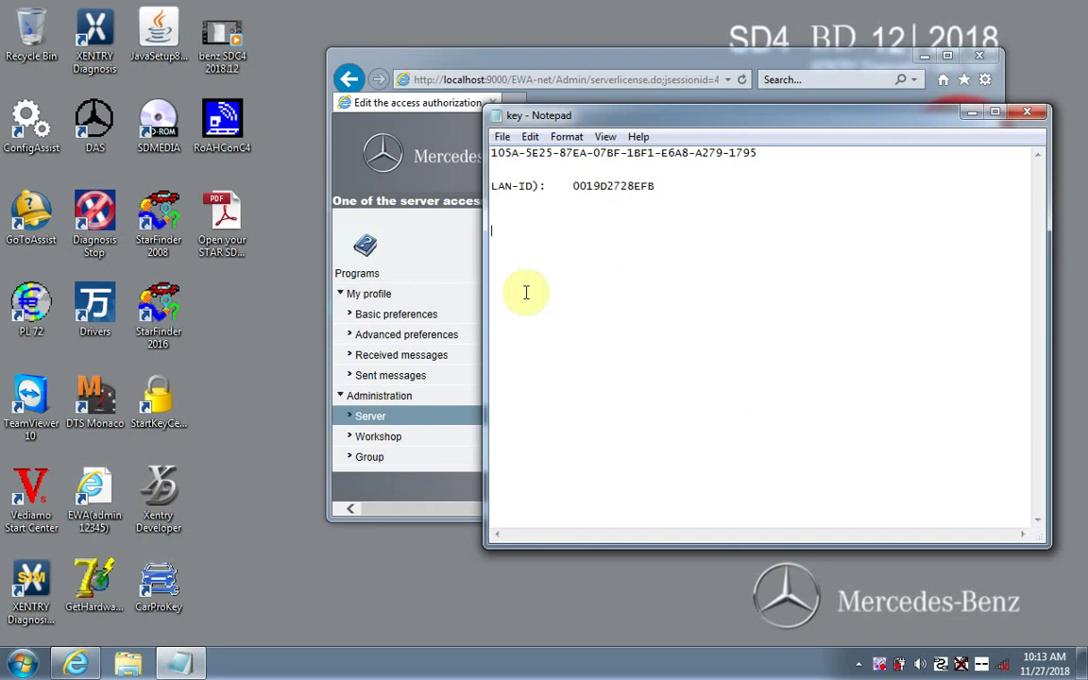
pyautogui.click(251, 452)
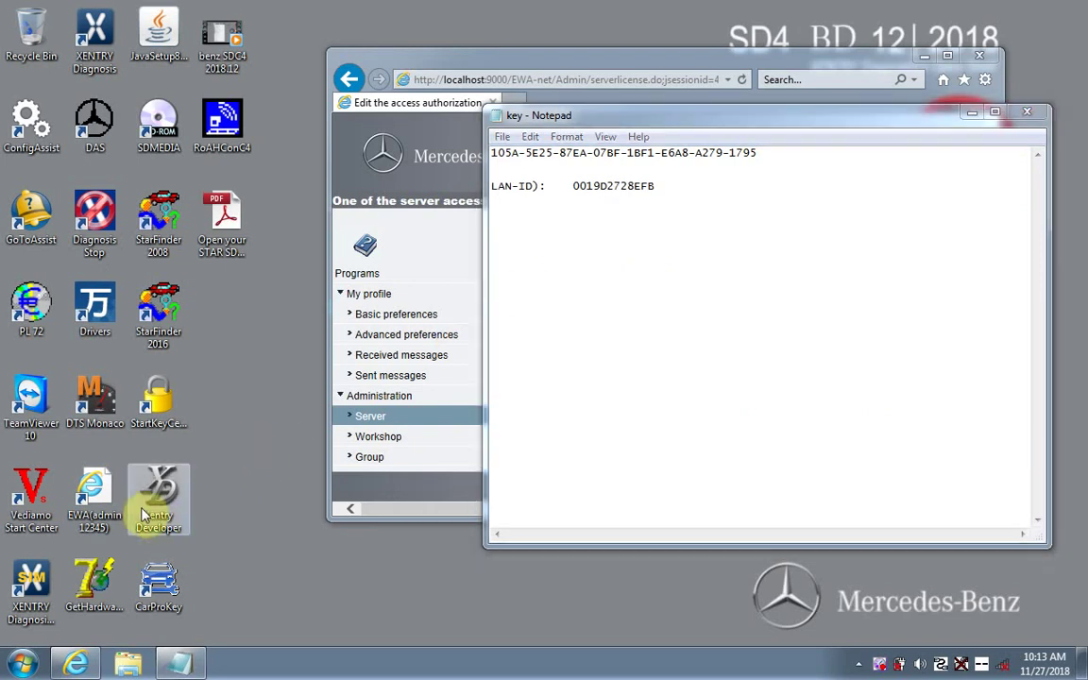
# Launch CarProKey and choose the EPCnet\WISnet for EWA licence type
pyautogui.rightClick(174, 584)
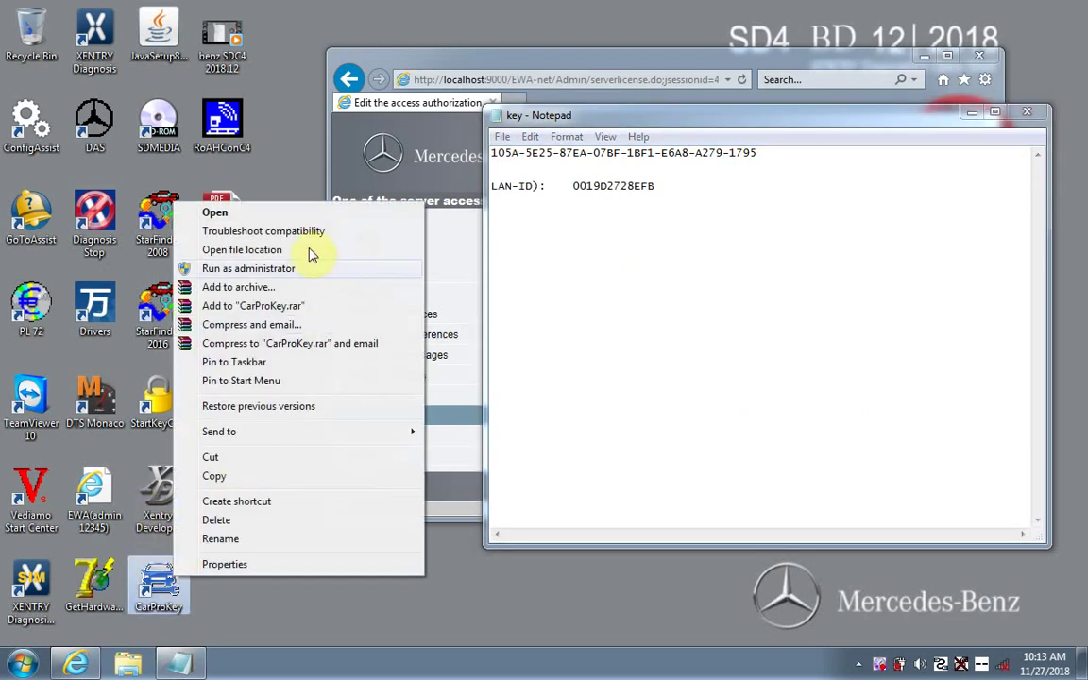
pyautogui.click(250, 215)
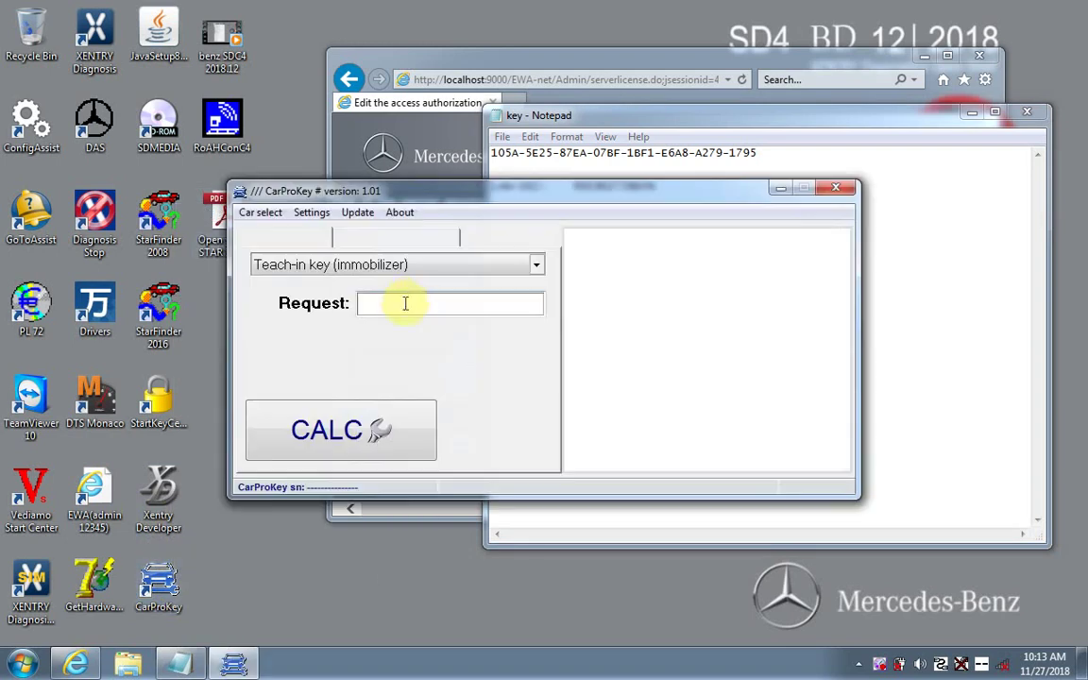
pyautogui.click(400, 265)
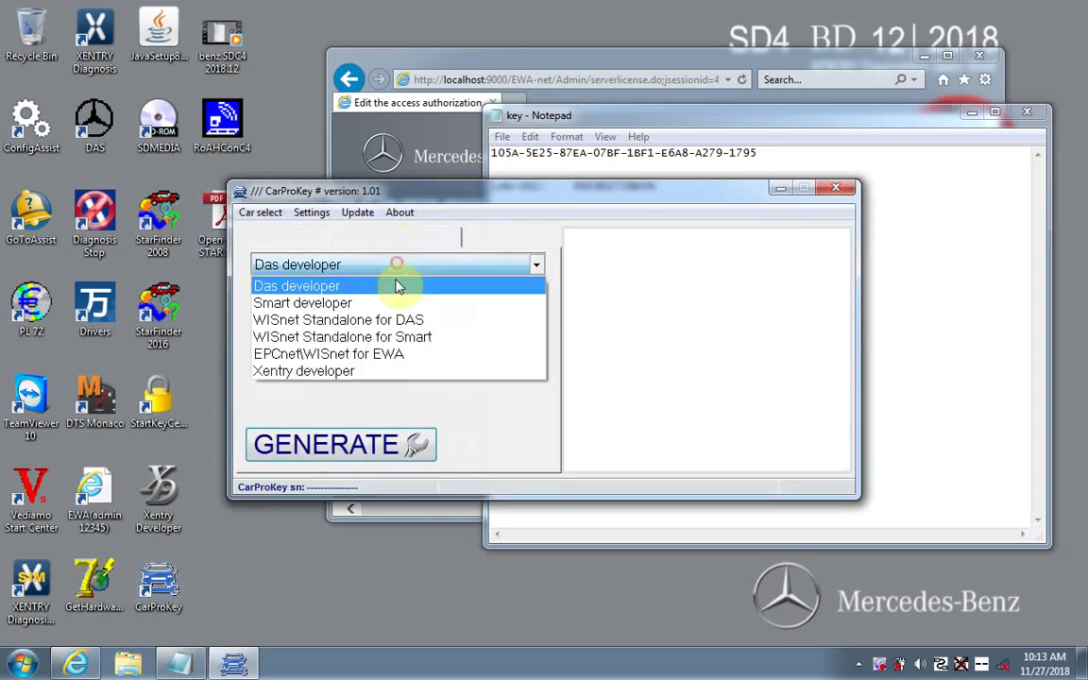
pyautogui.click(334, 356)
# Enter 252 as the user count and select the expiration year
pyautogui.click(427, 345)
pyautogui.write('252')
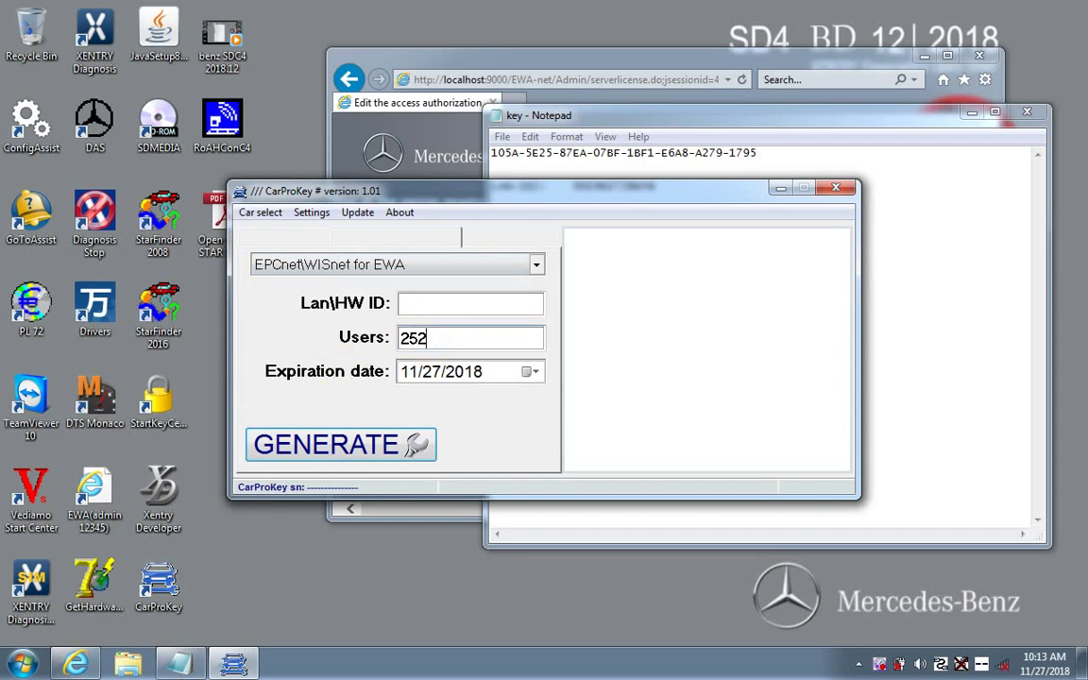
pyautogui.click(445, 307)
pyautogui.click(465, 373)
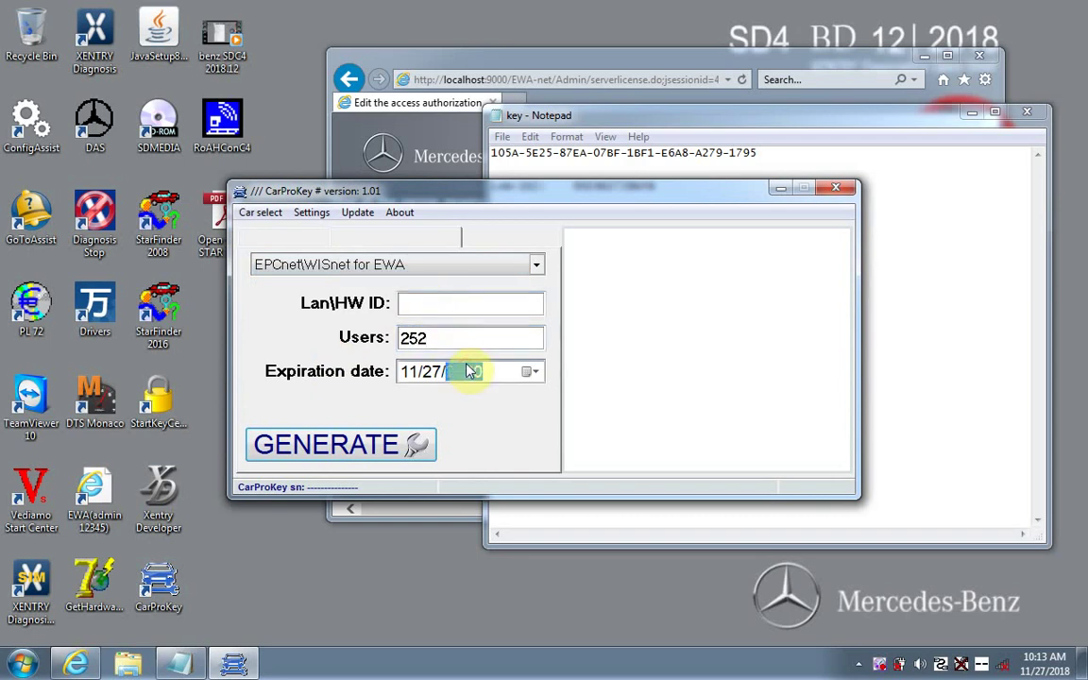
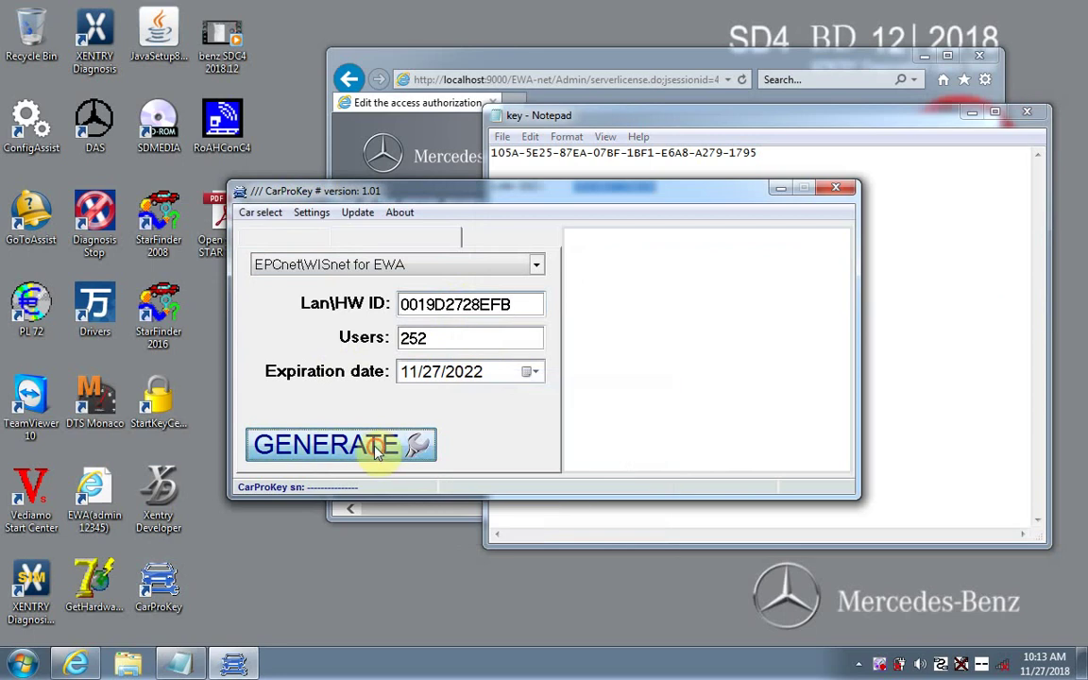
# Generate the EPCnet and WISnet start keys for 252 users until 2022/11/27 and copy them
pyautogui.click(642, 348)
pyautogui.rightClick(651, 355)
pyautogui.click(704, 368)
pyautogui.click(836, 187)
# Paste the generated keys into the Notepad key file below the LAN ID and copy the EPCnet key
pyautogui.click(673, 202)
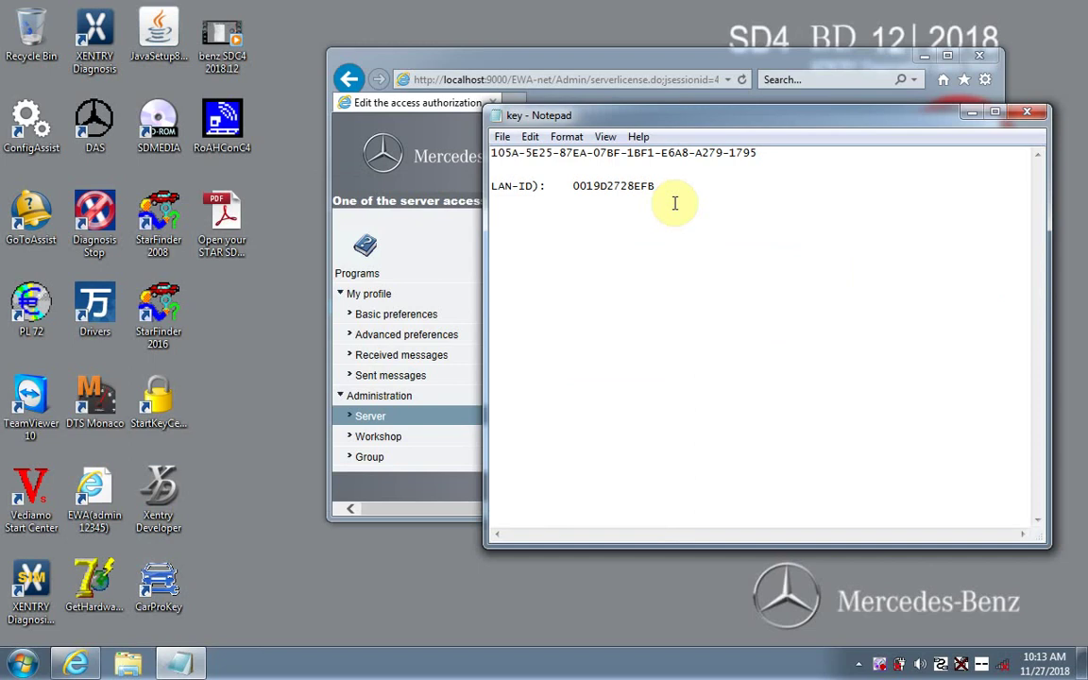
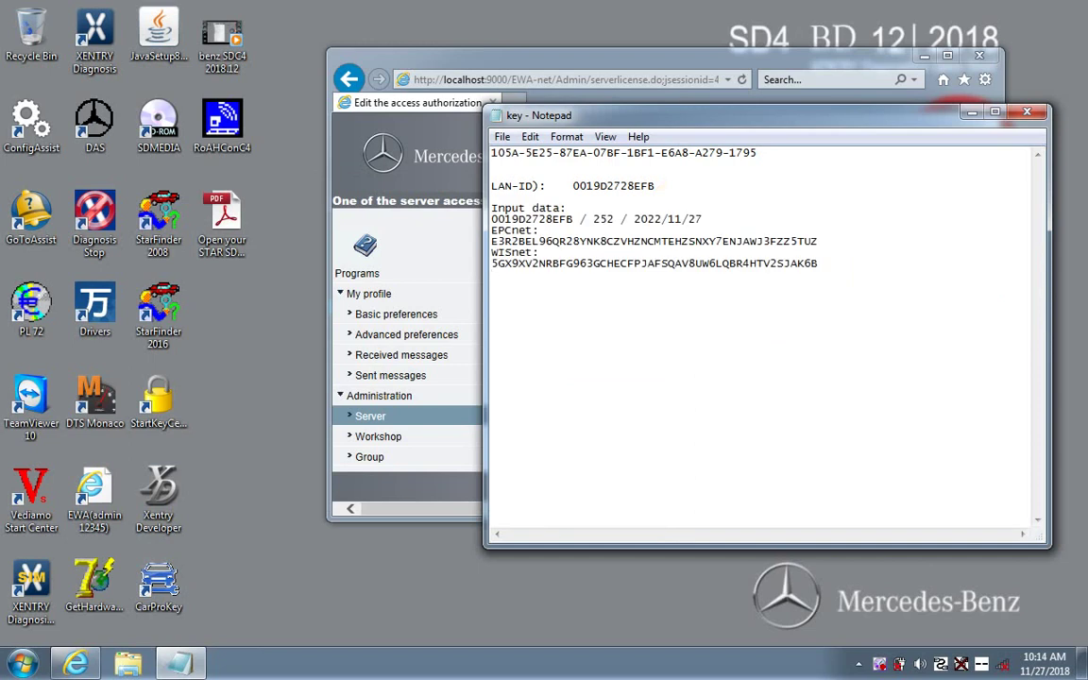
pyautogui.moveTo(818, 241); pyautogui.dragTo(491, 243)
pyautogui.rightClick(479, 241)
pyautogui.click(527, 296)
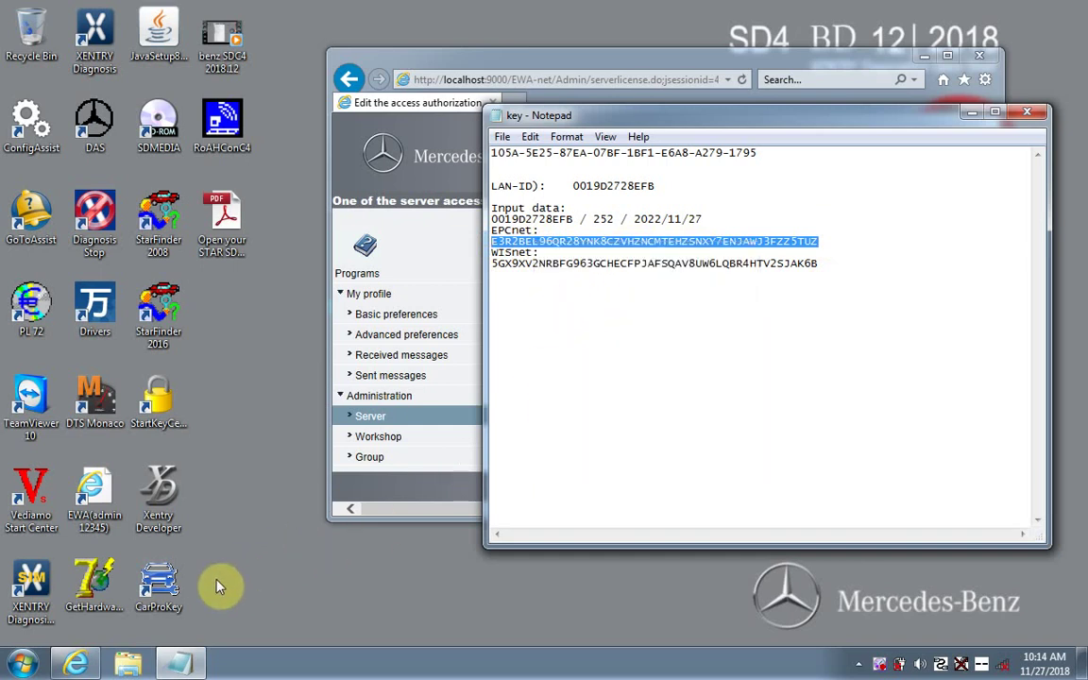
# Replace the old EPC StartKey in EWA-net with the new EPCnet key
pyautogui.click(78, 661)
pyautogui.moveTo(829, 337); pyautogui.dragTo(557, 338)
pyautogui.rightClick(612, 340)
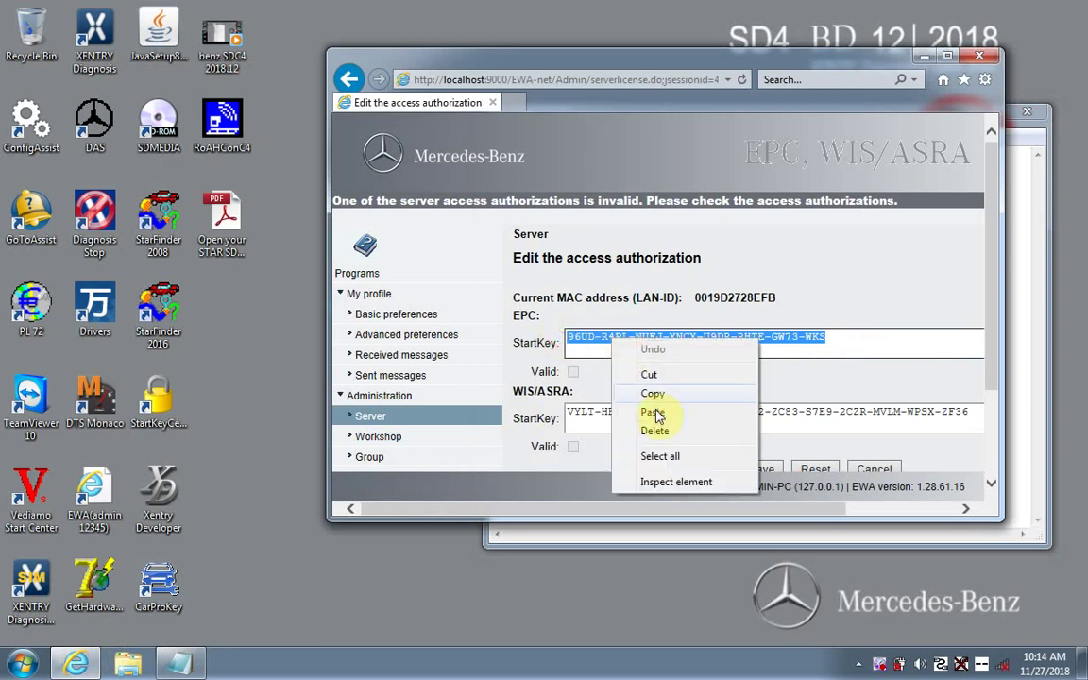
pyautogui.click(654, 411)
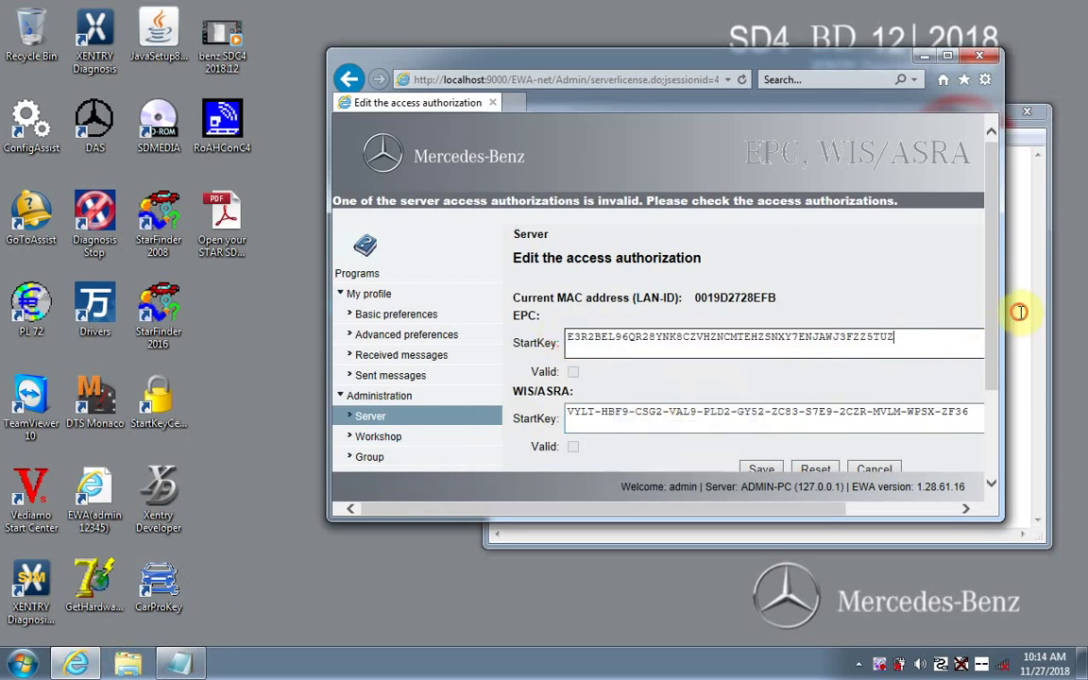
# Copy the WISnet key from the notes and paste it into the cleared WIS/ASRA StartKey field
pyautogui.click(1020, 309)
pyautogui.moveTo(820, 264); pyautogui.dragTo(498, 264)
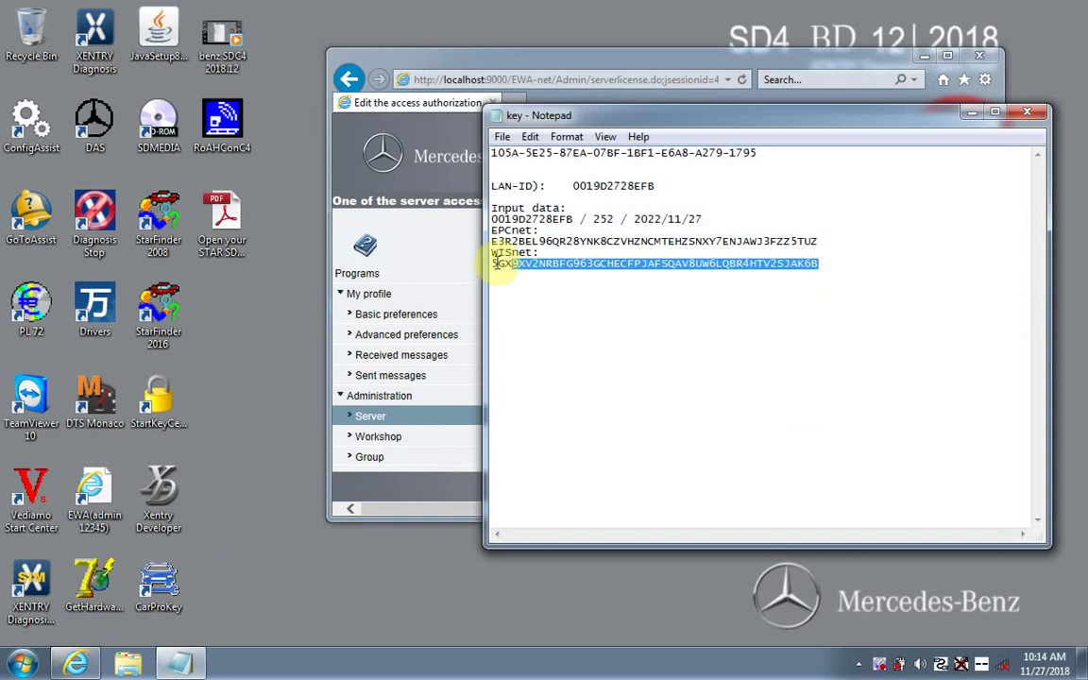
pyautogui.rightClick(498, 267)
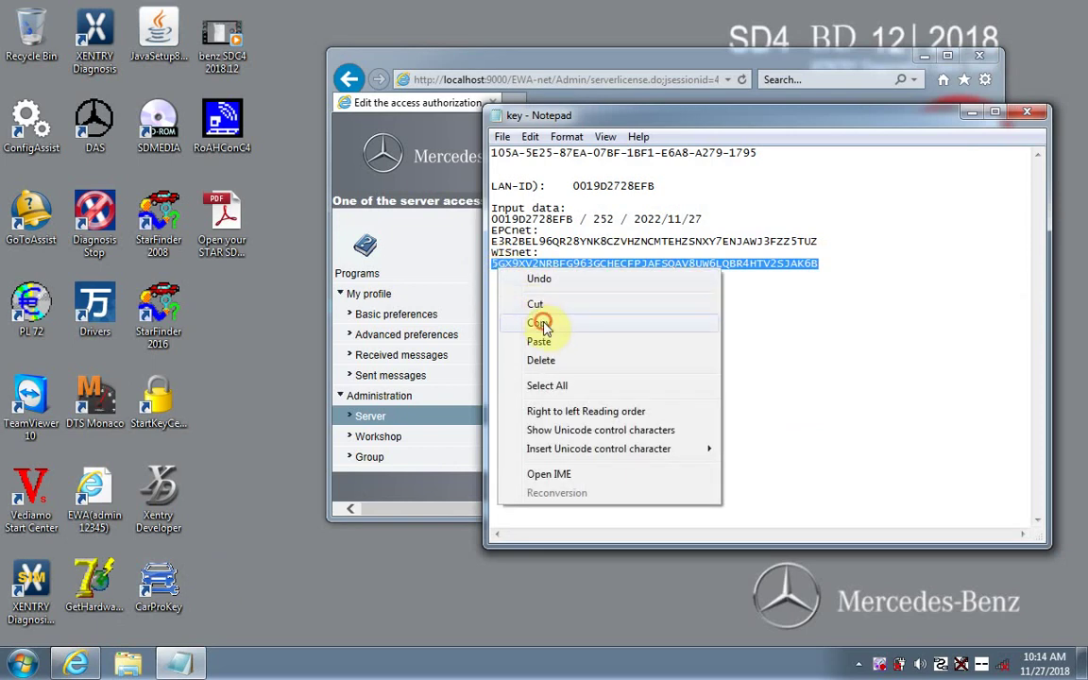
pyautogui.click(536, 320)
pyautogui.click(971, 112)
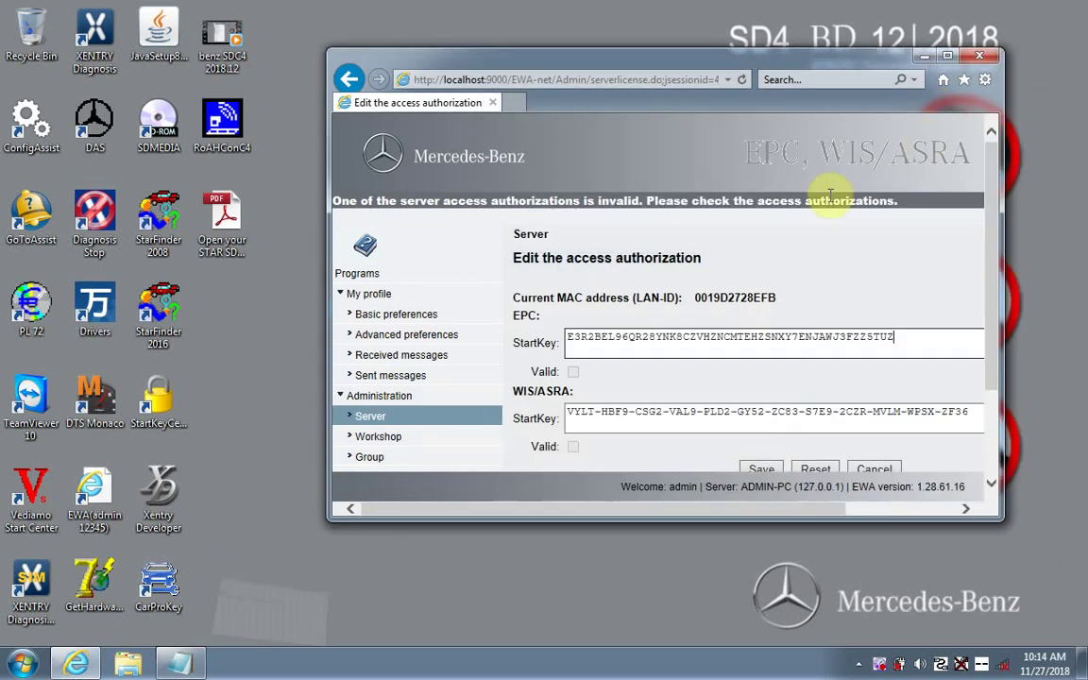
pyautogui.click(973, 415)
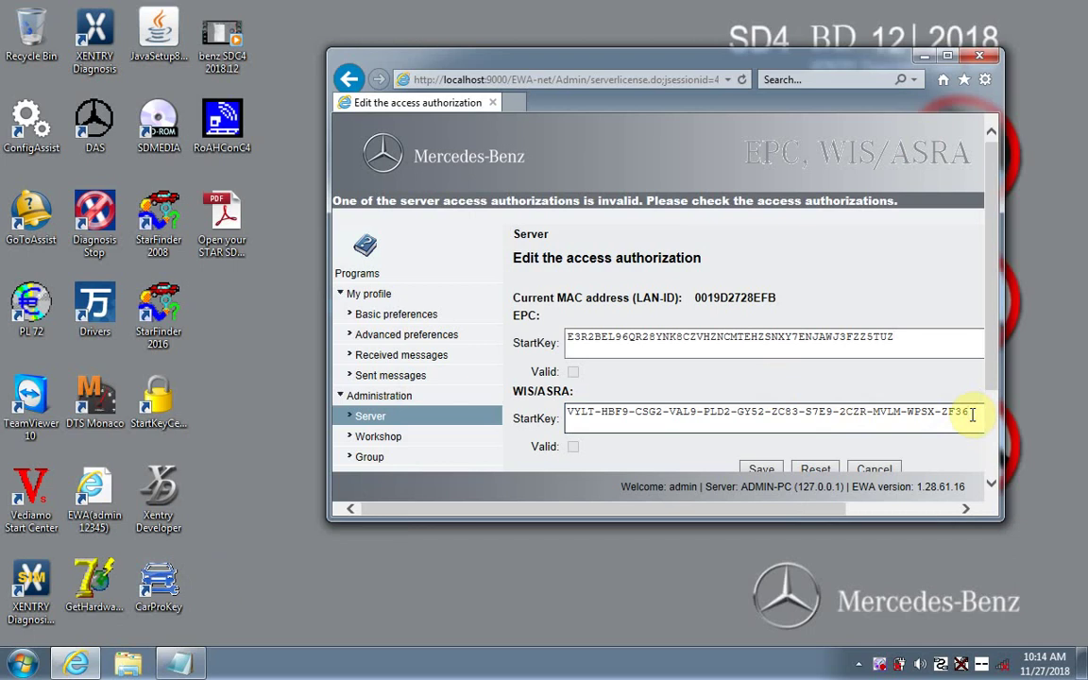
pyautogui.hotkey('ctrl', 'a')
pyautogui.press('Delete')
pyautogui.rightClick(930, 414)
pyautogui.click(970, 487)
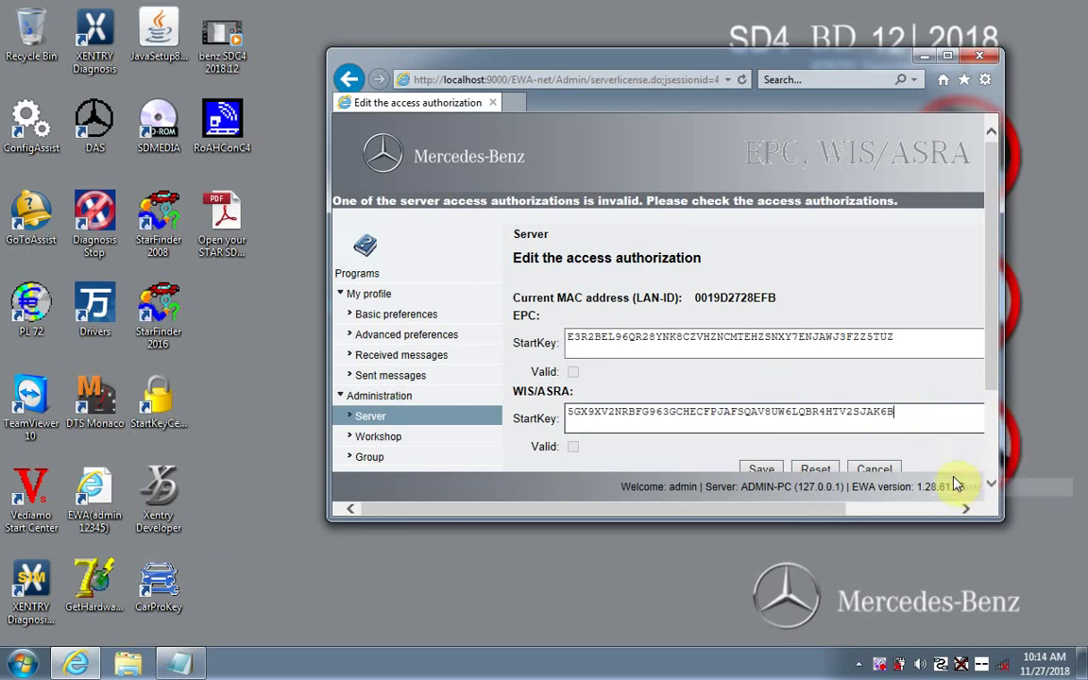
# Save the new start keys so EPC shows valid until 27.11.2022
pyautogui.click(763, 470)
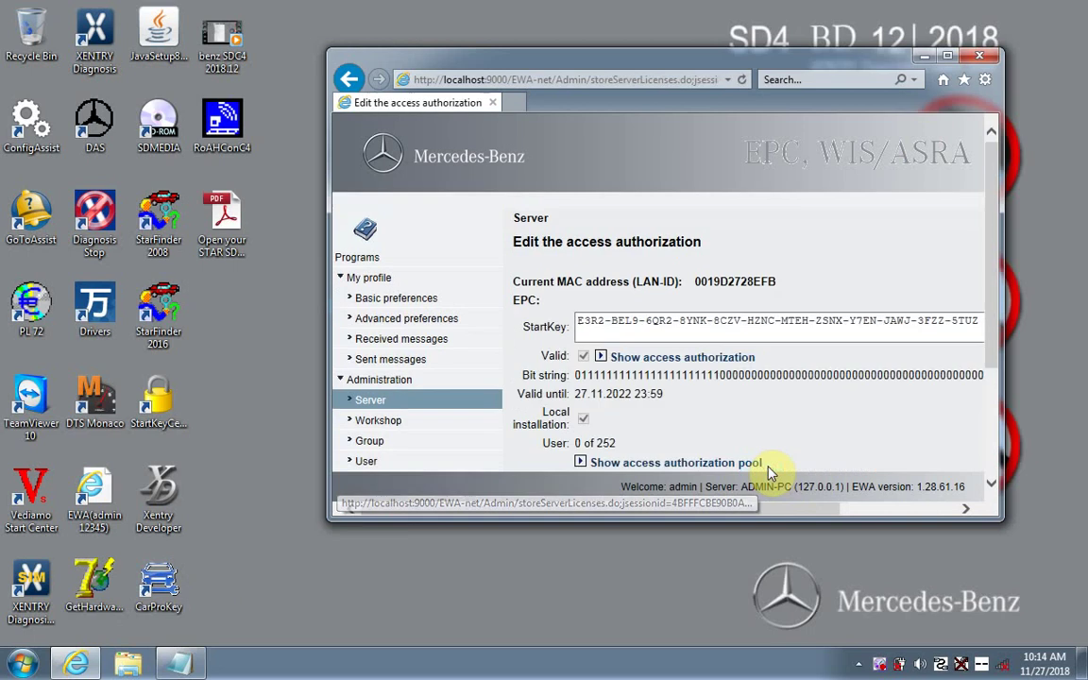
pyautogui.scroll(-2, 987, 323)
pyautogui.moveTo(986, 390); pyautogui.dragTo(981, 243)
# Launch EPC from Programs, accepting the EPC, Datacard Viewer and EWA Client Tools security warnings, then exit it
pyautogui.click(356, 255)
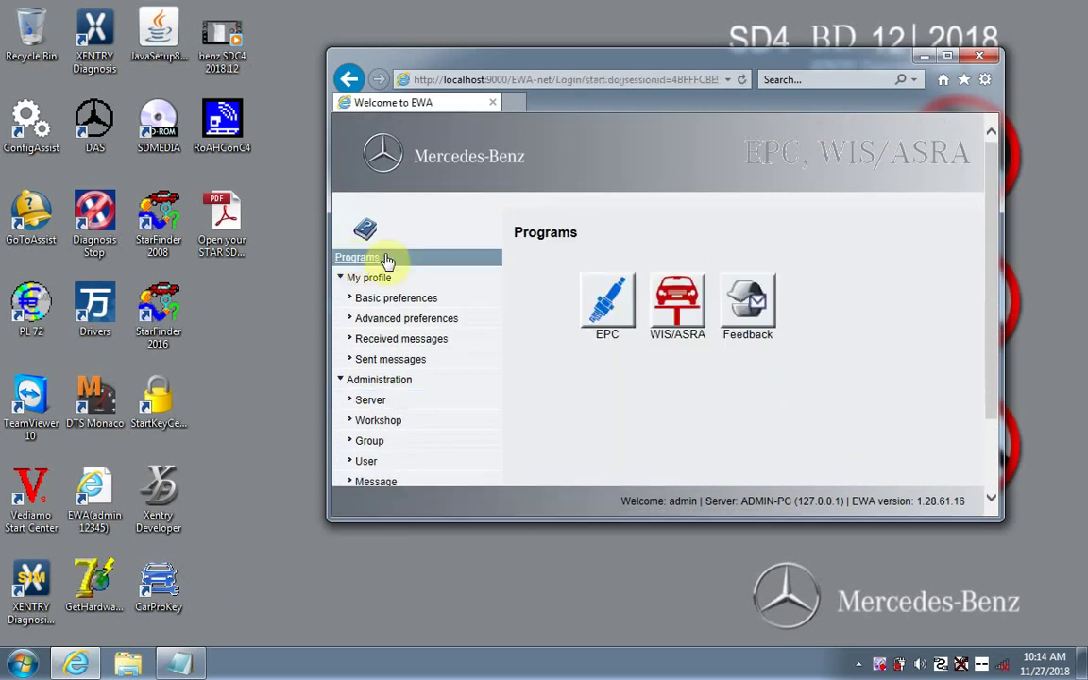
pyautogui.click(609, 311)
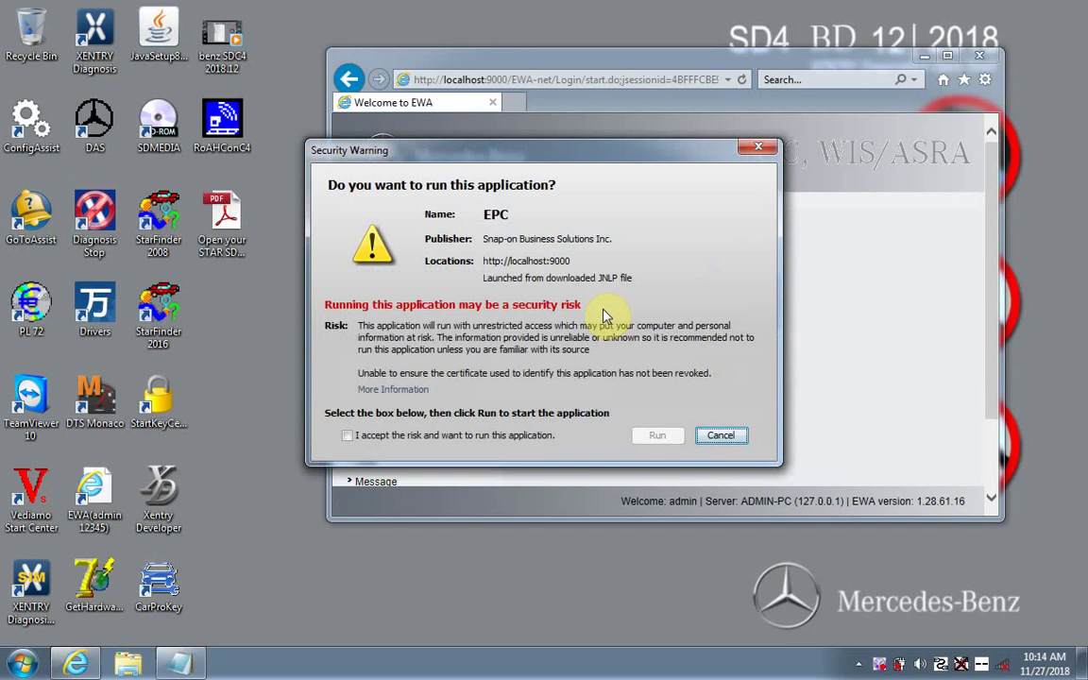
pyautogui.click(522, 436)
pyautogui.click(626, 439)
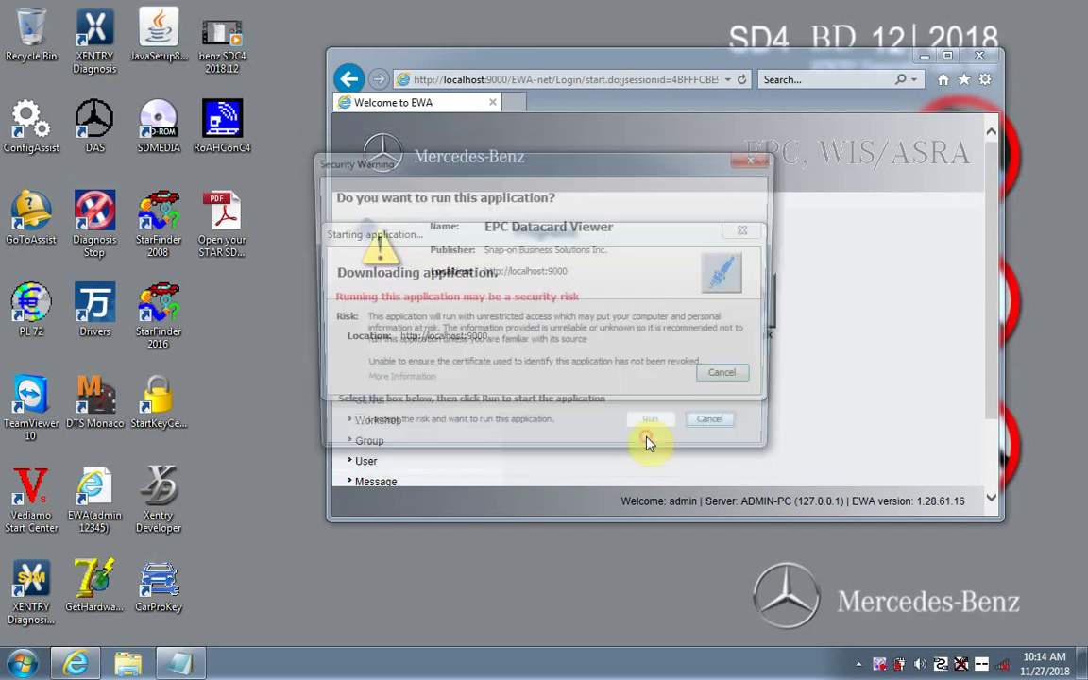
pyautogui.click(521, 430)
pyautogui.click(652, 431)
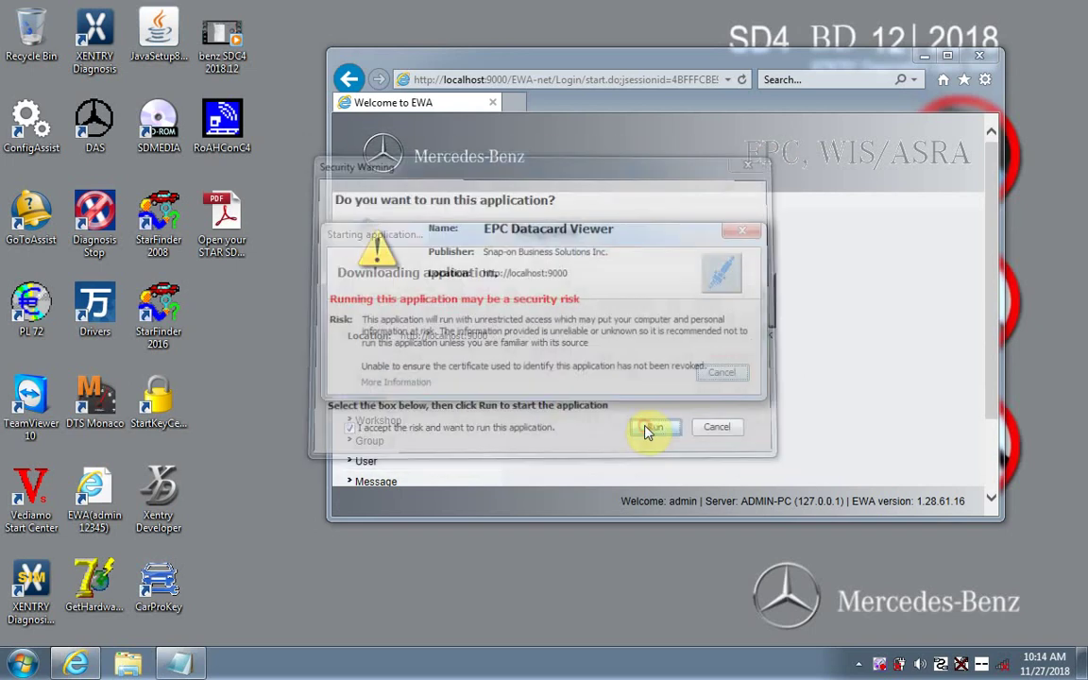
pyautogui.click(504, 433)
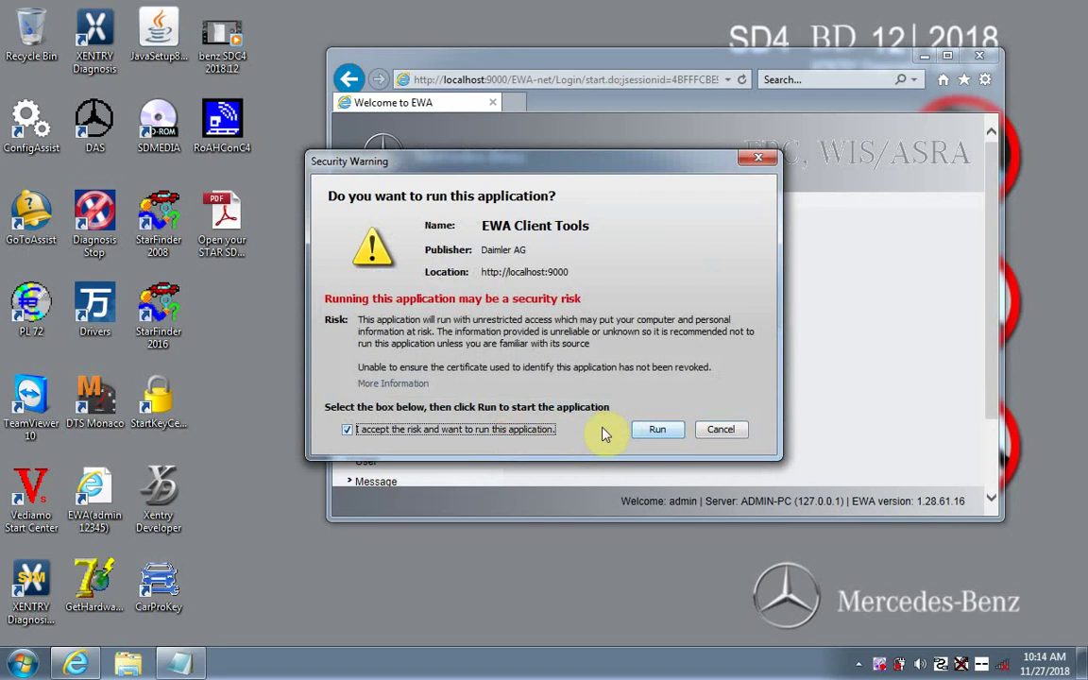
pyautogui.click(656, 430)
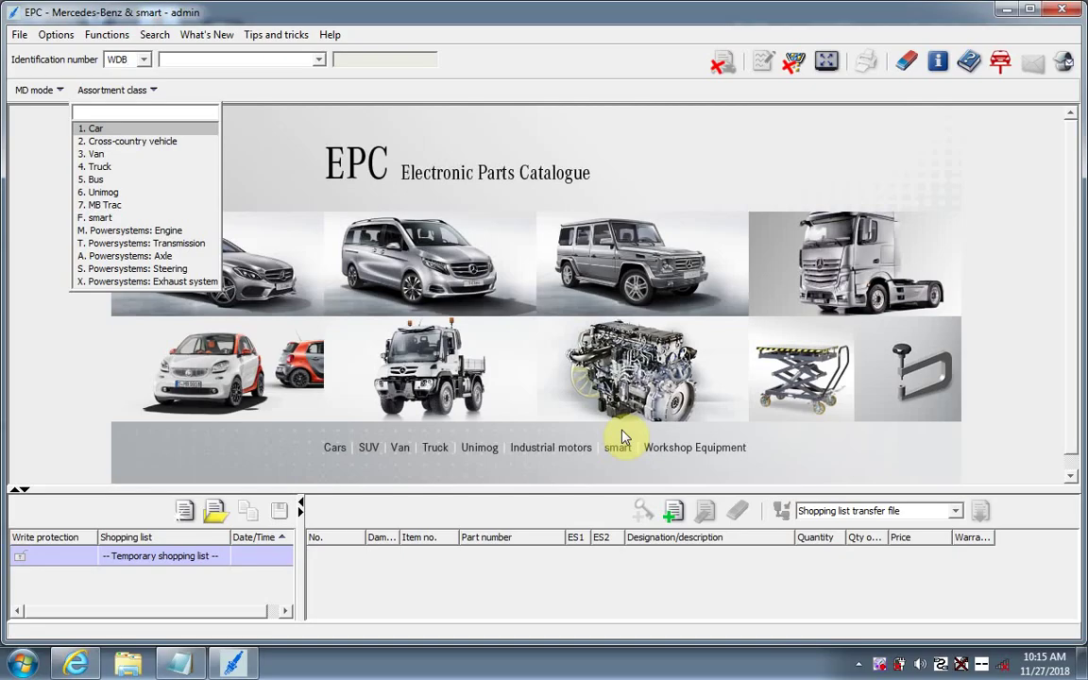
pyautogui.click(1062, 9)
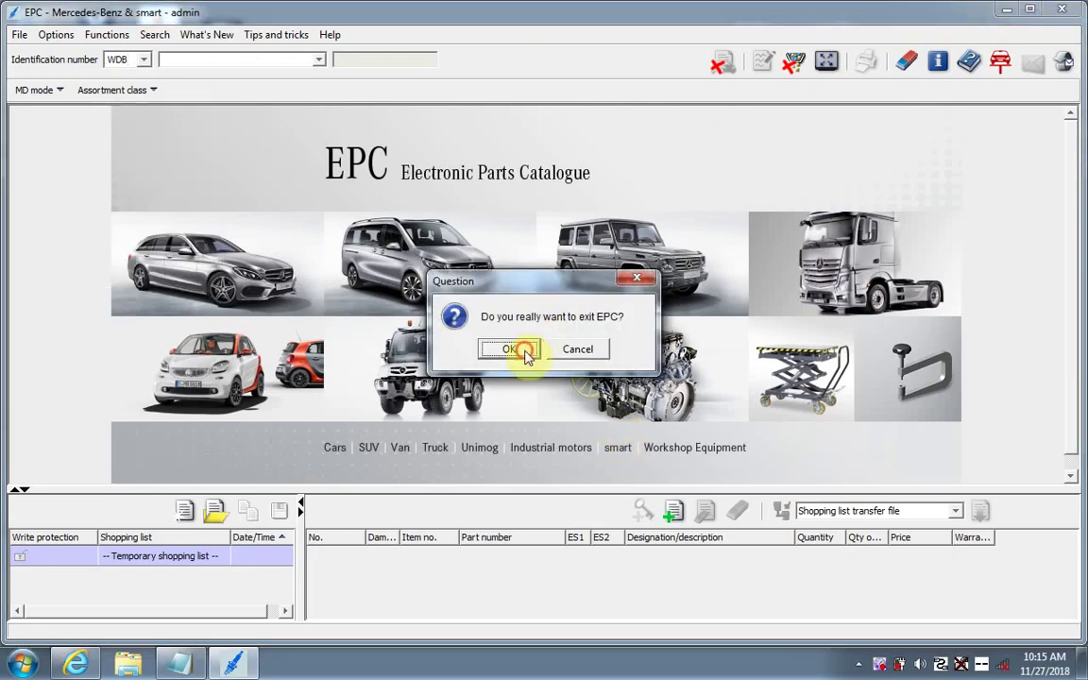
pyautogui.click(525, 352)
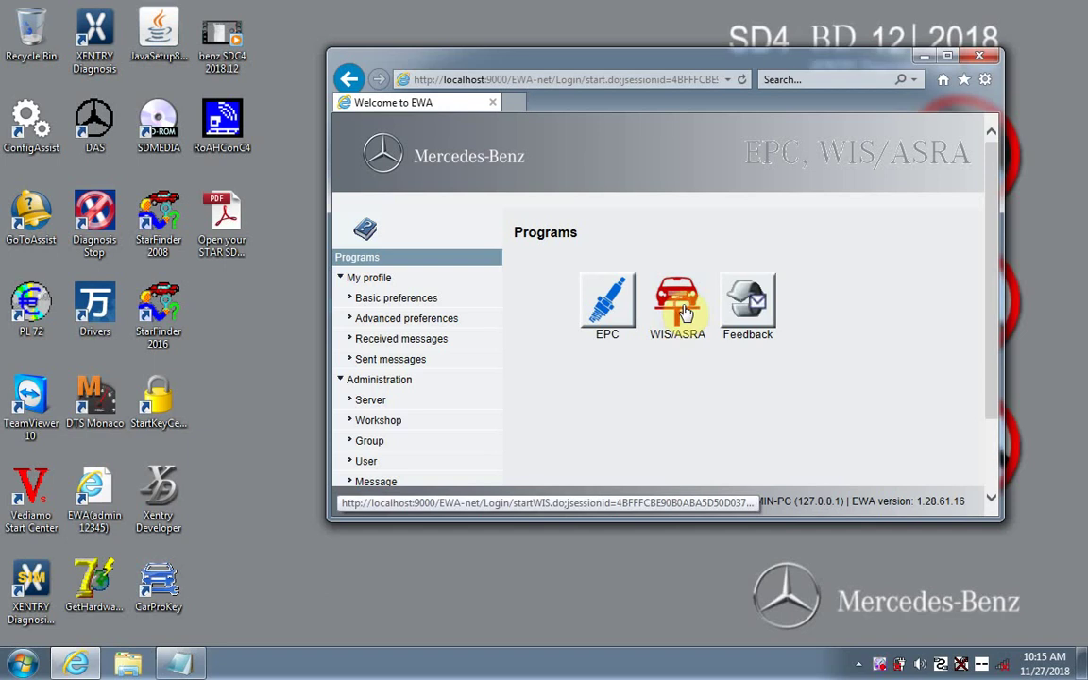
# Launch WIS/ASRA, accepting the Java security warning and letting it run
pyautogui.click(686, 312)
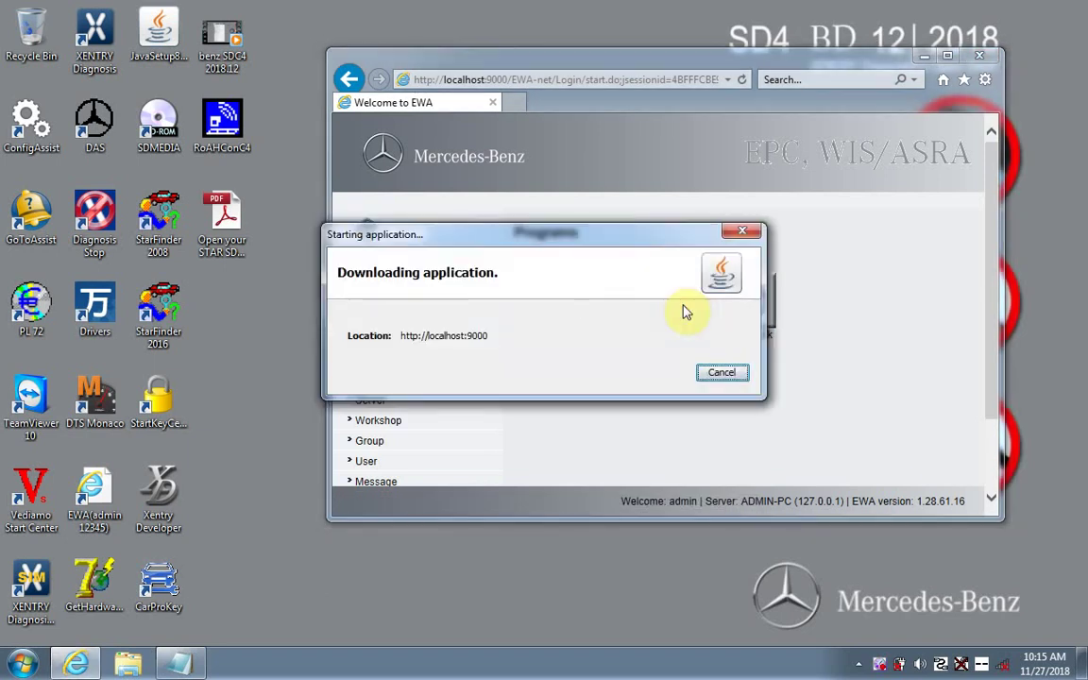
pyautogui.click(449, 437)
pyautogui.click(644, 435)
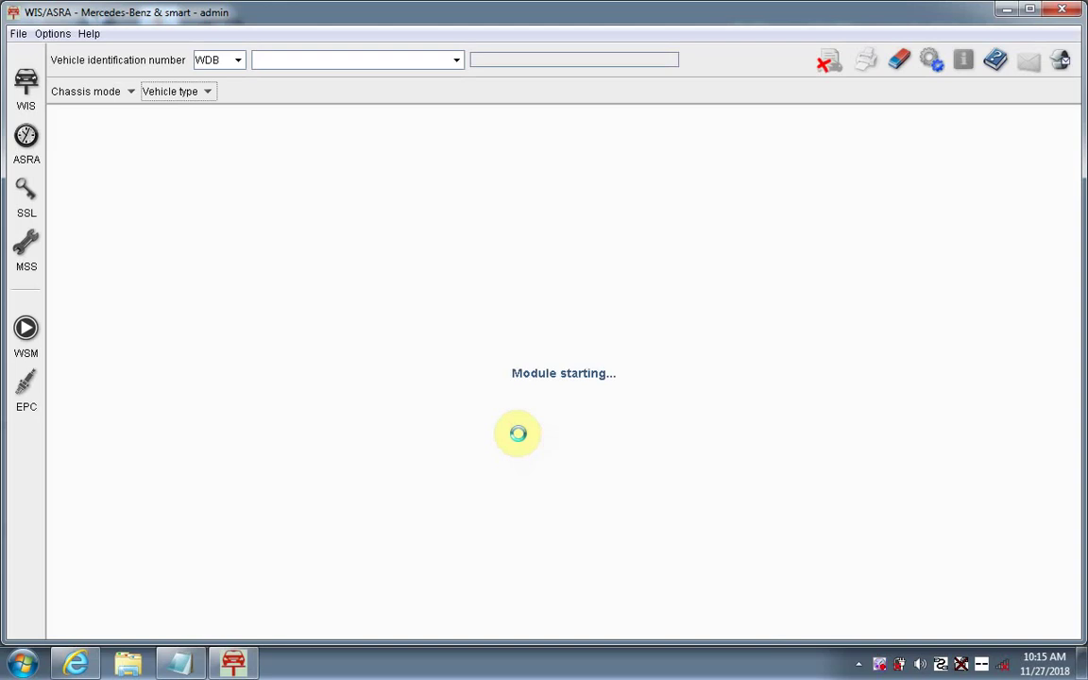
# Browse the User interface languages in Options > Setup > Language selection, then close Setup and exit WIS/ASRA
pyautogui.click(50, 34)
pyautogui.click(75, 55)
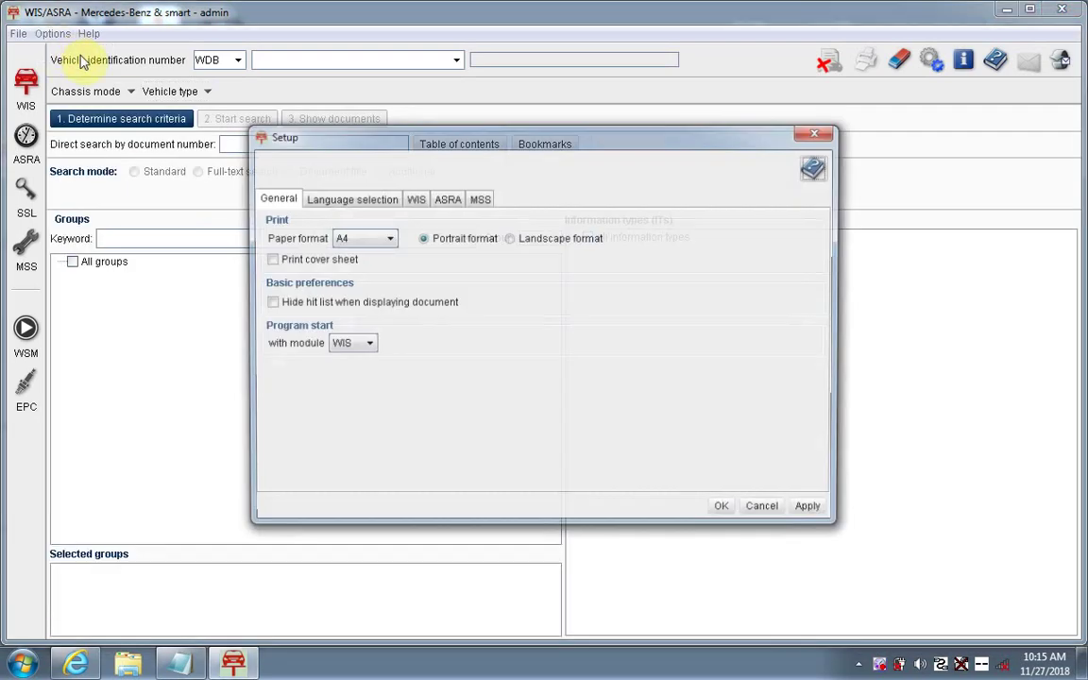
pyautogui.click(335, 195)
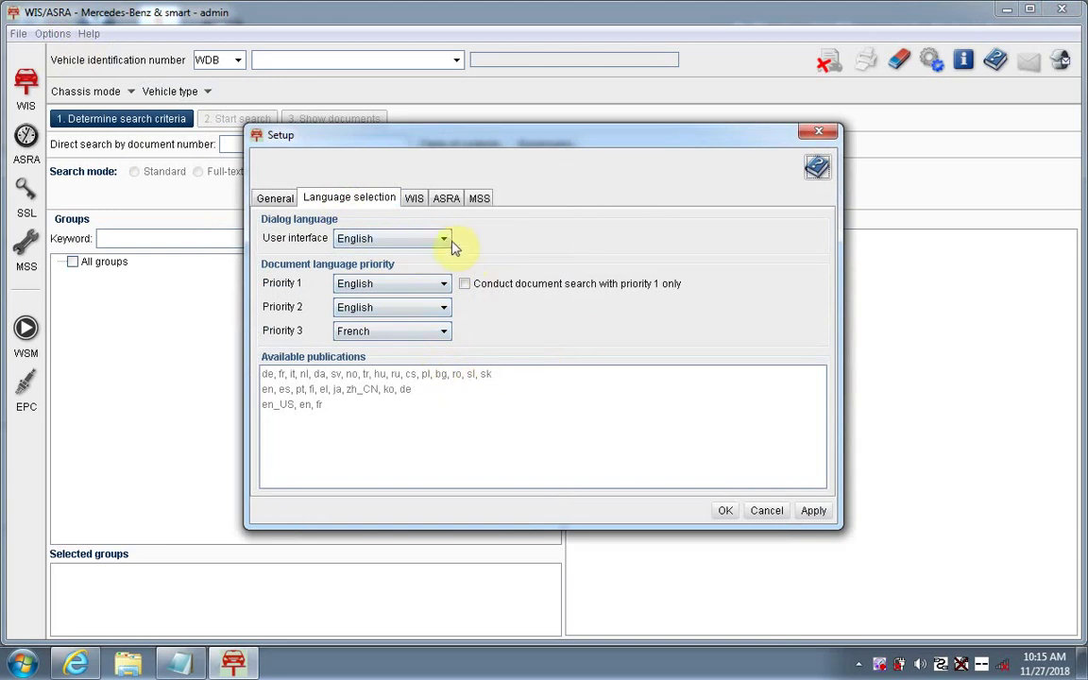
pyautogui.click(444, 241)
pyautogui.scroll(1, 444, 280)
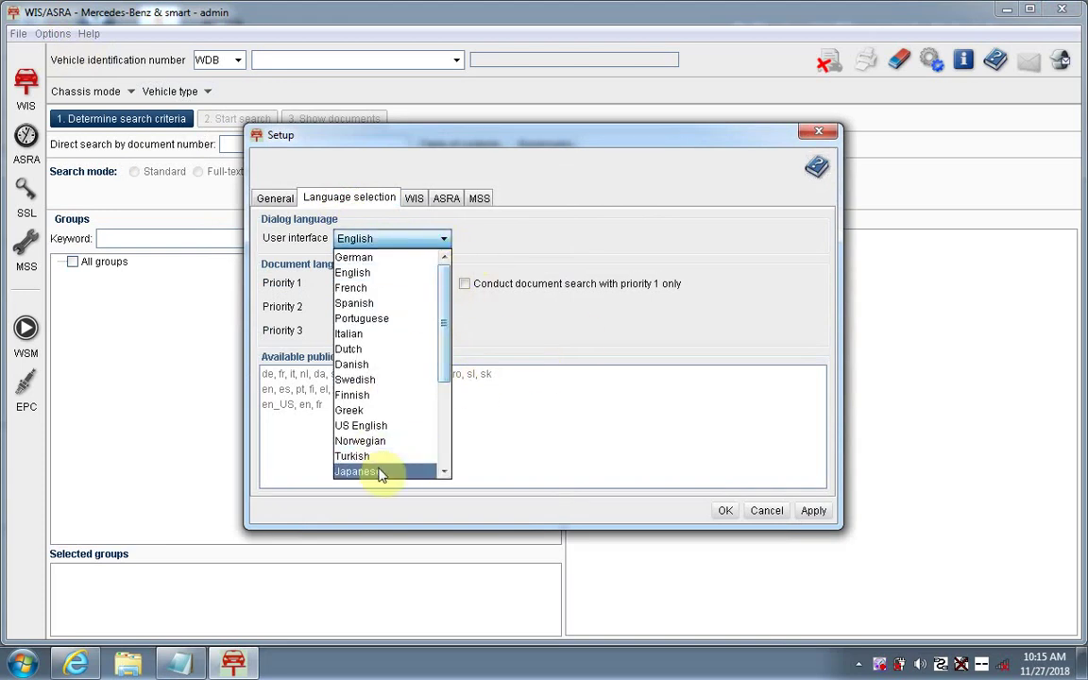
pyautogui.click(380, 470)
pyautogui.click(446, 242)
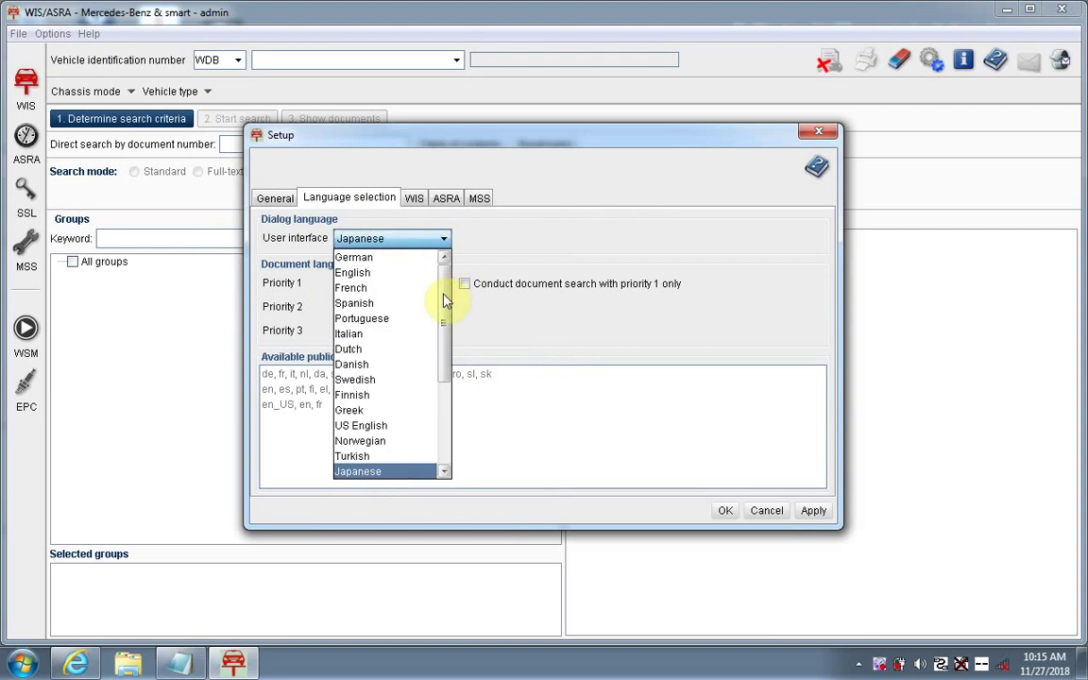
pyautogui.moveTo(445, 310); pyautogui.dragTo(450, 413)
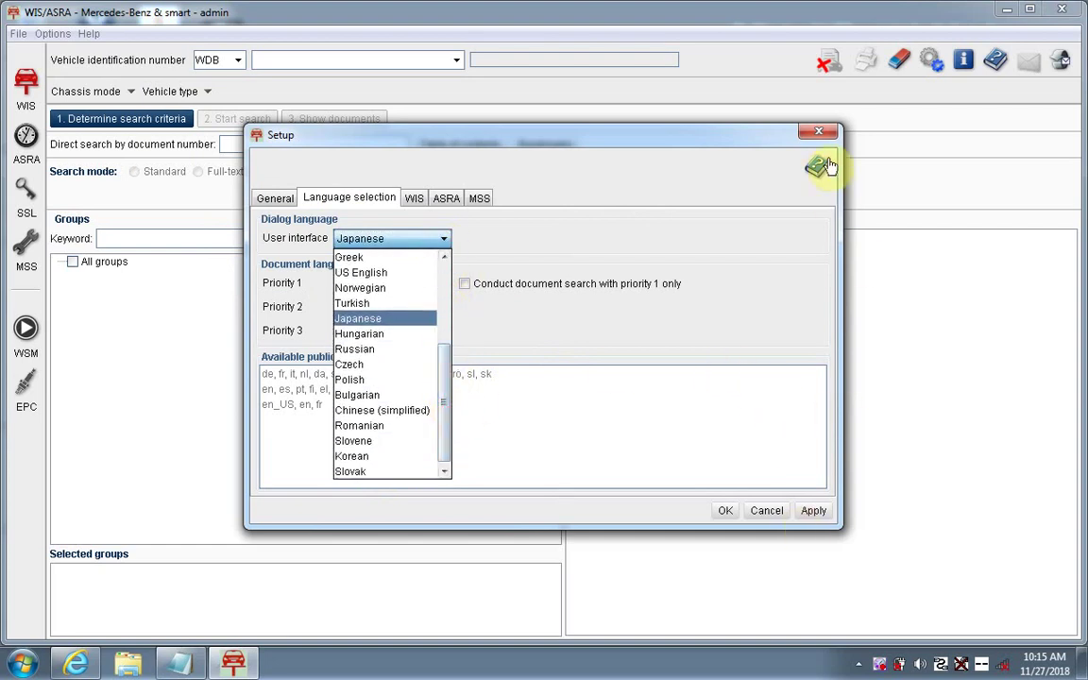
pyautogui.click(825, 134)
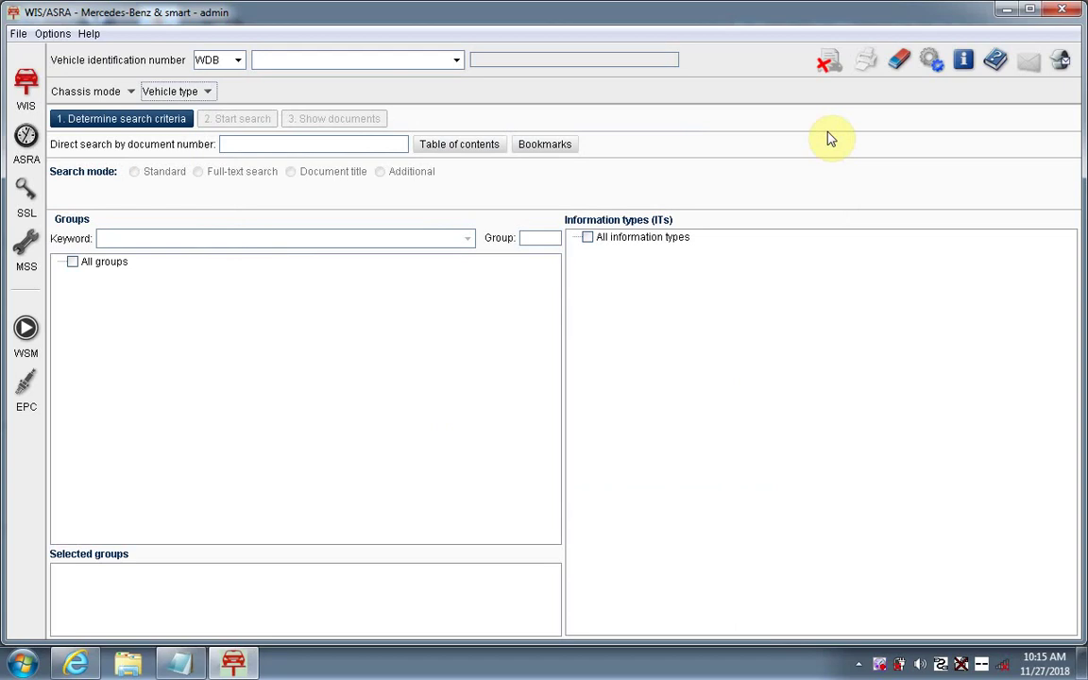
pyautogui.click(1062, 11)
# Confirm exiting WIS/ASRA, close the EWA browser and bring back the key notes file
pyautogui.click(523, 350)
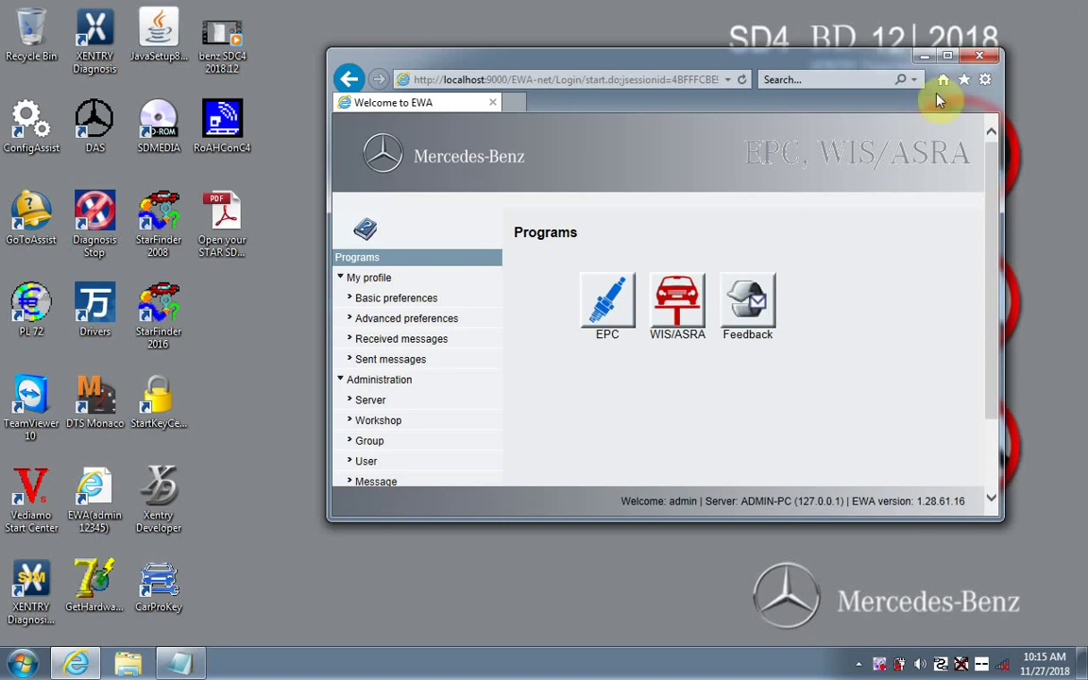
pyautogui.click(980, 56)
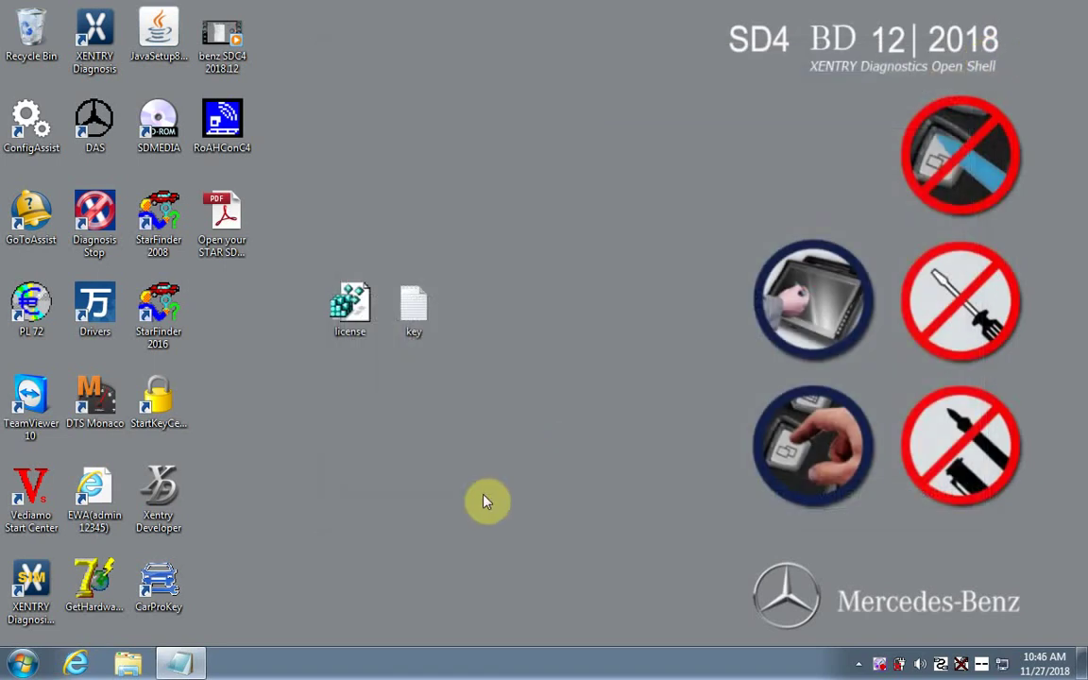
pyautogui.click(181, 664)
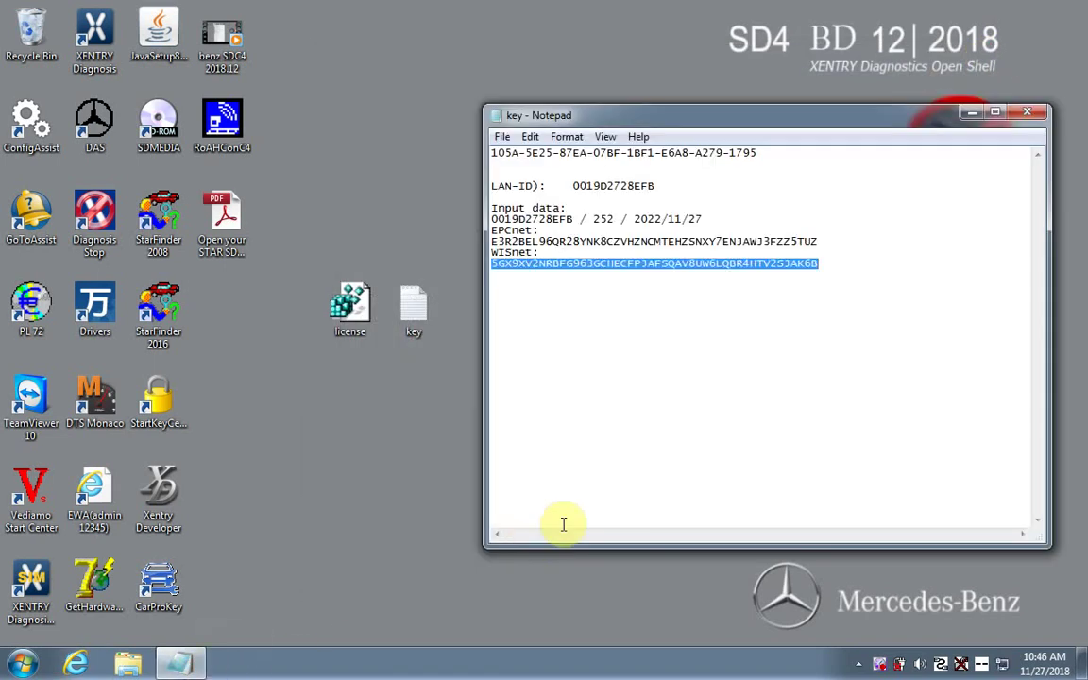
pyautogui.click(337, 491)
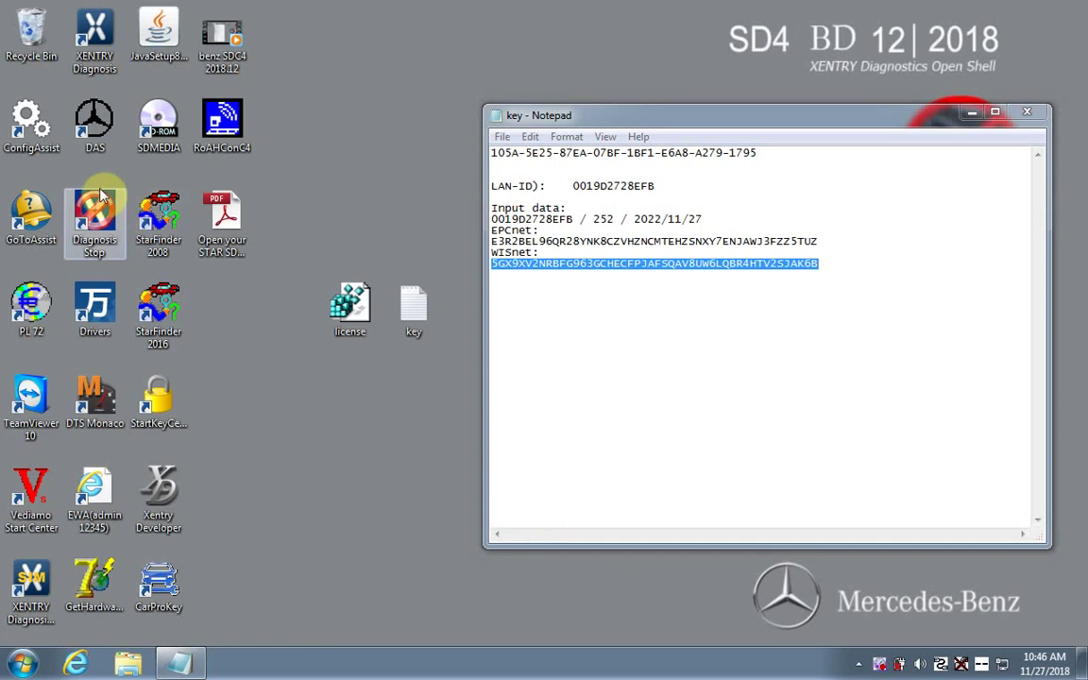
# Launch ConfigAssist, configure it for SDconnect, advance to the Install StartKey step, then minimize it
pyautogui.rightClick(17, 126)
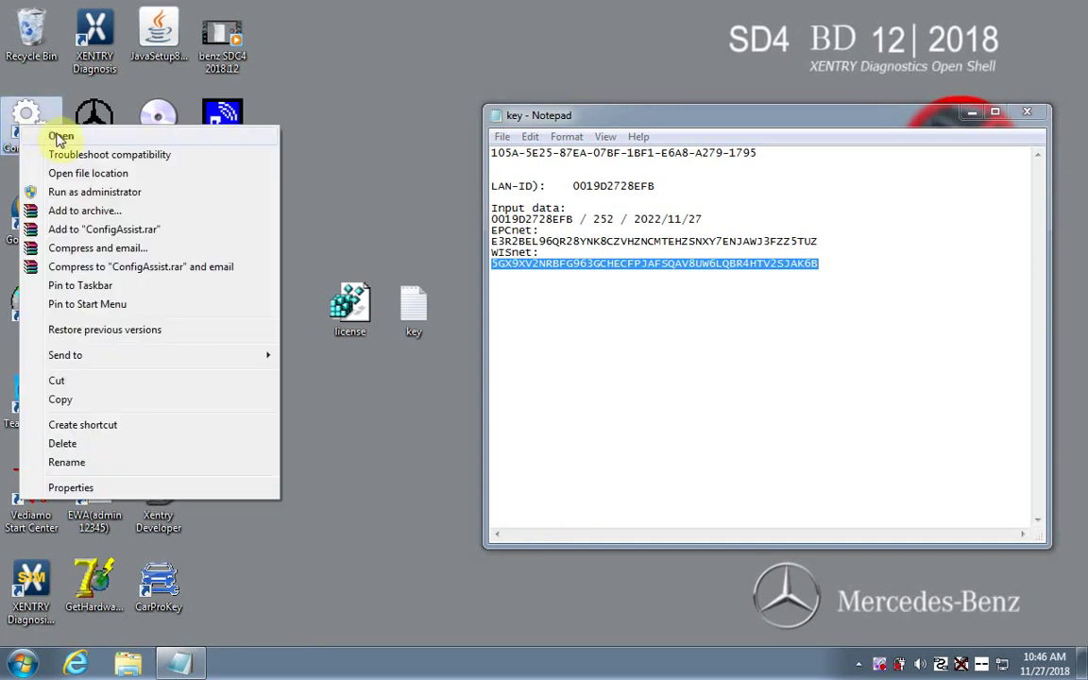
pyautogui.click(59, 138)
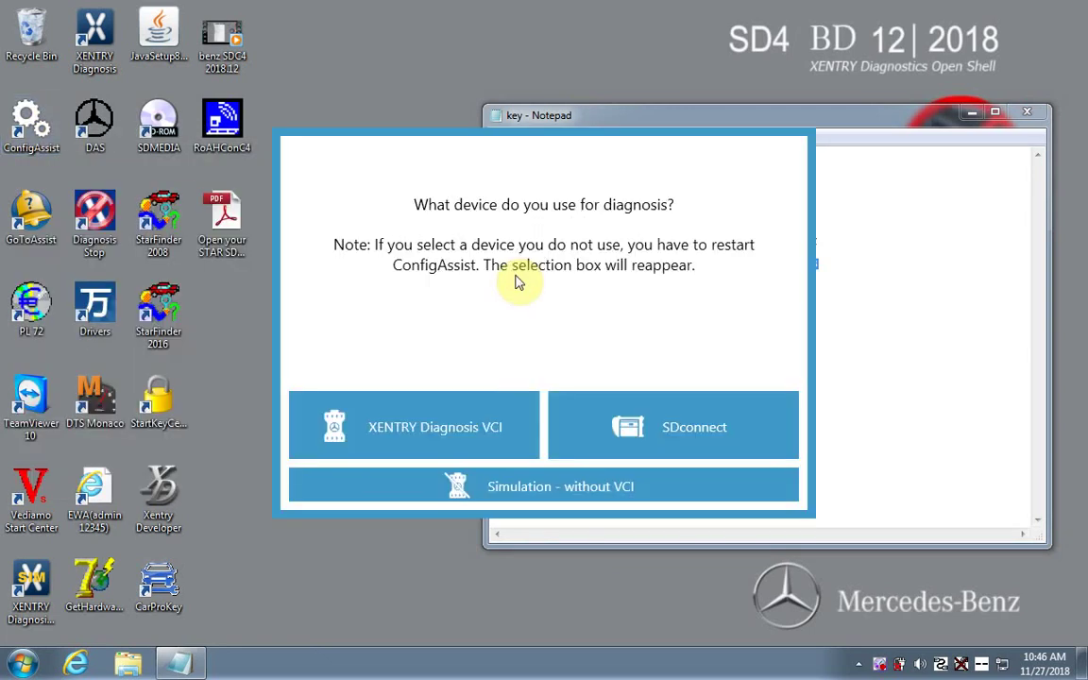
pyautogui.click(676, 427)
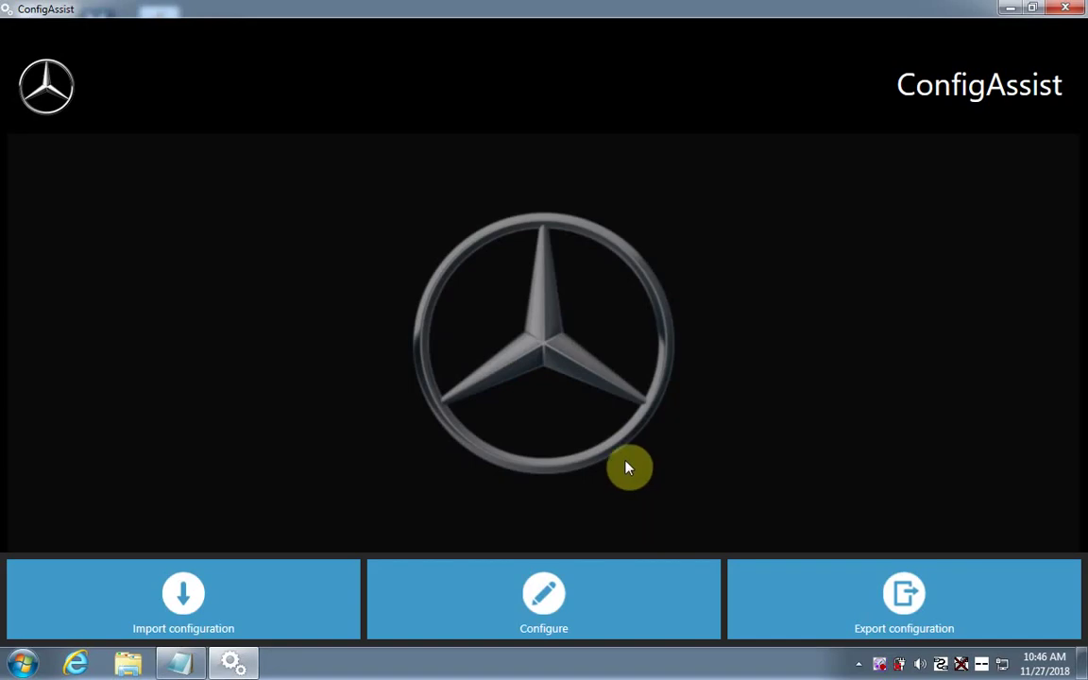
pyautogui.click(546, 593)
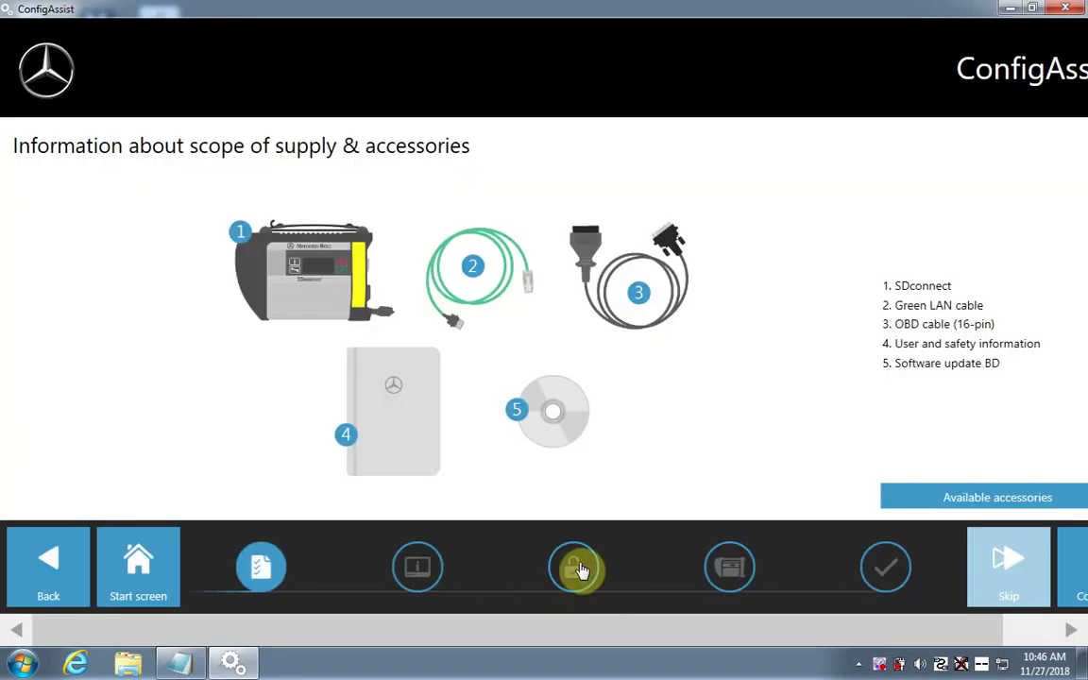
pyautogui.click(582, 568)
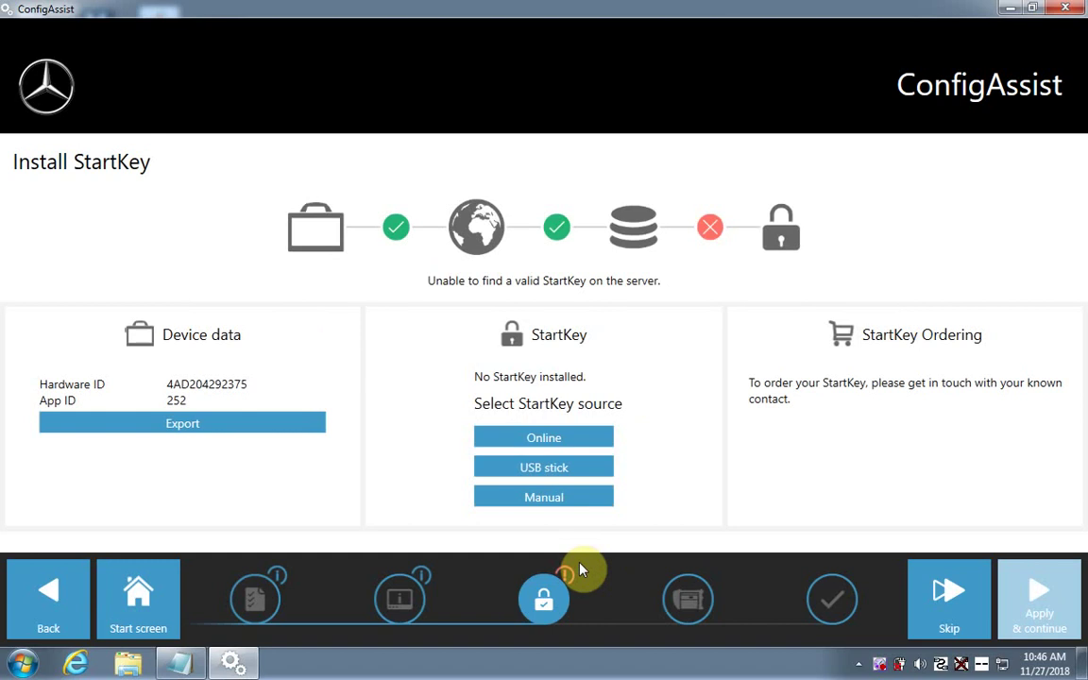
pyautogui.click(1009, 8)
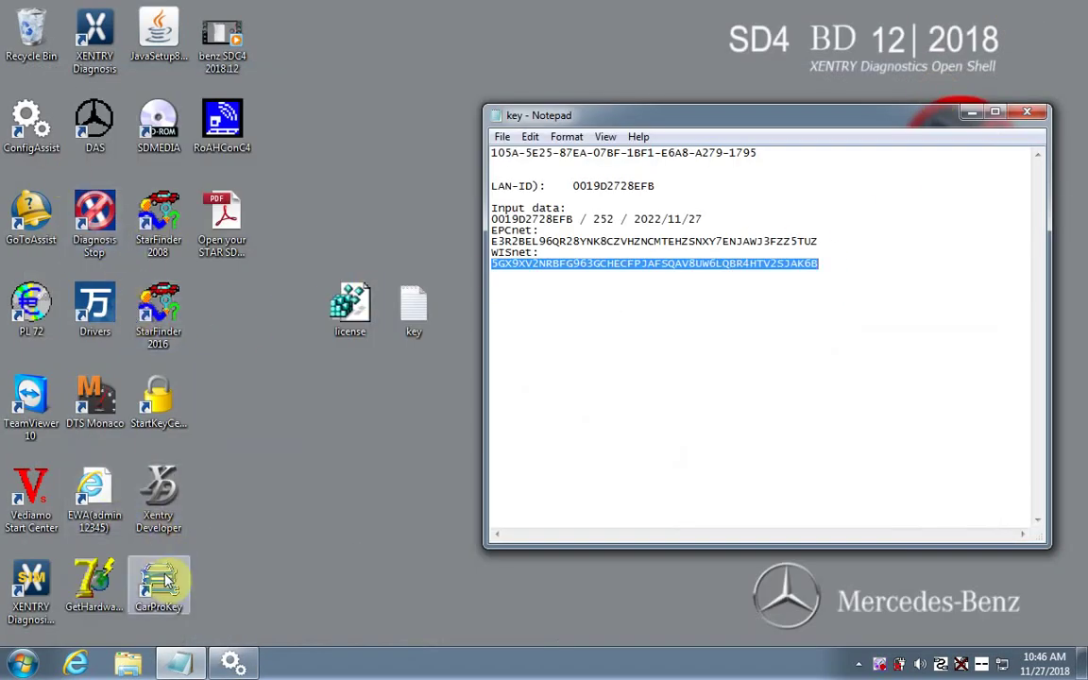
# Launch Xentry Developer V1.1.0 from its desktop shortcut to show the license generator
pyautogui.rightClick(166, 489)
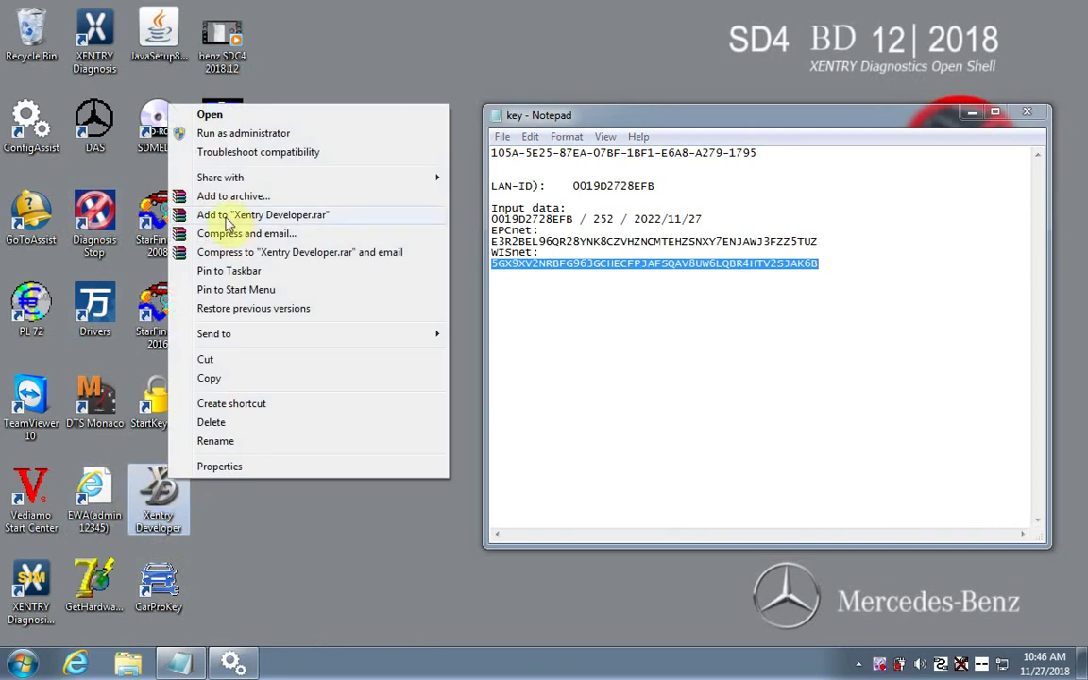
pyautogui.click(210, 114)
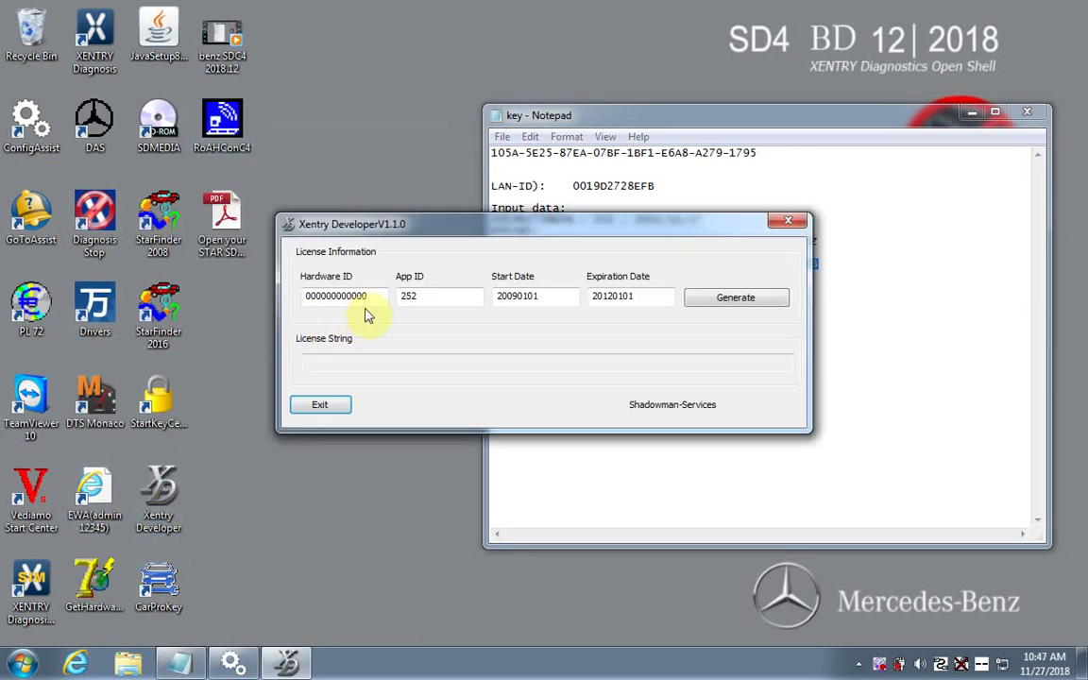
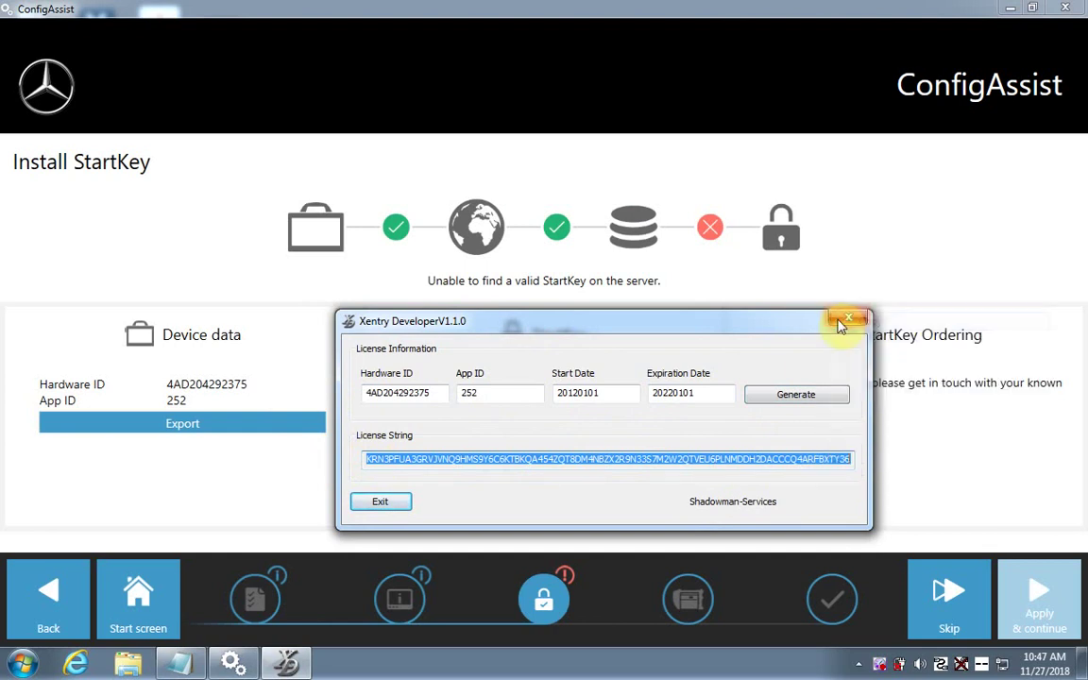
# Manually paste and save the generated StartKey (valid 1/1/2012–1/1/2022), then close ConfigAssist
pyautogui.click(847, 323)
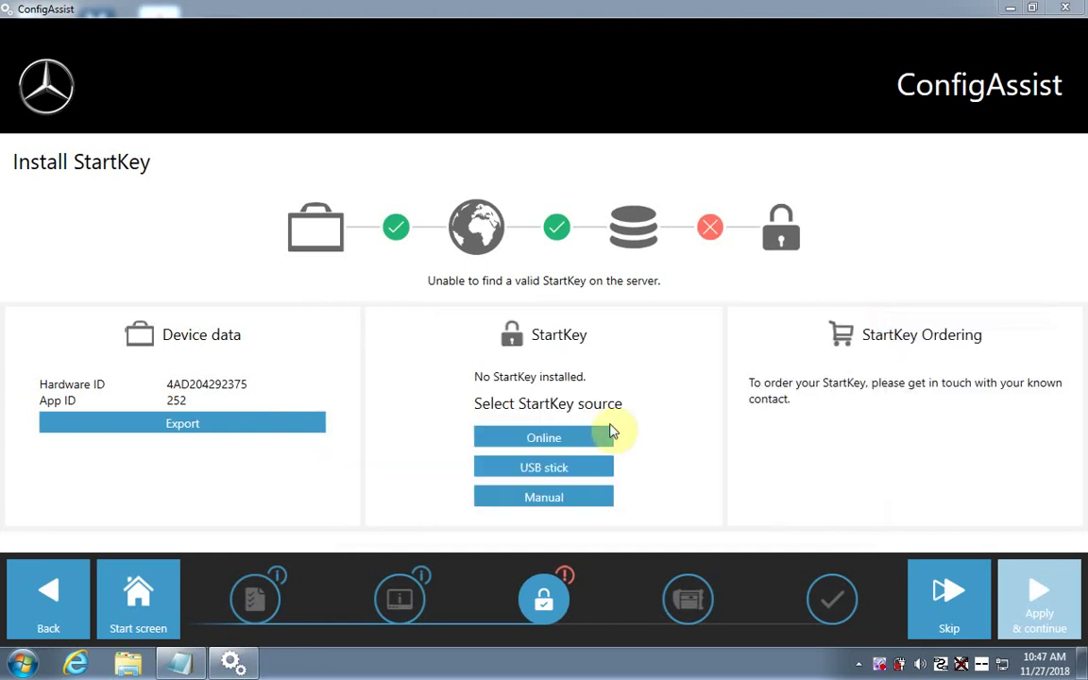
pyautogui.click(543, 501)
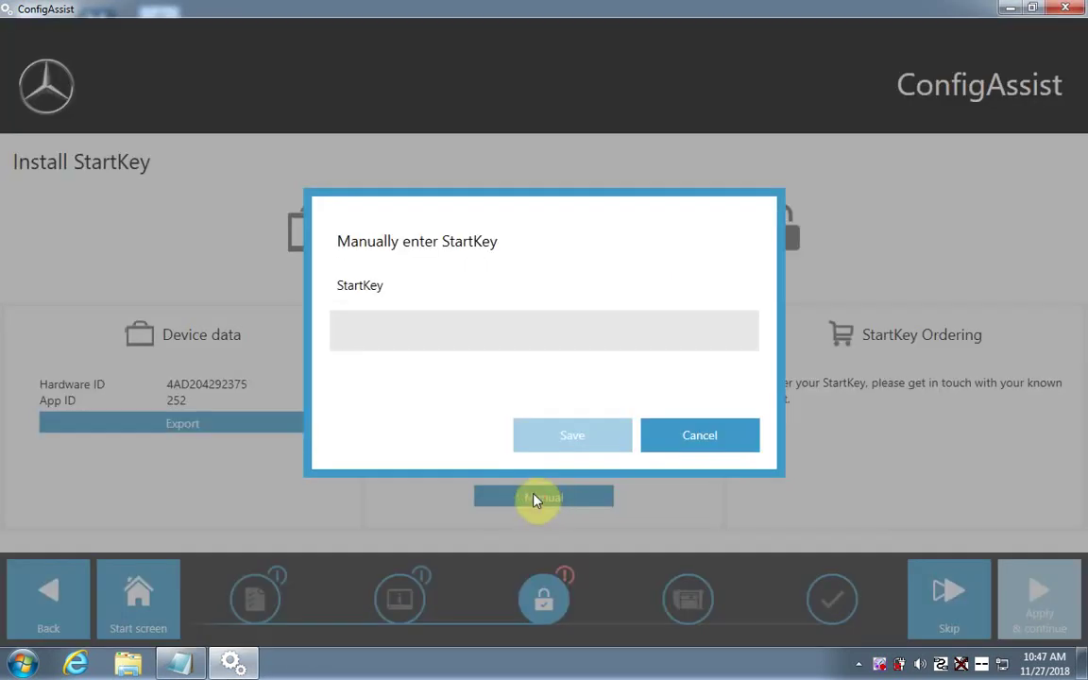
pyautogui.rightClick(469, 329)
pyautogui.click(511, 380)
pyautogui.click(559, 429)
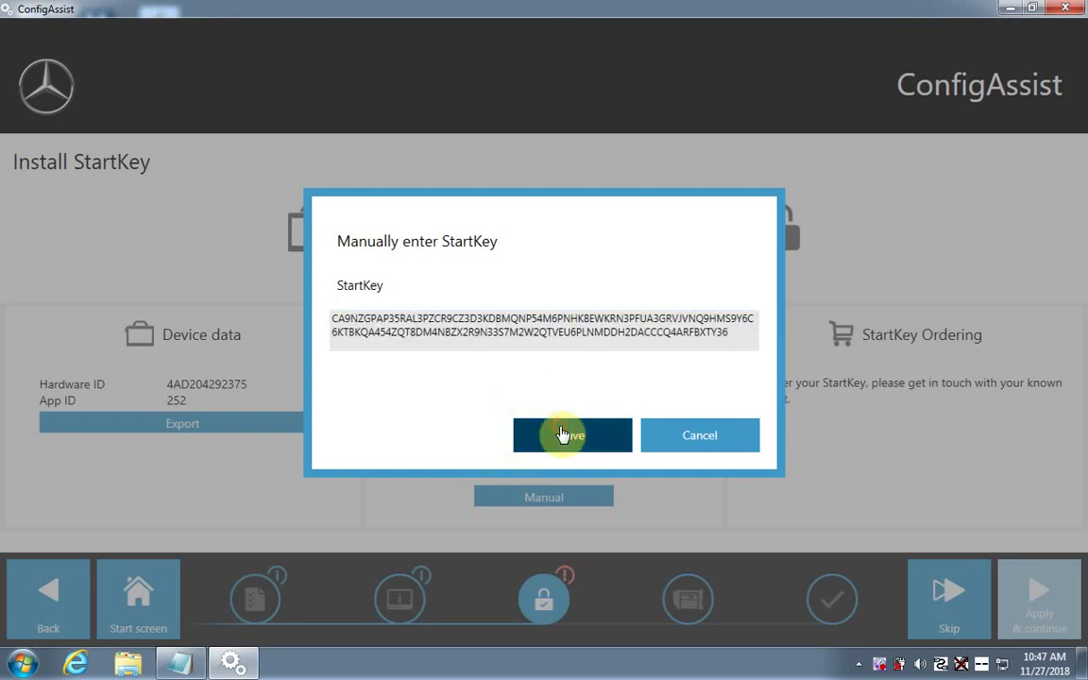
pyautogui.click(551, 491)
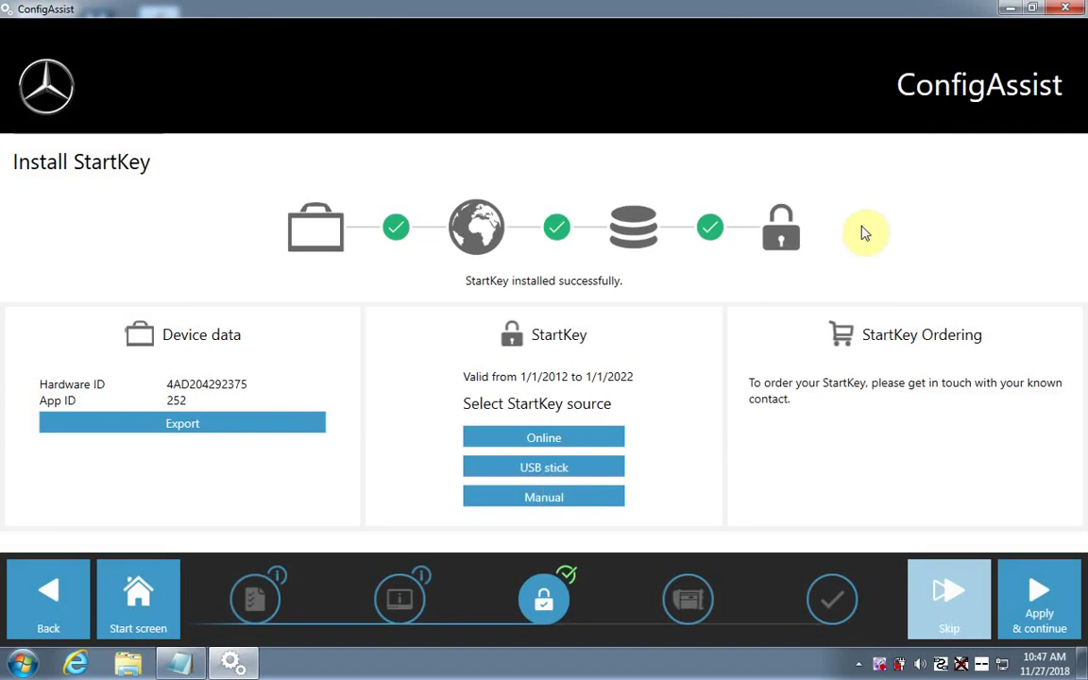
pyautogui.click(1064, 10)
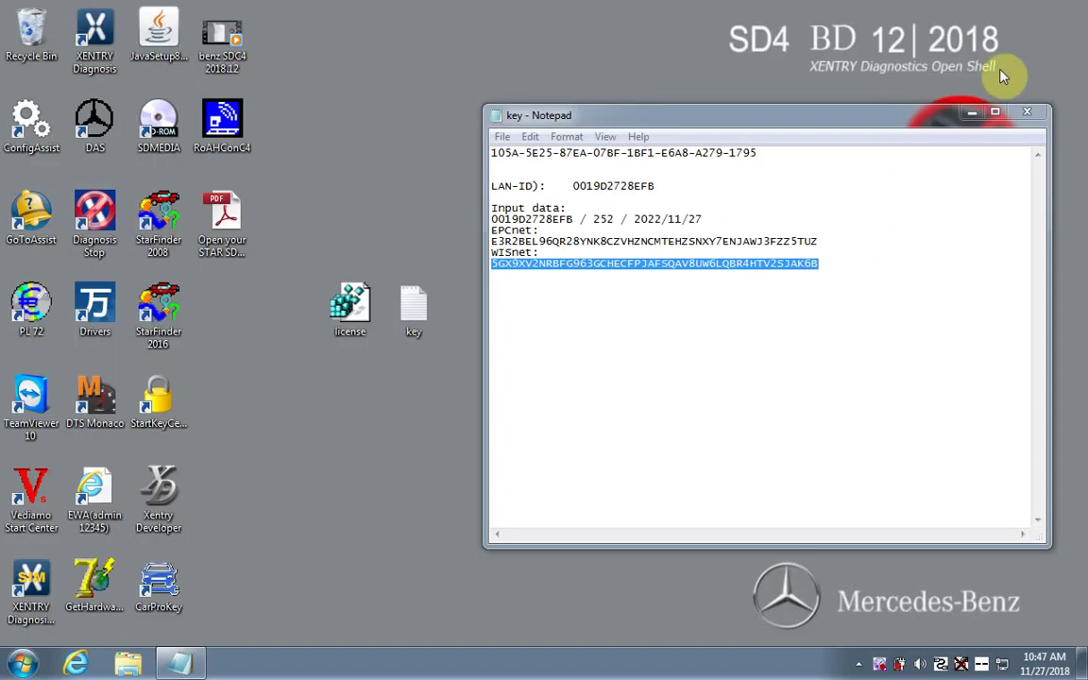
# Close the key notes in Notepad and launch XENTRY Diagnosis to its brand selection page
pyautogui.click(1029, 114)
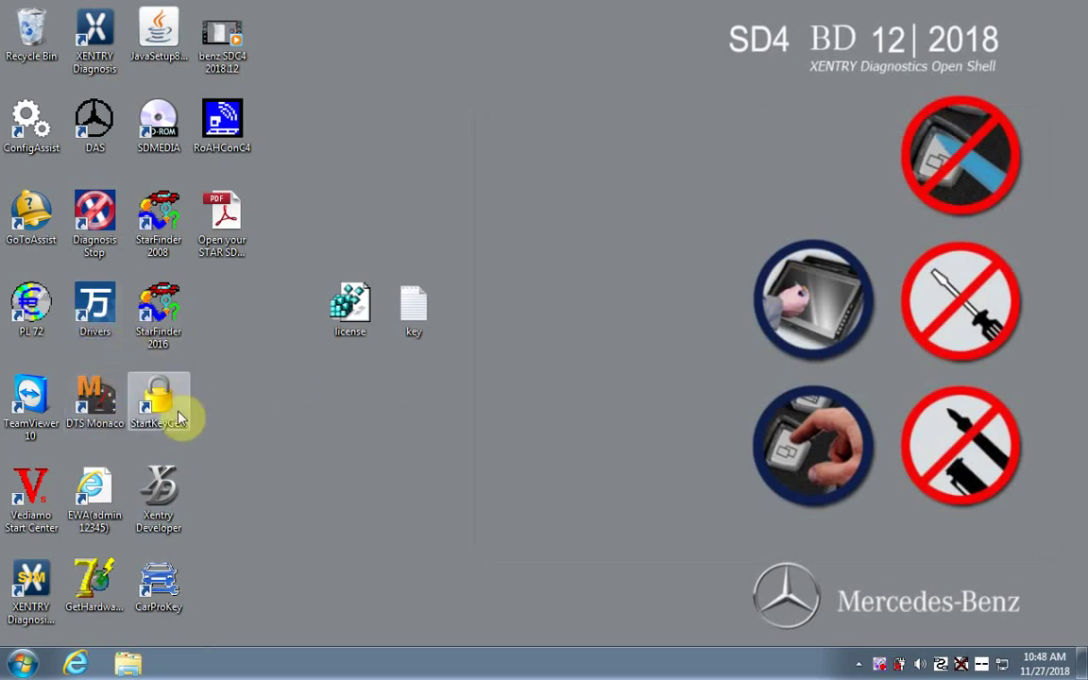
pyautogui.rightClick(92, 38)
pyautogui.click(156, 50)
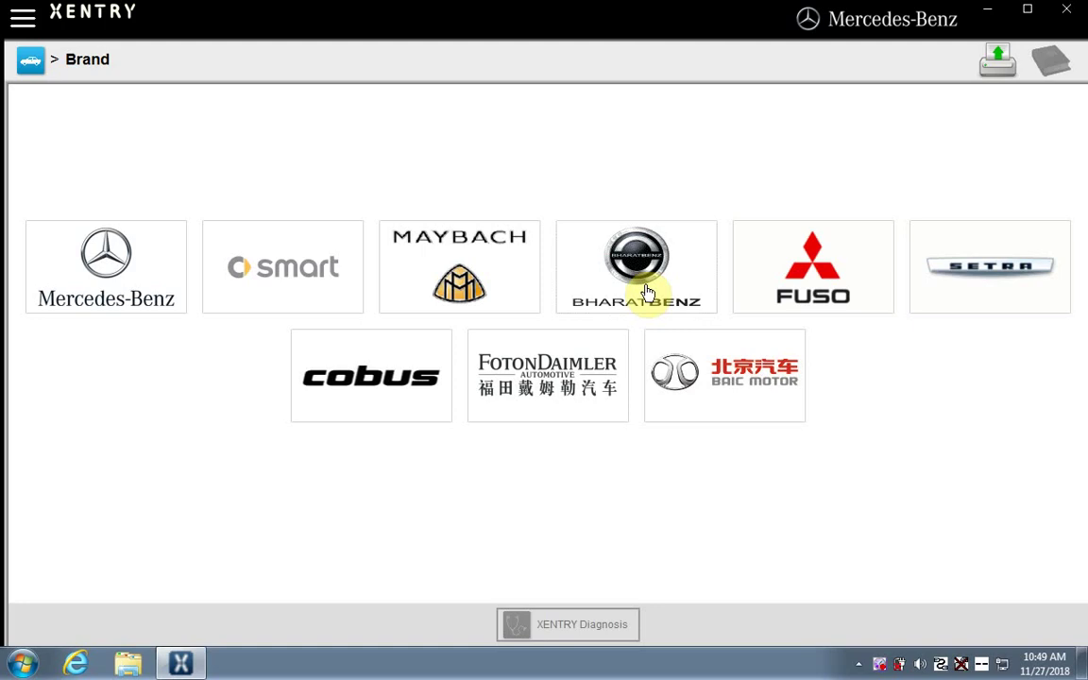
# Close XENTRY Diagnosis, confirming Yes, and open the computer's drives view
pyautogui.click(1067, 12)
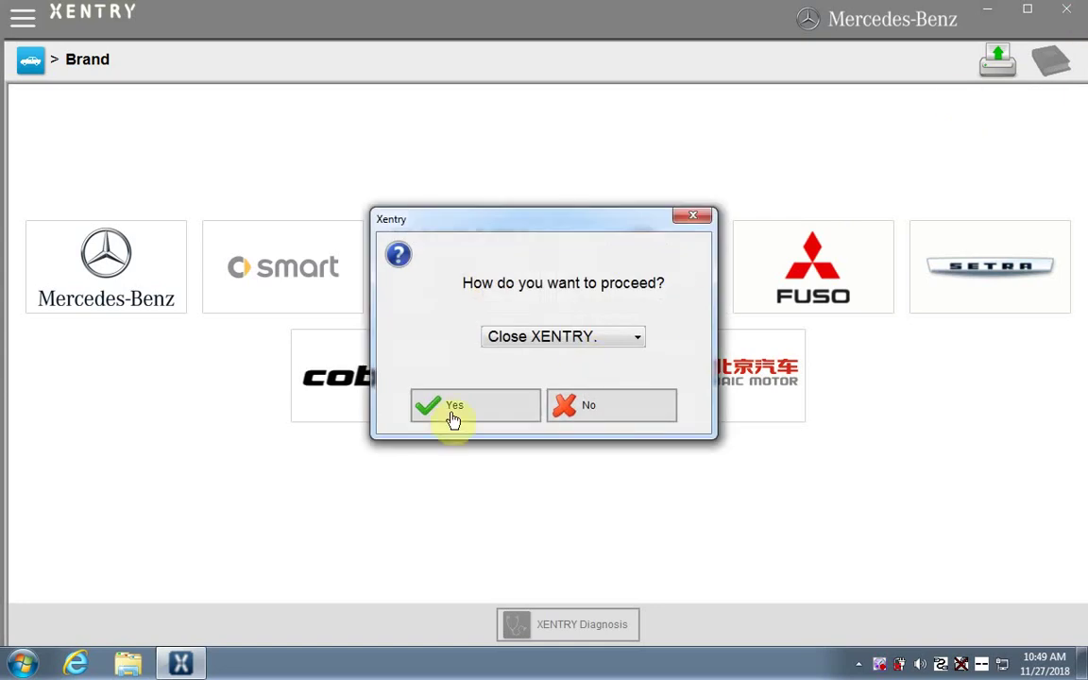
pyautogui.click(452, 419)
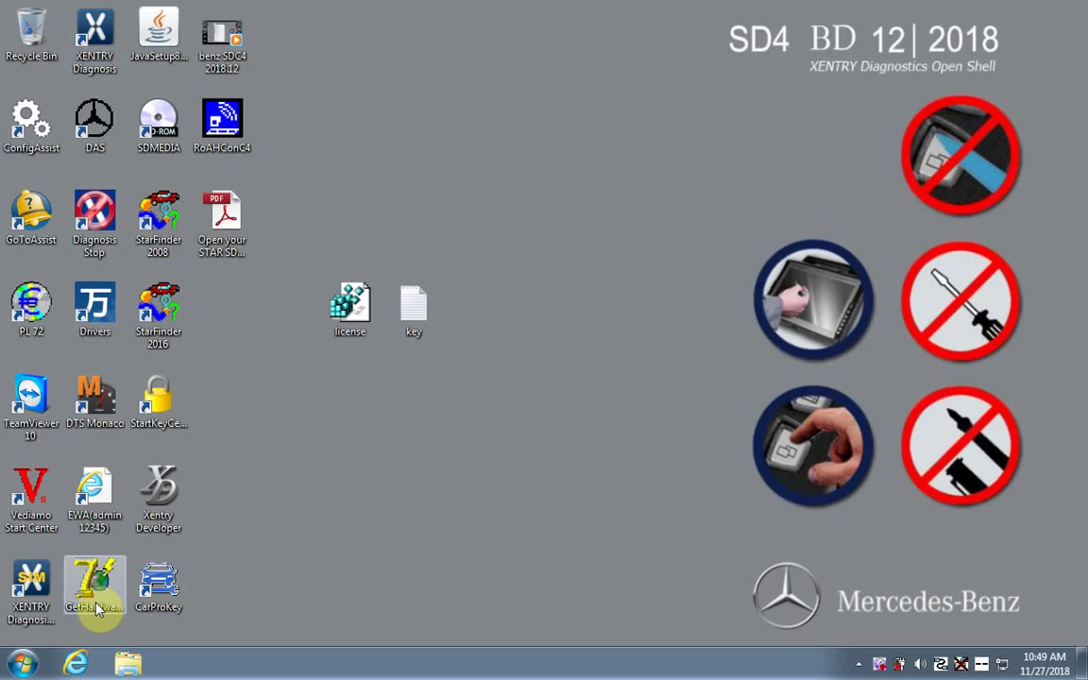
pyautogui.click(36, 663)
pyautogui.click(255, 446)
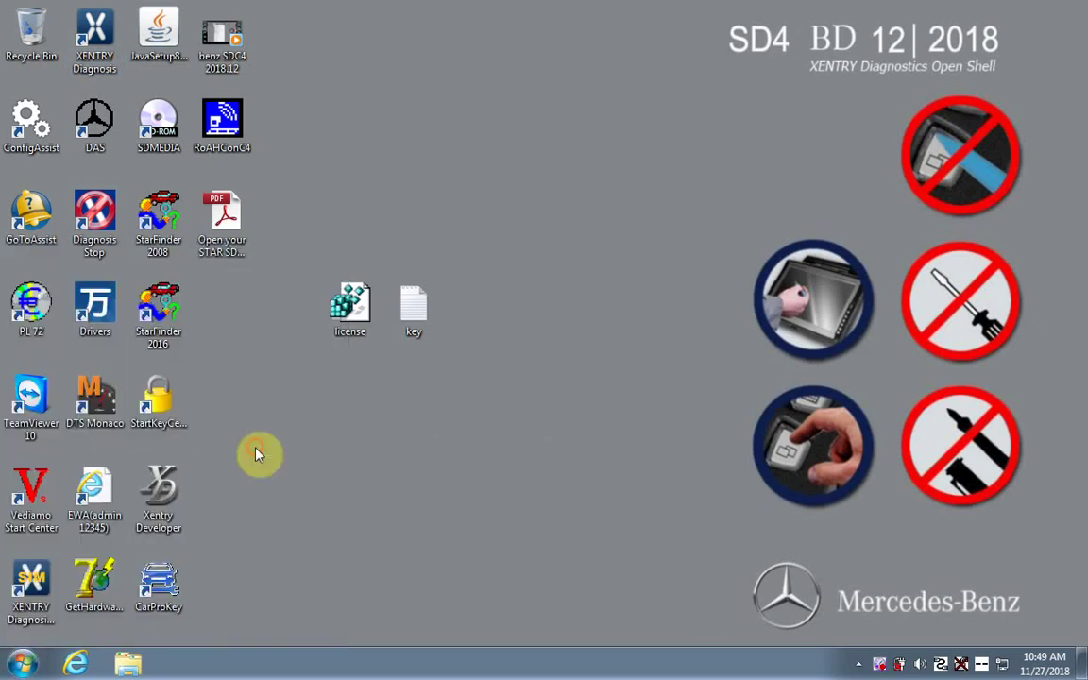
# Browse to the C:\ProgramData\LicDir folder
pyautogui.click(445, 232)
pyautogui.rightClick(452, 227)
pyautogui.click(492, 235)
pyautogui.click(427, 338)
pyautogui.rightClick(432, 338)
pyautogui.click(463, 29)
pyautogui.click(406, 371)
pyautogui.rightClick(407, 371)
pyautogui.click(446, 43)
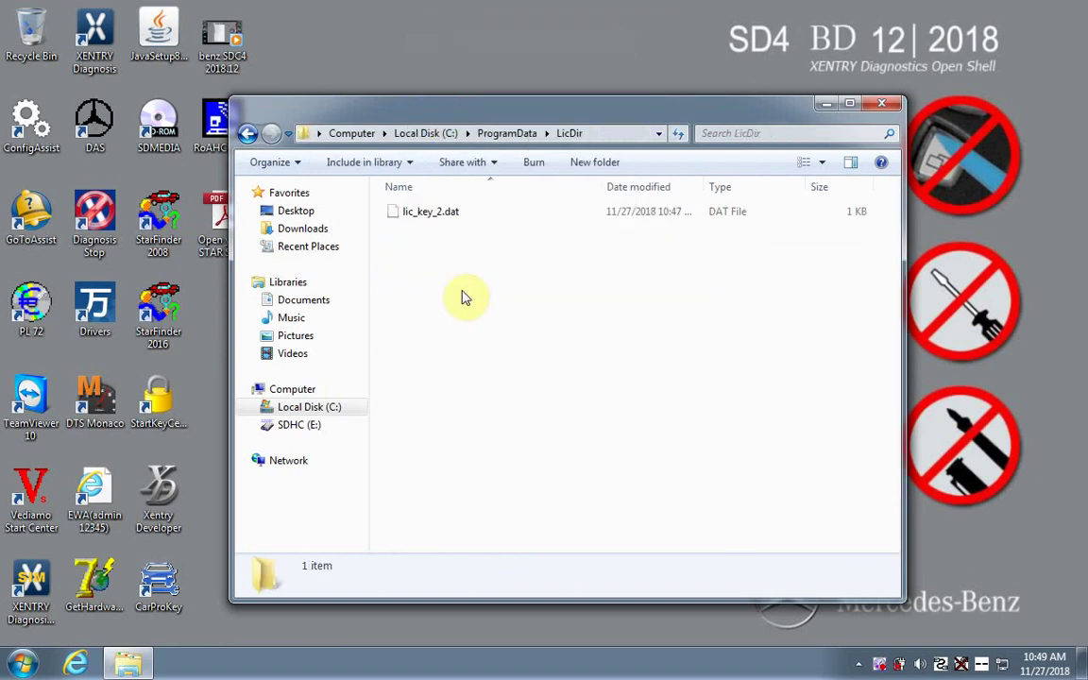
# Duplicate lic_key_2.dat and rename the copy to lic_key_2.x4711
pyautogui.click(419, 214)
pyautogui.rightClick(418, 213)
pyautogui.click(462, 381)
pyautogui.click(427, 276)
pyautogui.rightClick(427, 276)
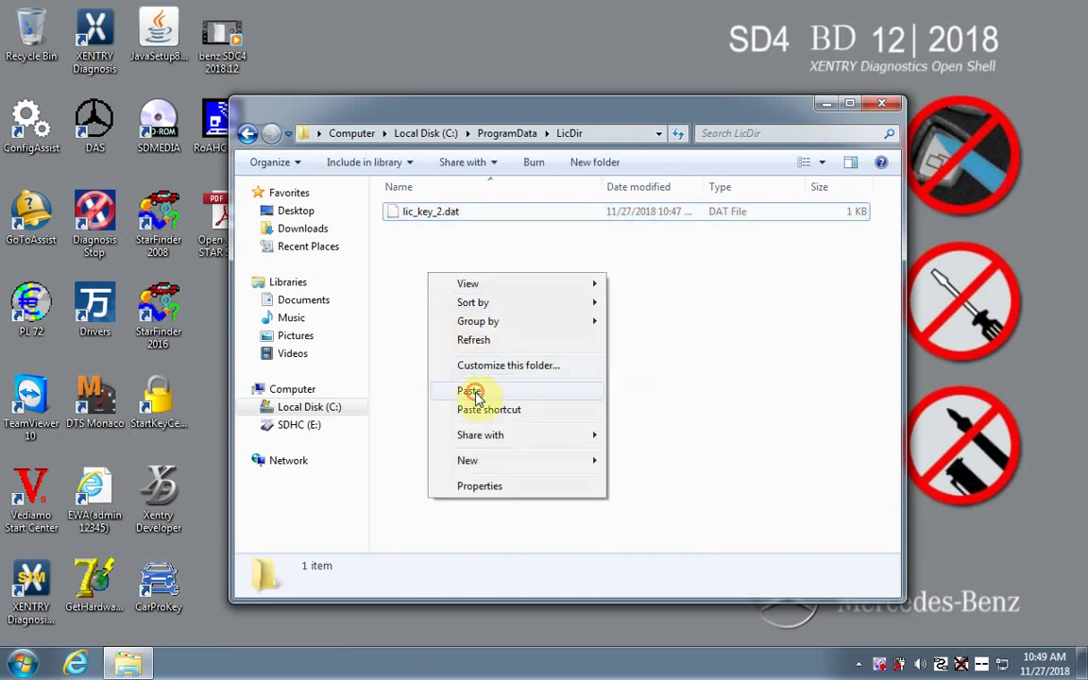
pyautogui.click(473, 388)
pyautogui.click(480, 217)
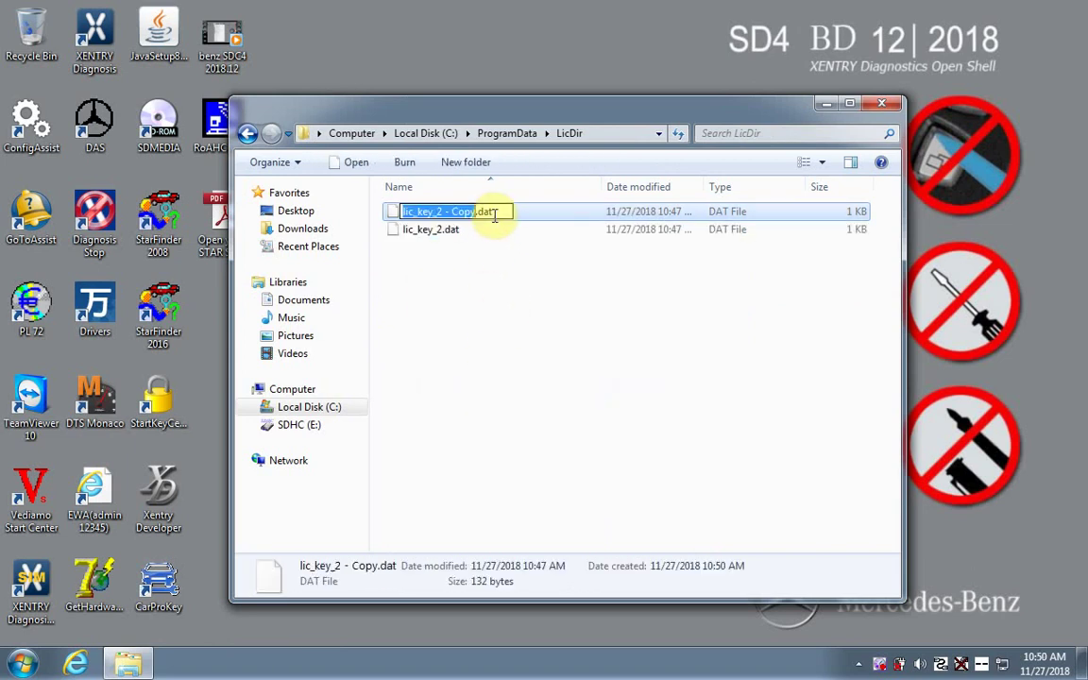
pyautogui.click(498, 211)
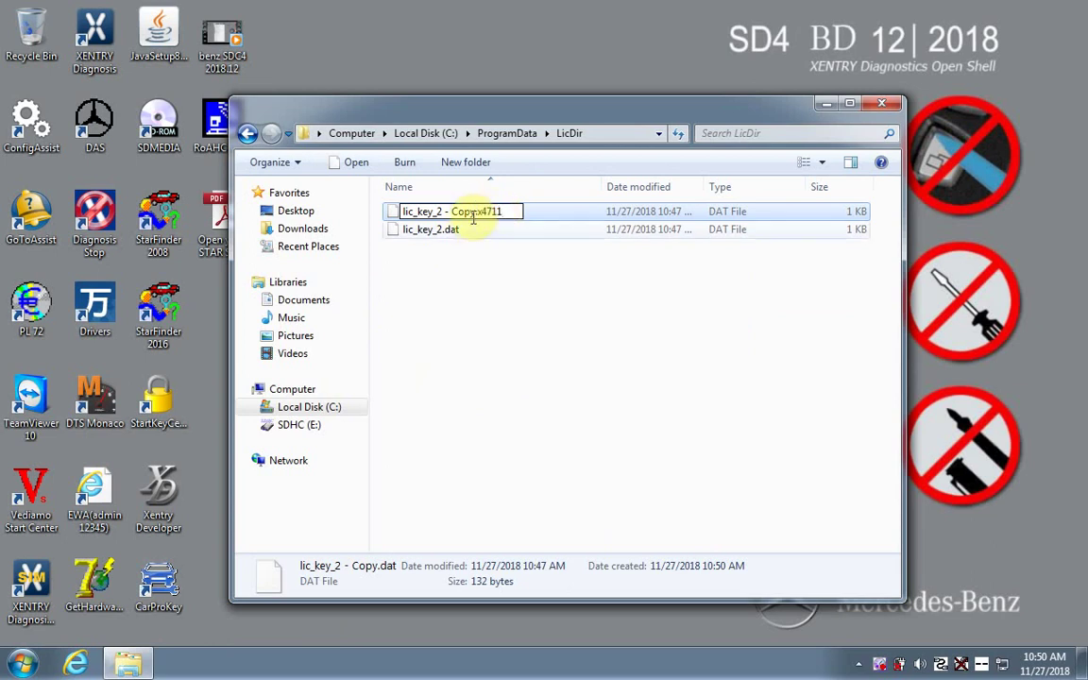
pyautogui.press('BackSpace')
pyautogui.press('BackSpace')
pyautogui.press('BackSpace')
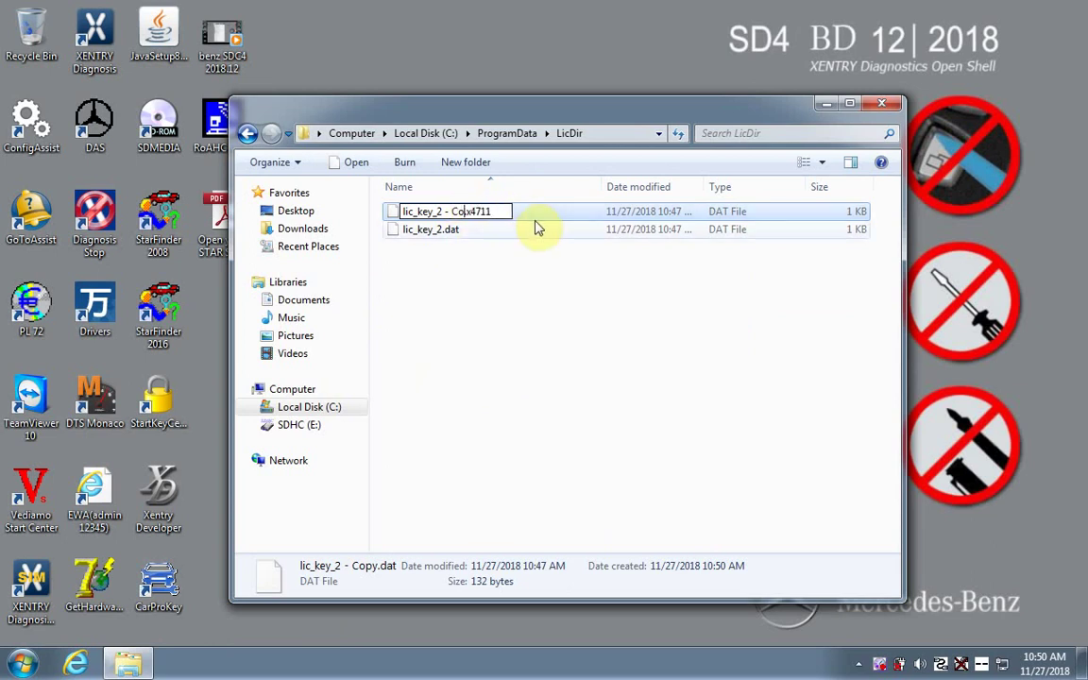
pyautogui.click(522, 346)
pyautogui.click(623, 338)
# Make lic_key_2.x4711 read-only in its Properties and close the folder
pyautogui.click(437, 231)
pyautogui.rightClick(434, 231)
pyautogui.click(485, 490)
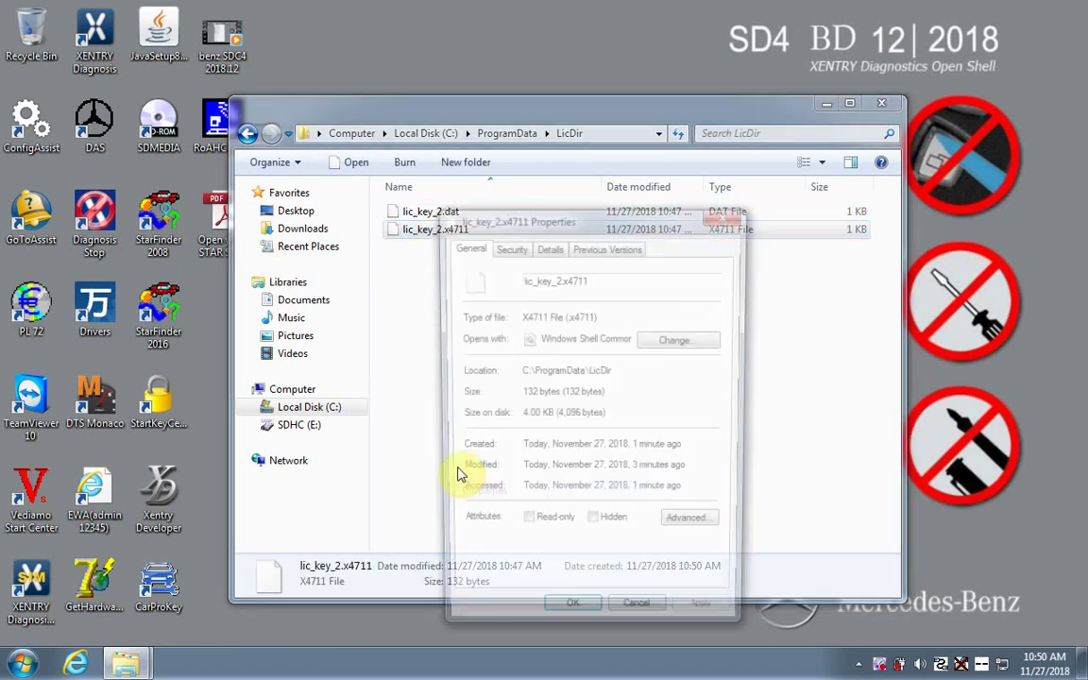
pyautogui.click(525, 527)
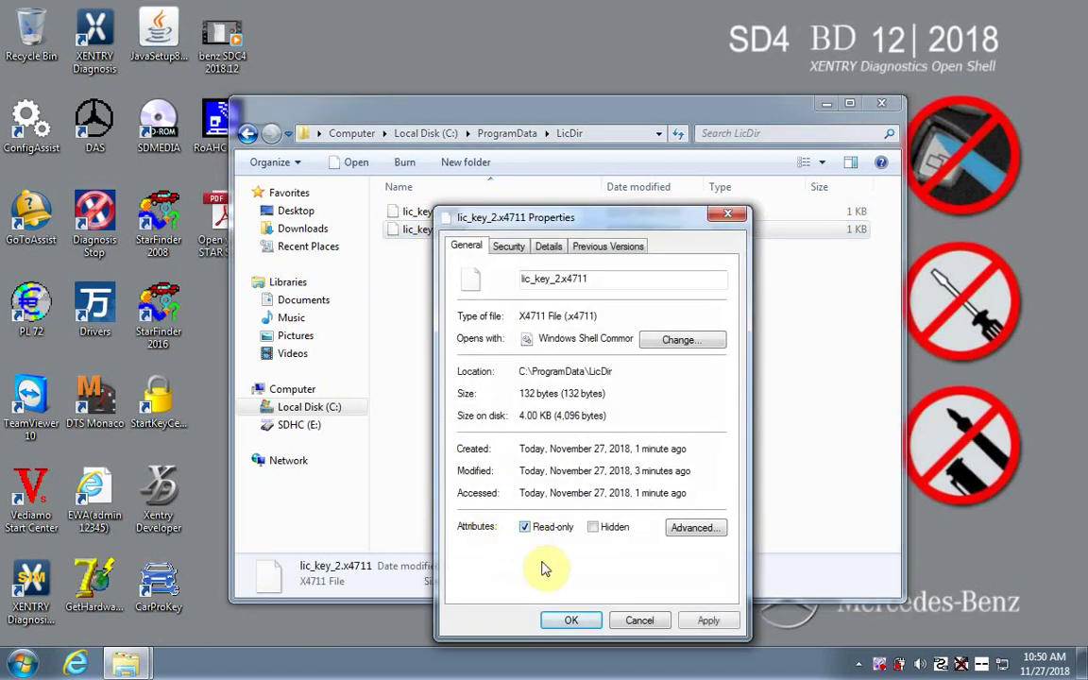
pyautogui.click(571, 621)
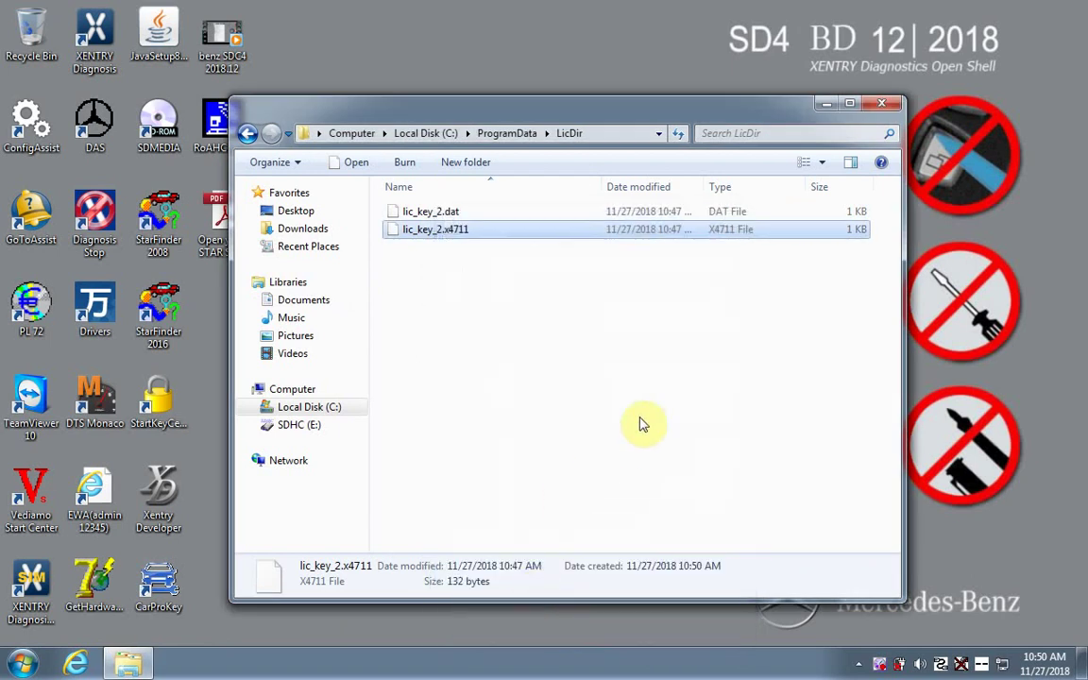
pyautogui.click(881, 103)
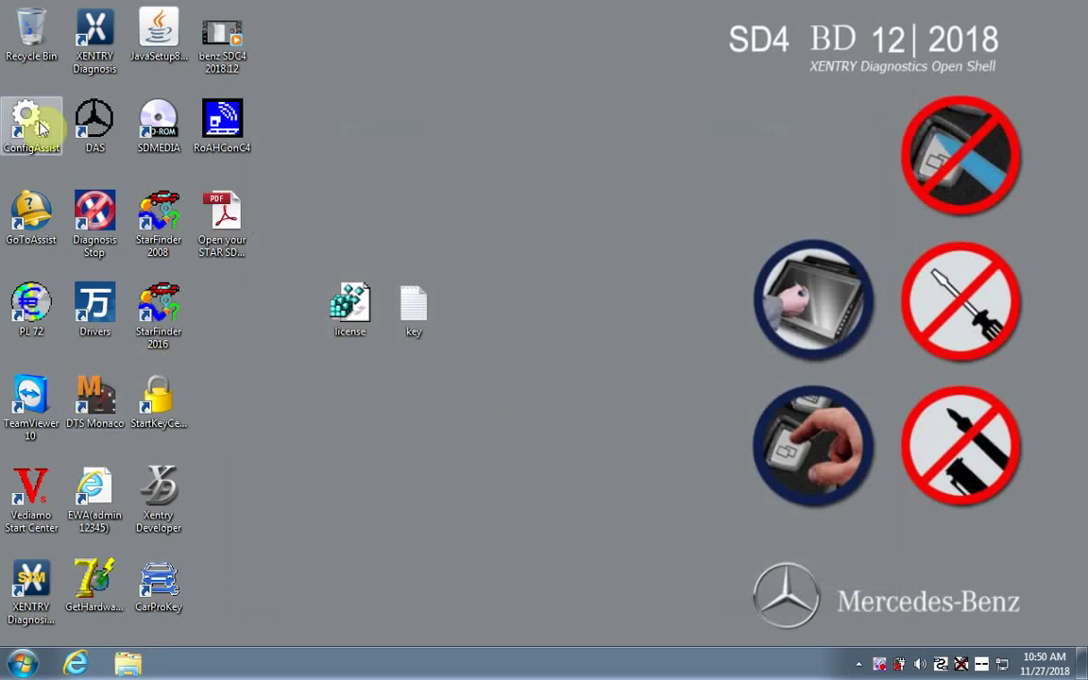
# Launch XENTRY Diagnosis and go to System settings > General > Setting language
pyautogui.rightClick(95, 19)
pyautogui.click(130, 26)
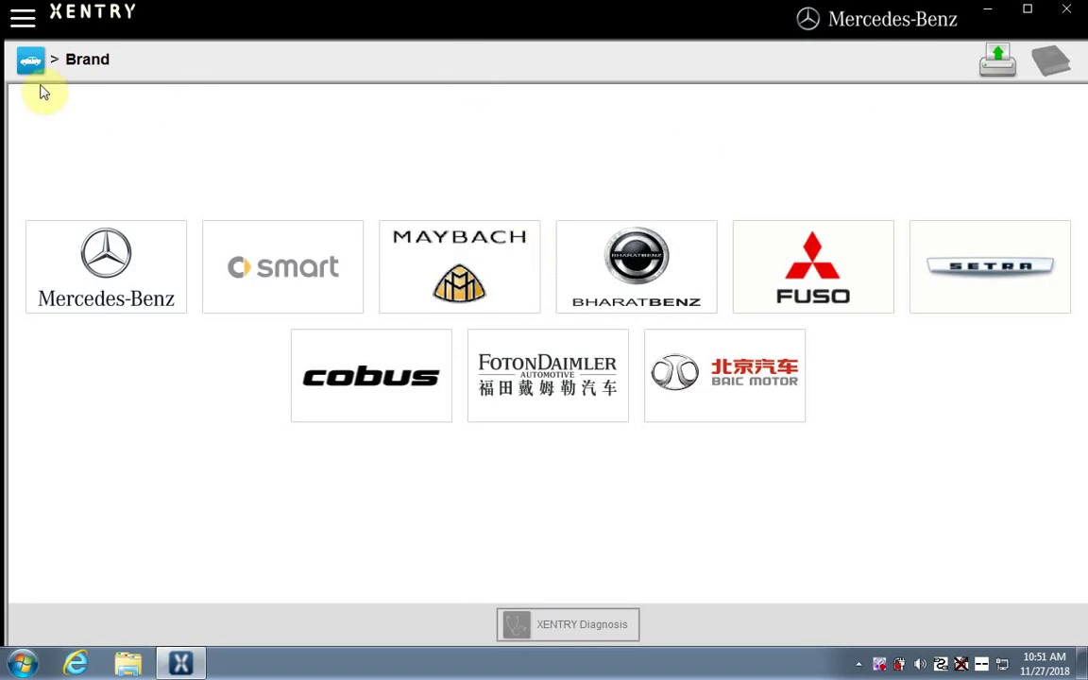
pyautogui.click(23, 21)
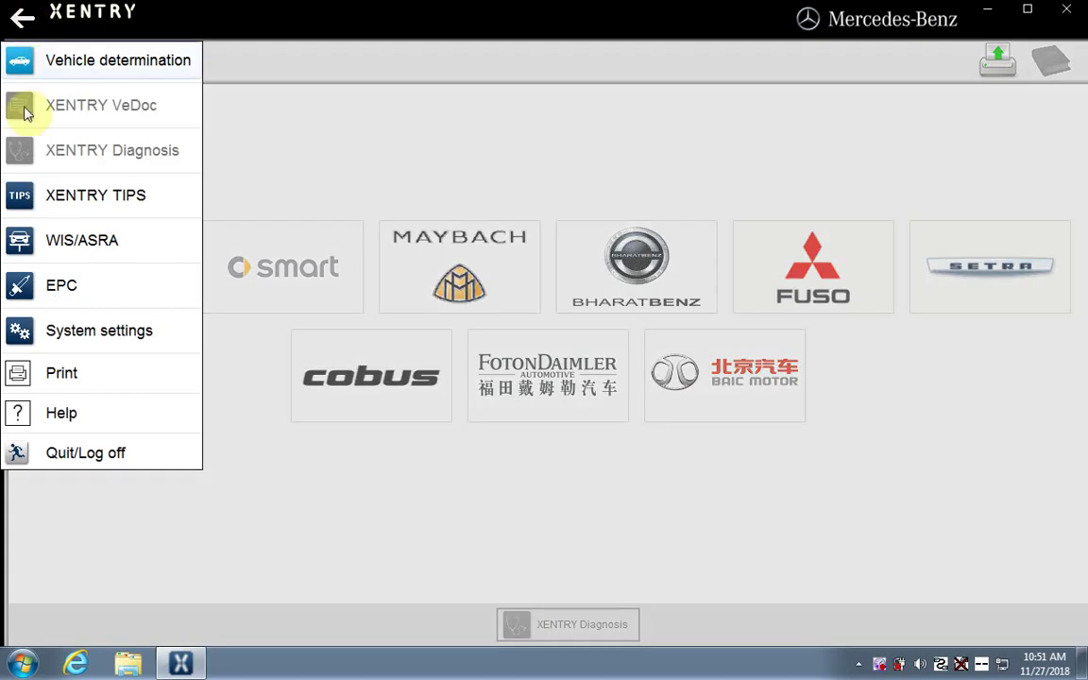
pyautogui.click(68, 341)
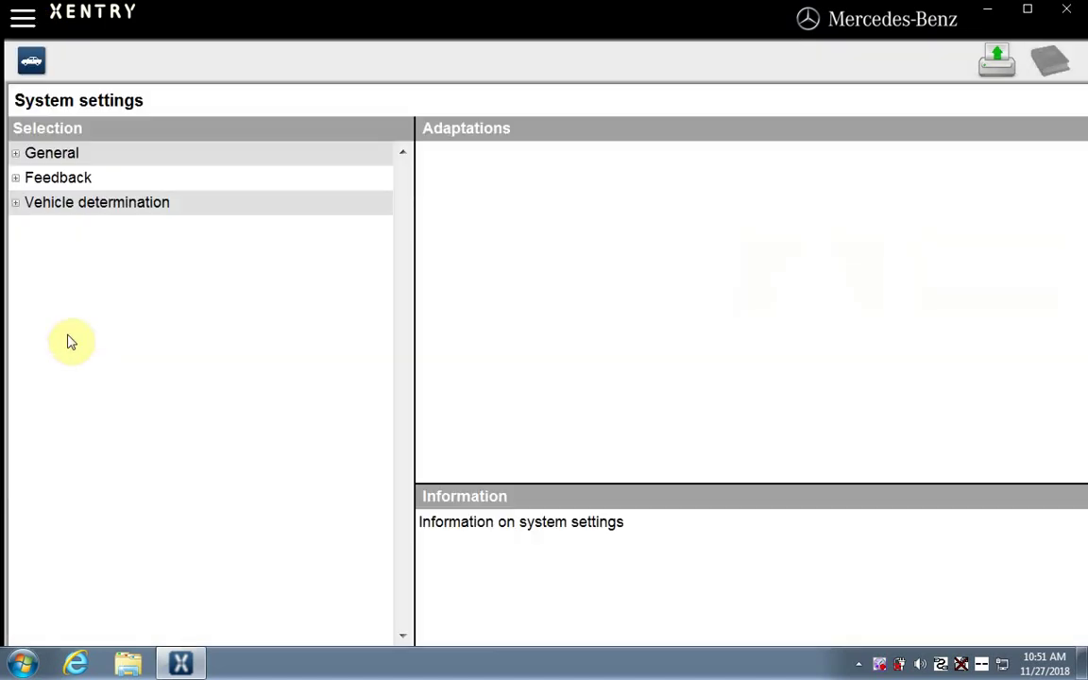
pyautogui.click(18, 155)
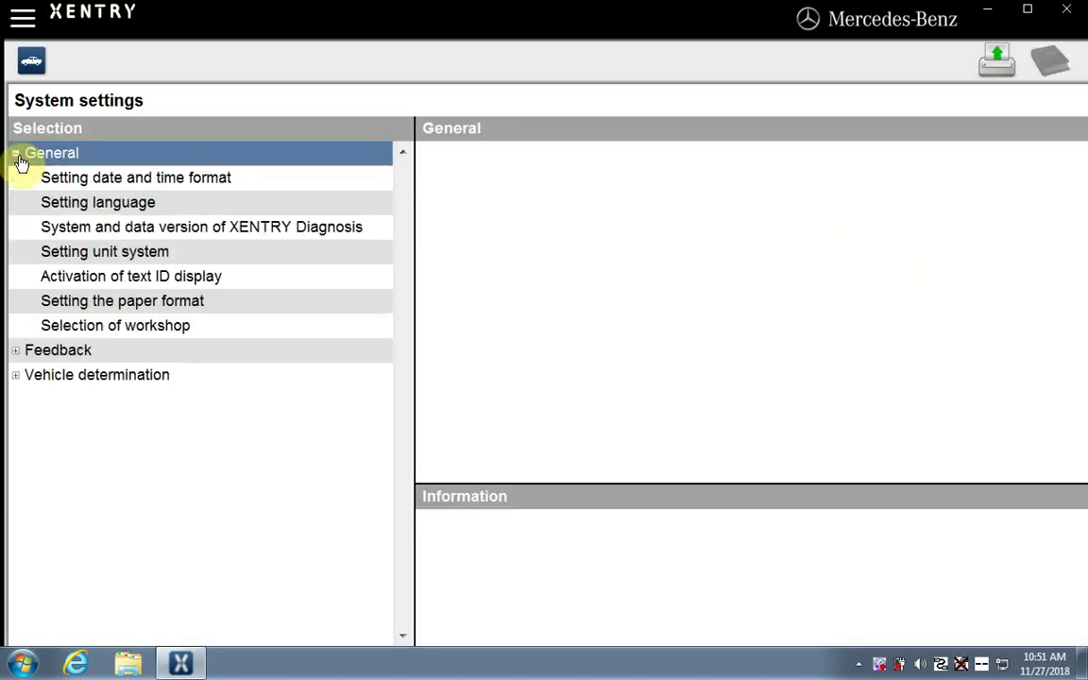
pyautogui.click(74, 204)
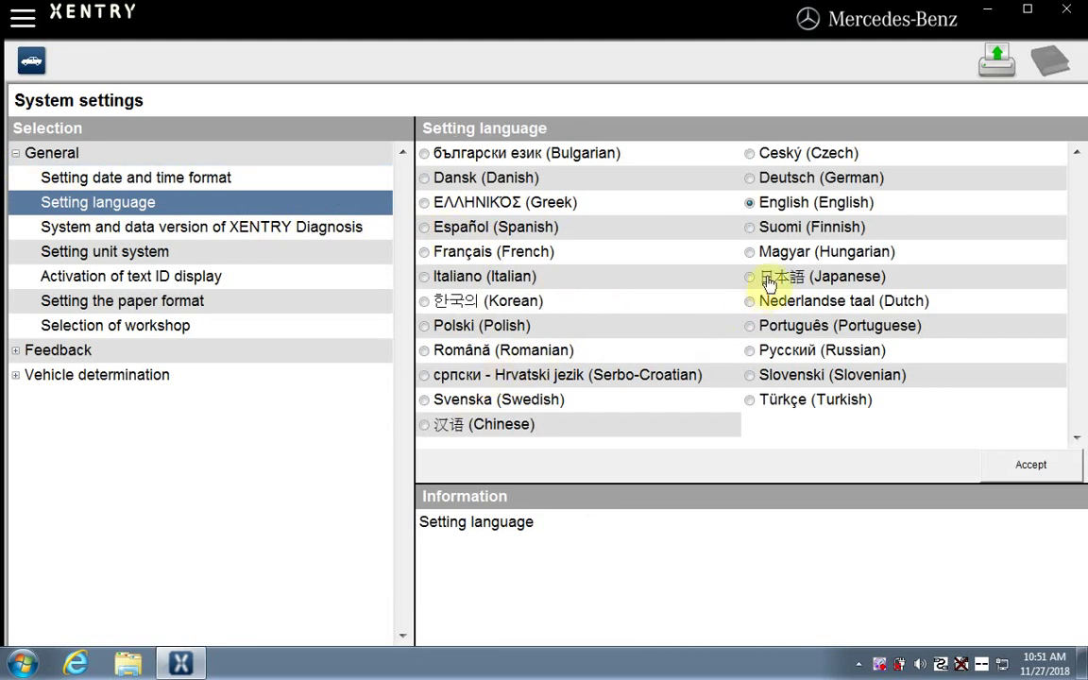
# Choose Deutsch as the language and close XENTRY, confirming Yes
pyautogui.click(431, 177)
pyautogui.click(752, 177)
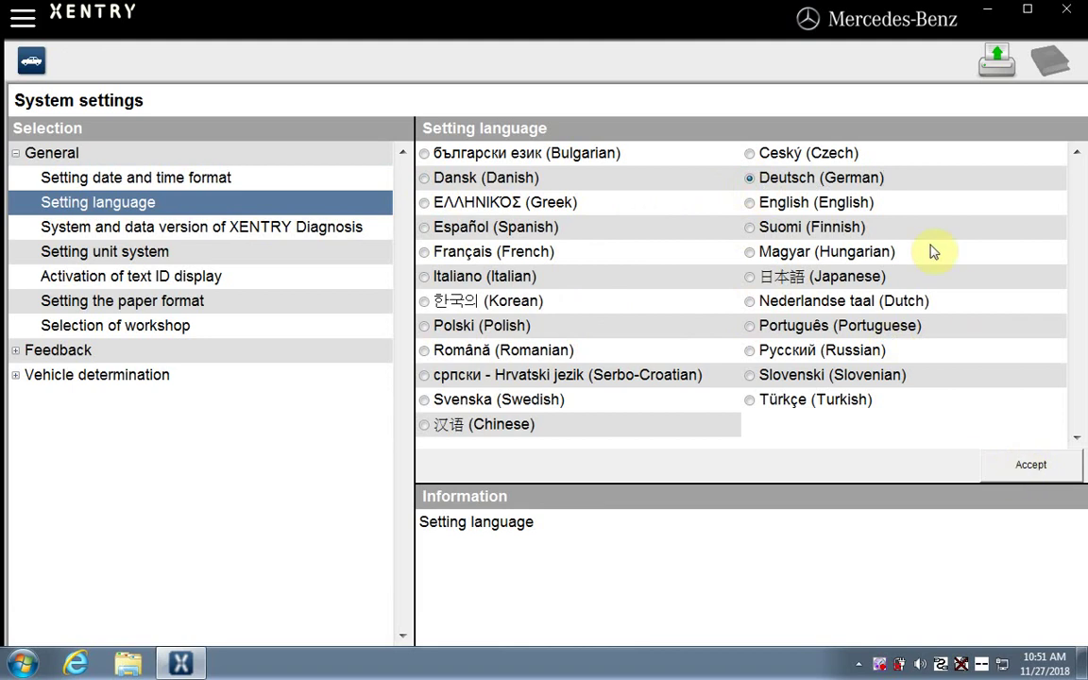
pyautogui.click(1071, 11)
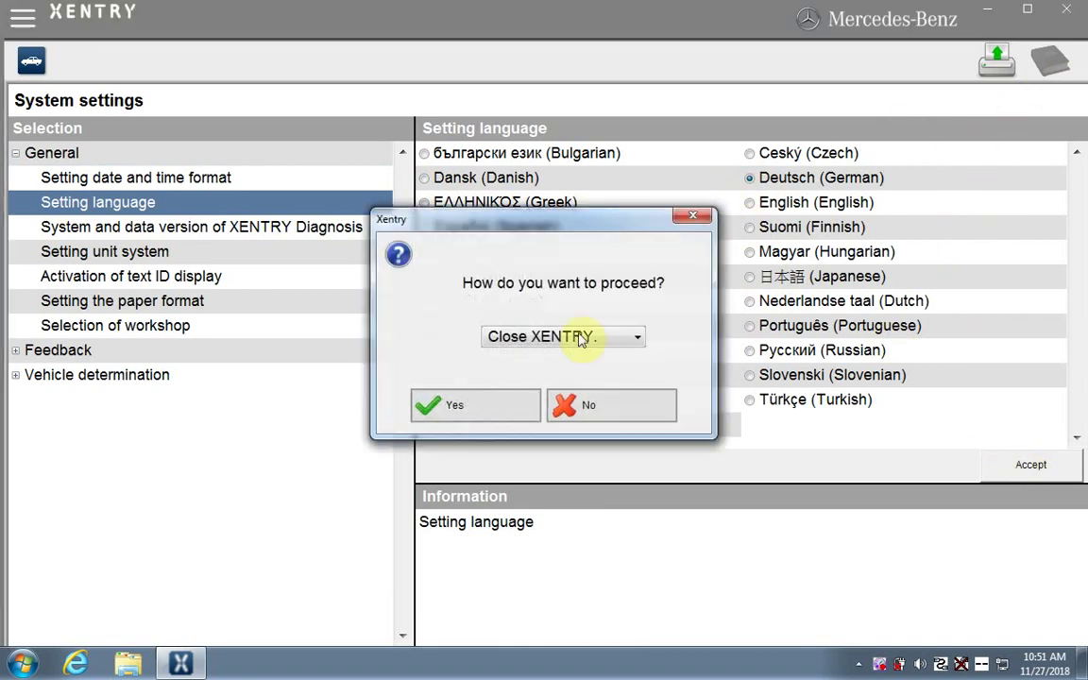
pyautogui.click(489, 416)
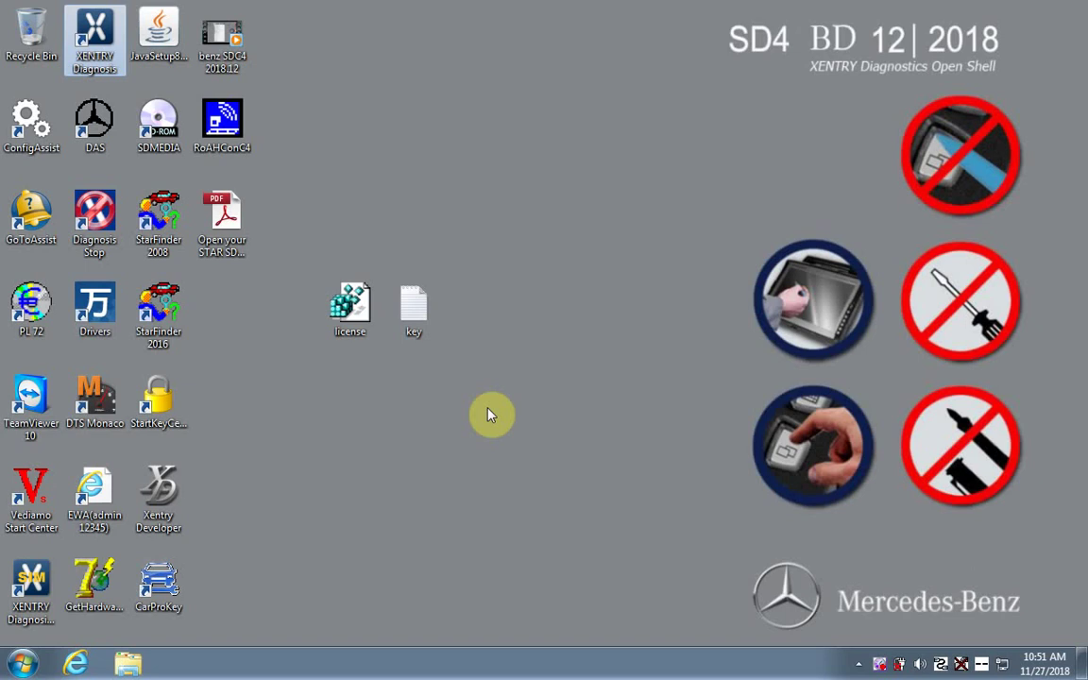
# Open the network adapter settings via the Network and Sharing Center
pyautogui.rightClick(1002, 664)
pyautogui.click(979, 648)
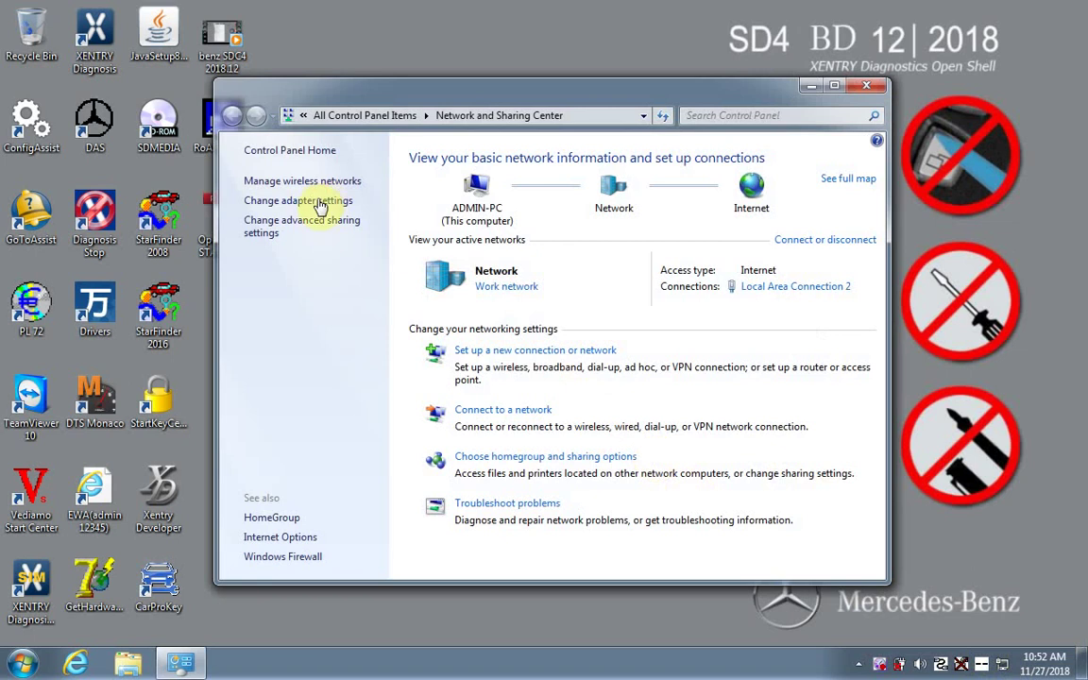
pyautogui.click(316, 201)
# Give Wireless Network Connection 2 static IPv4 address 192.168.2.122 with mask 255.255.255.0
pyautogui.click(551, 195)
pyautogui.rightClick(551, 196)
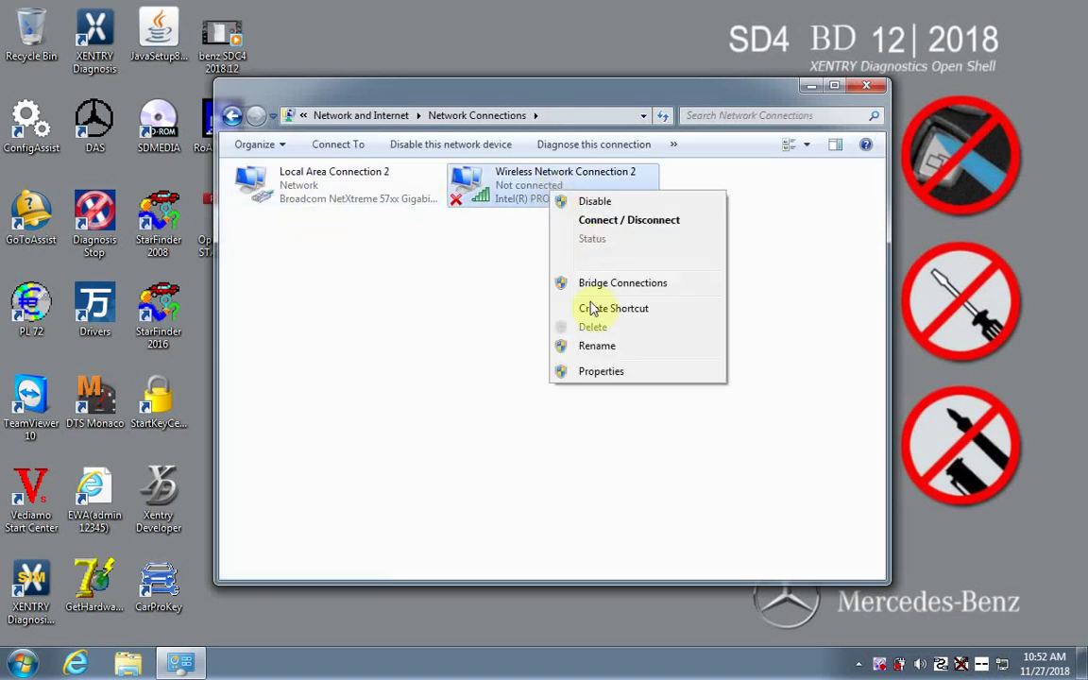
pyautogui.click(583, 371)
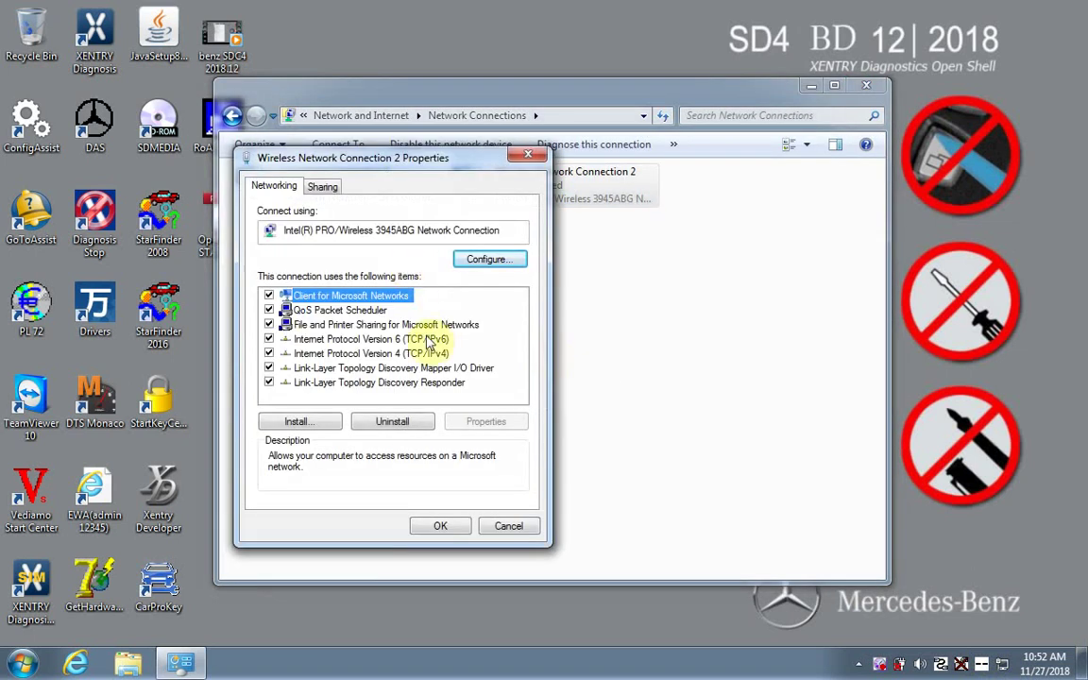
pyautogui.click(401, 353)
pyautogui.click(477, 425)
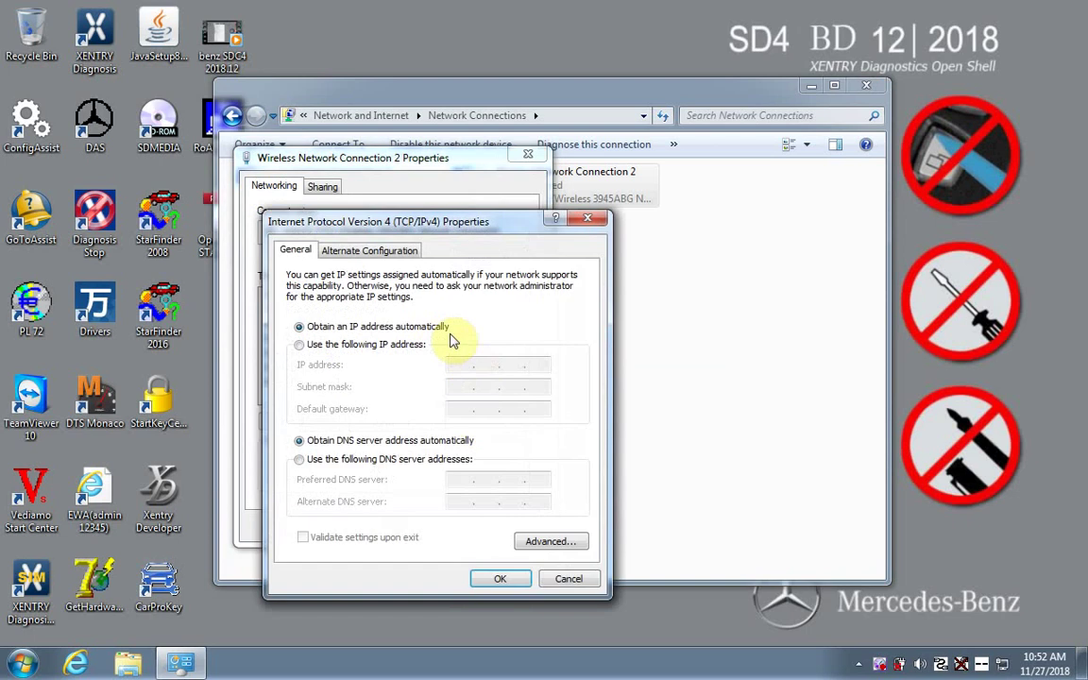
pyautogui.click(400, 347)
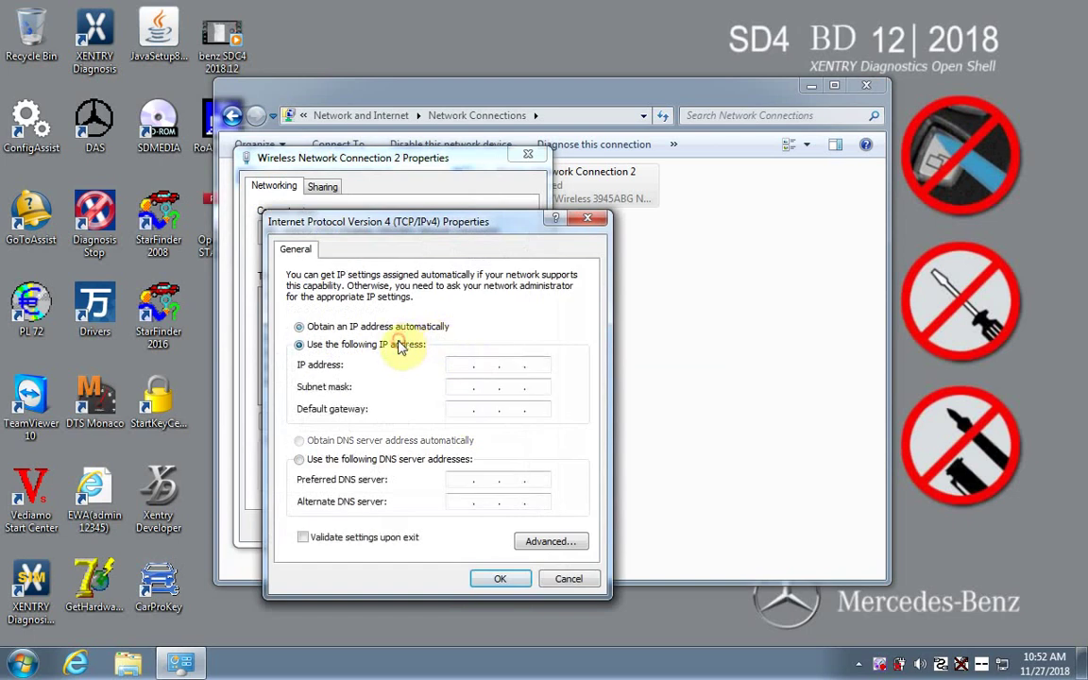
pyautogui.click(460, 366)
pyautogui.write('192.168.2.122')
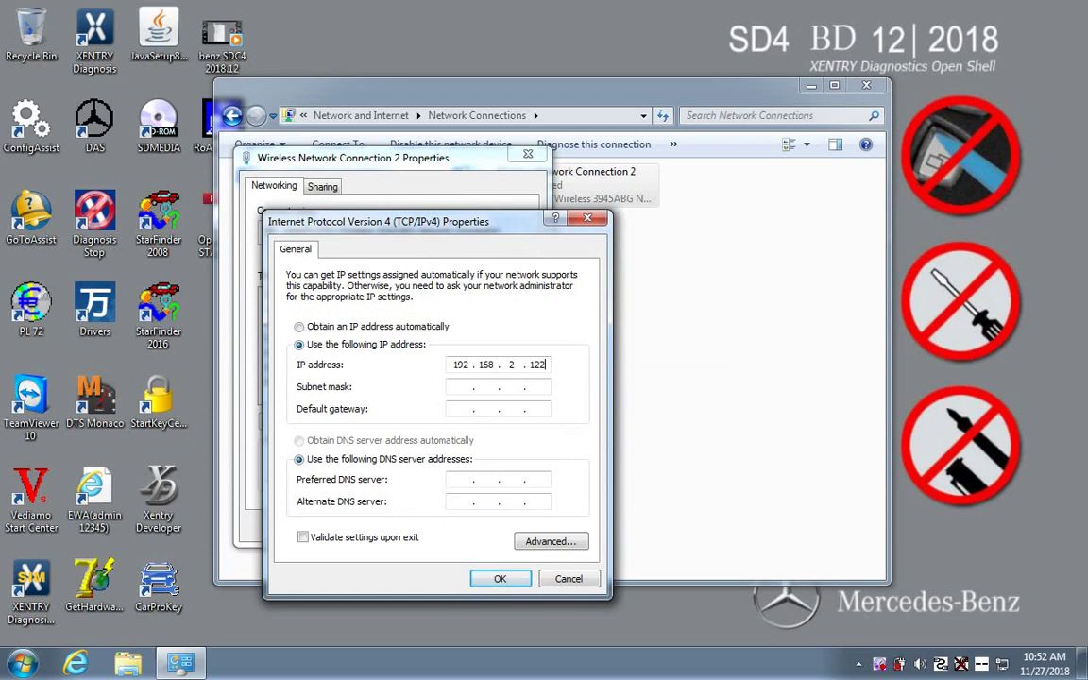
pyautogui.click(461, 386)
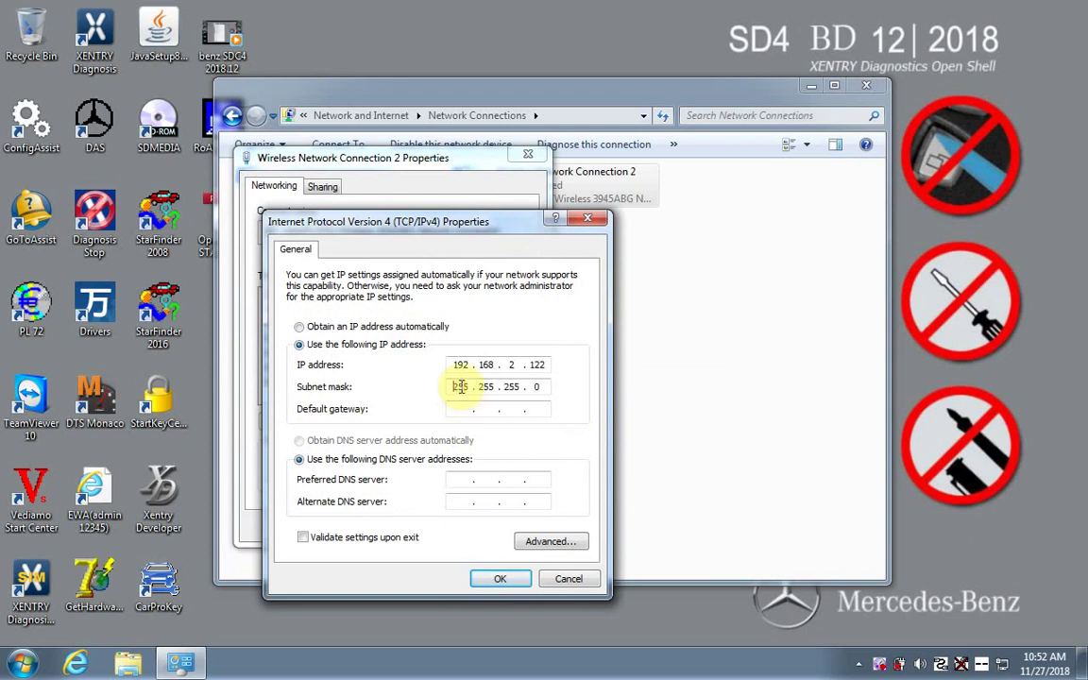
pyautogui.click(503, 577)
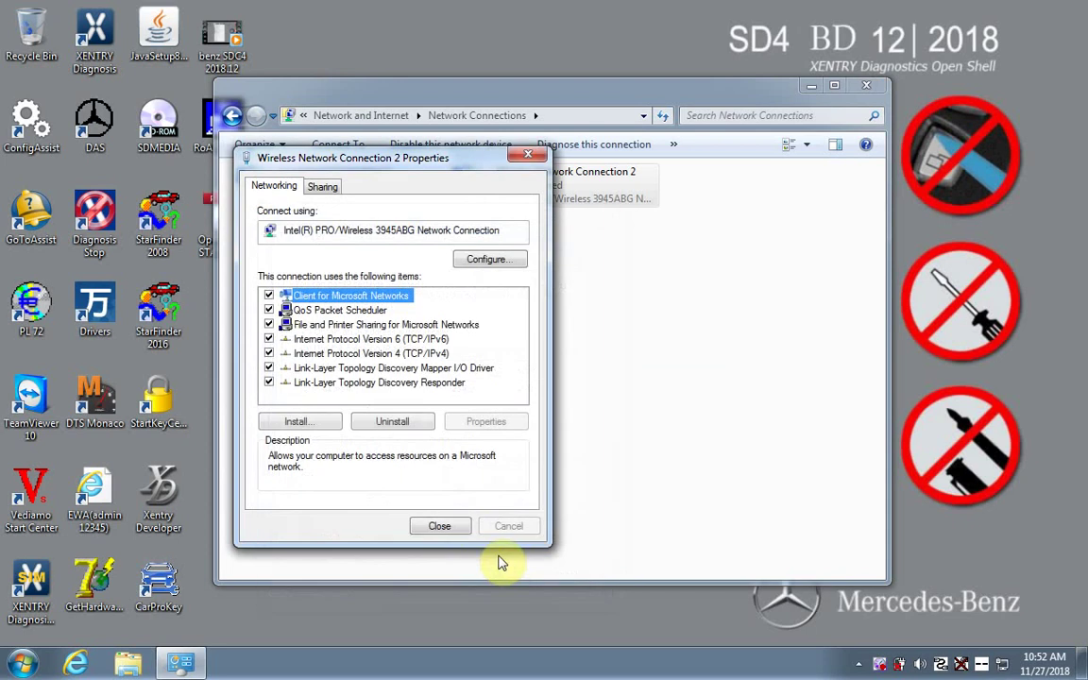
pyautogui.click(453, 528)
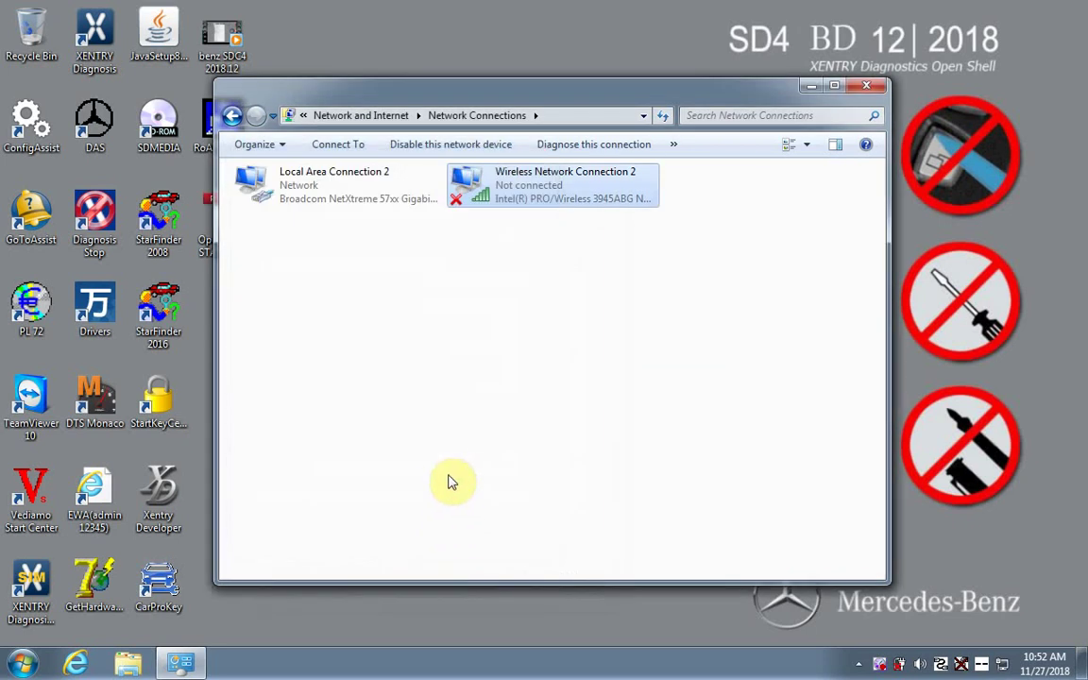
pyautogui.click(354, 356)
# Give Local Area Connection 2 static IP 172.29.127.11, mask 255.255.255.0, then close Network Connections
pyautogui.rightClick(337, 174)
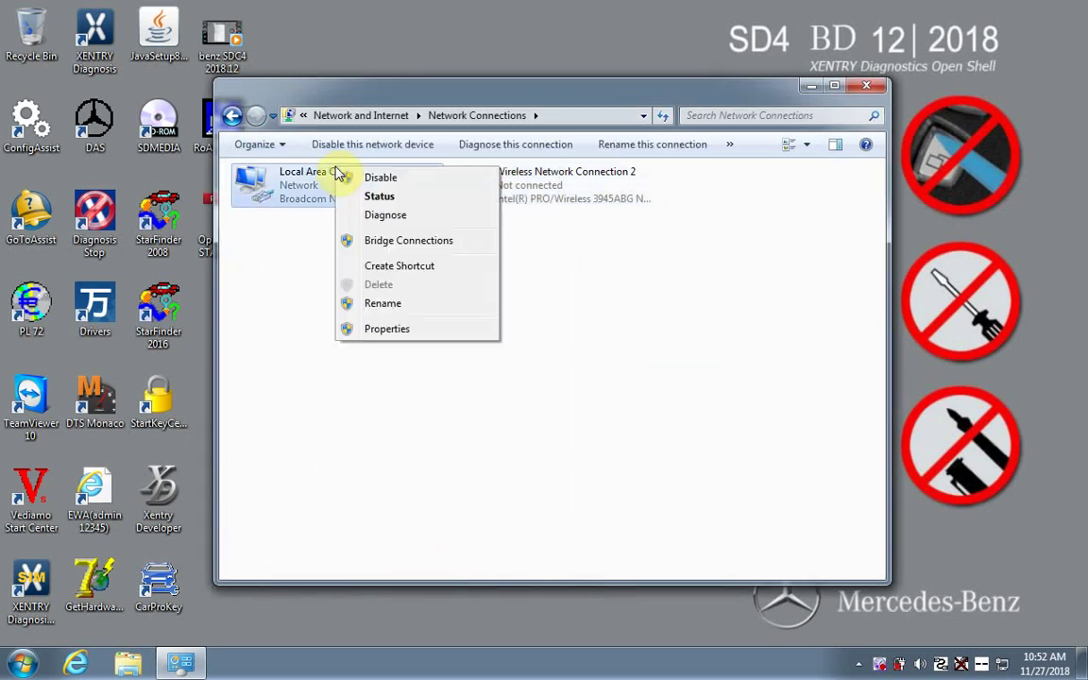
pyautogui.click(383, 328)
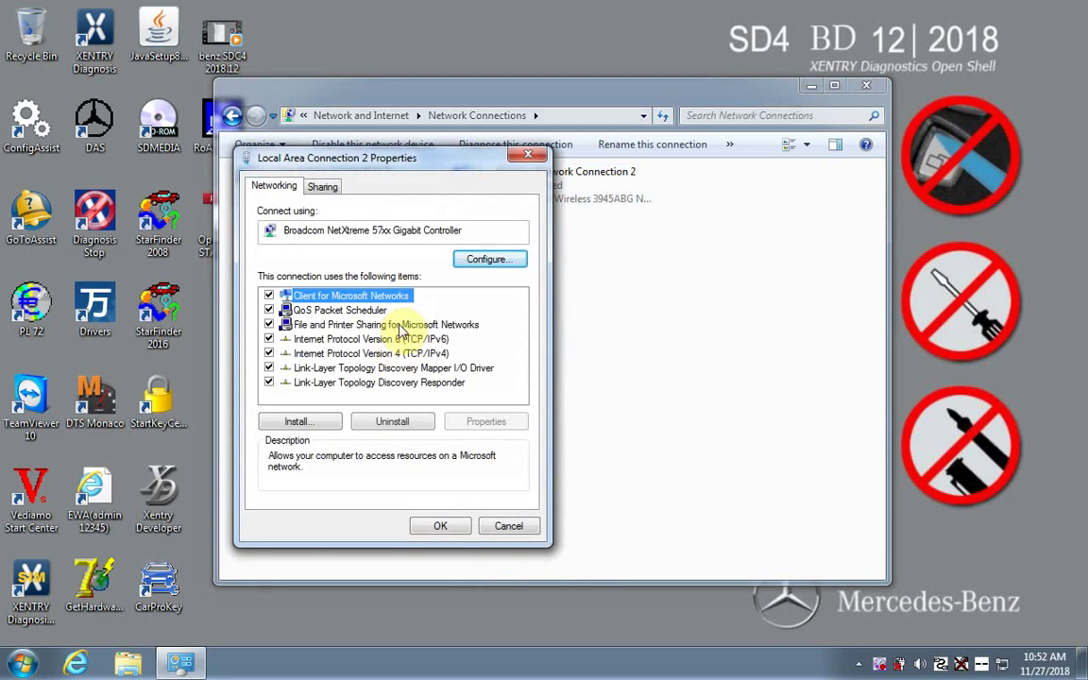
pyautogui.click(400, 353)
pyautogui.click(485, 422)
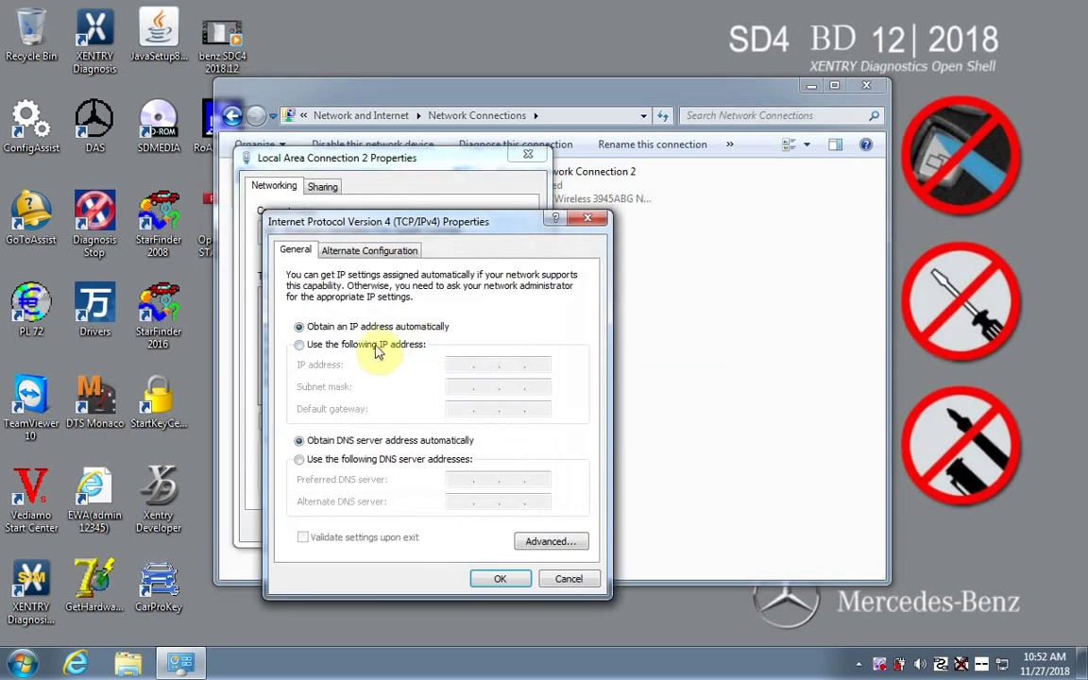
pyautogui.click(373, 347)
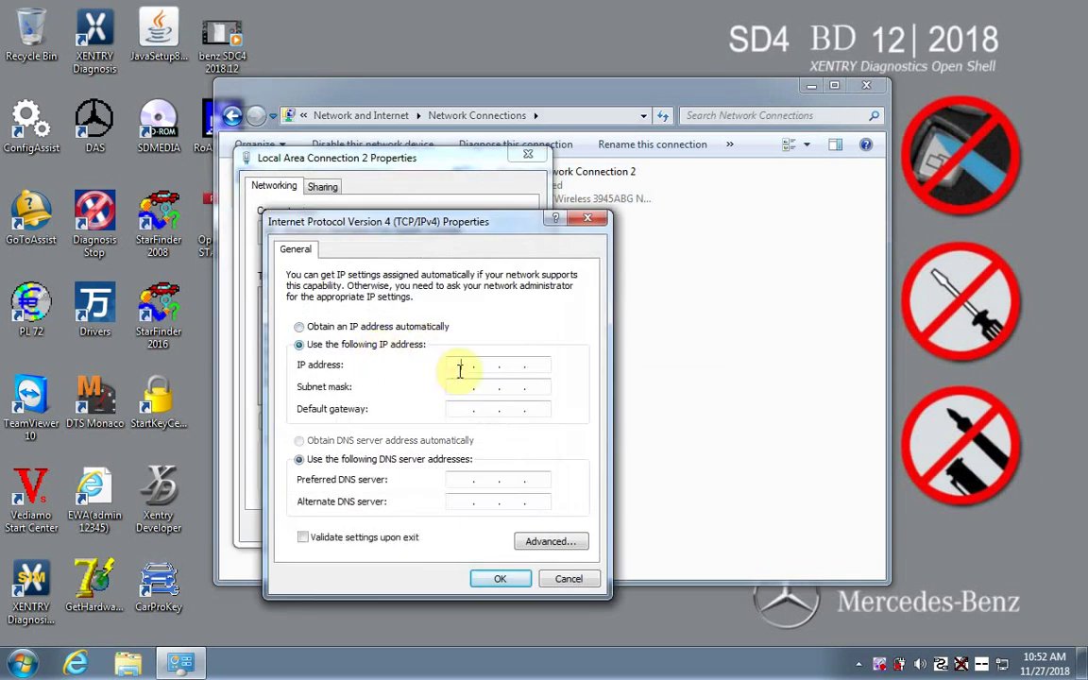
pyautogui.click(460, 366)
pyautogui.write('1')
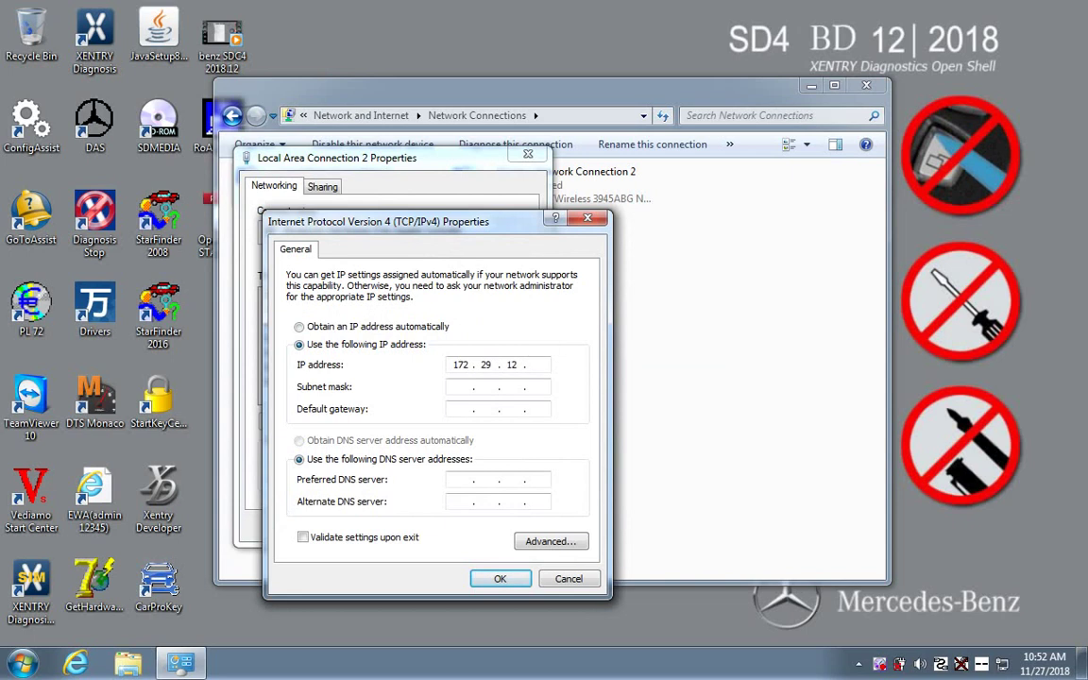
pyautogui.write('72.29.127.11')
pyautogui.click(472, 387)
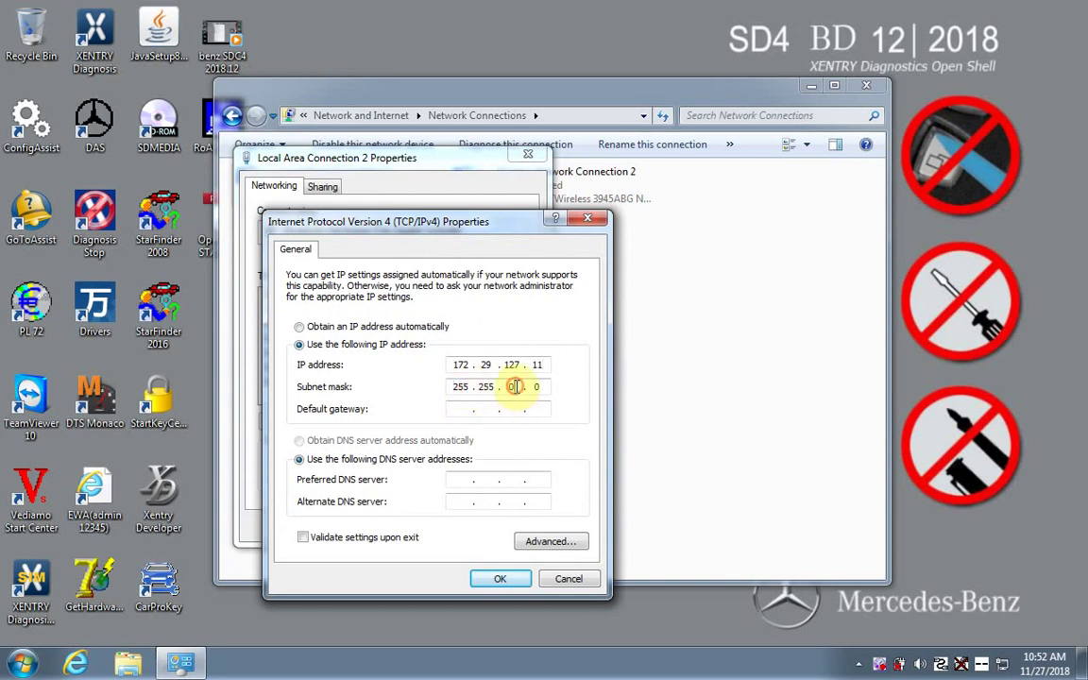
pyautogui.write('255.')
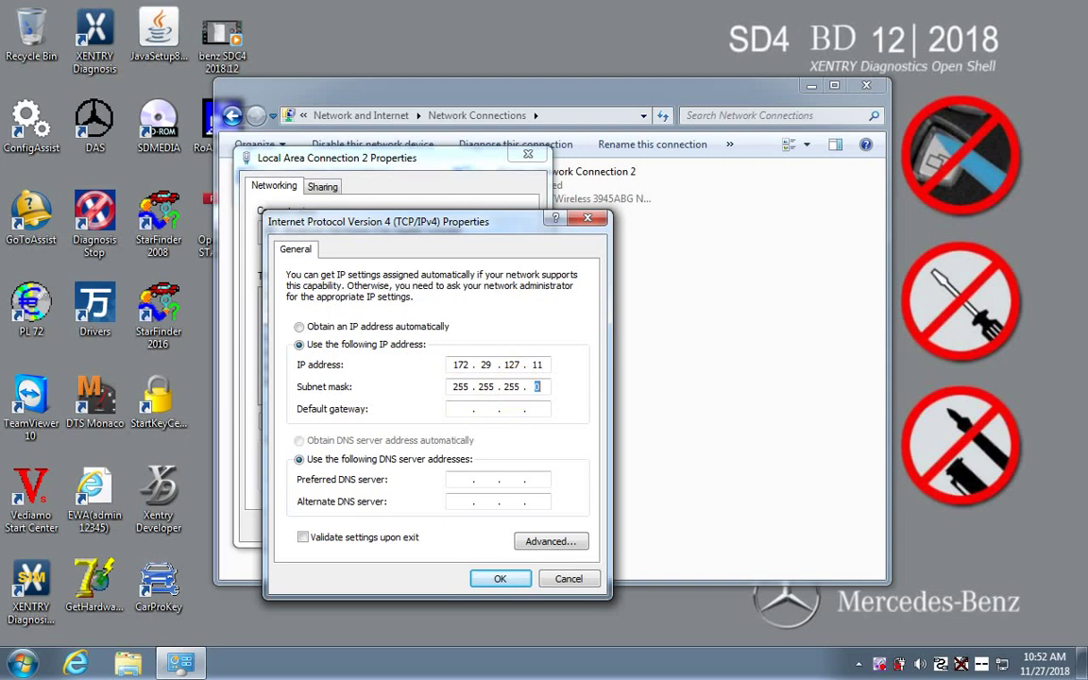
pyautogui.click(502, 578)
pyautogui.click(439, 525)
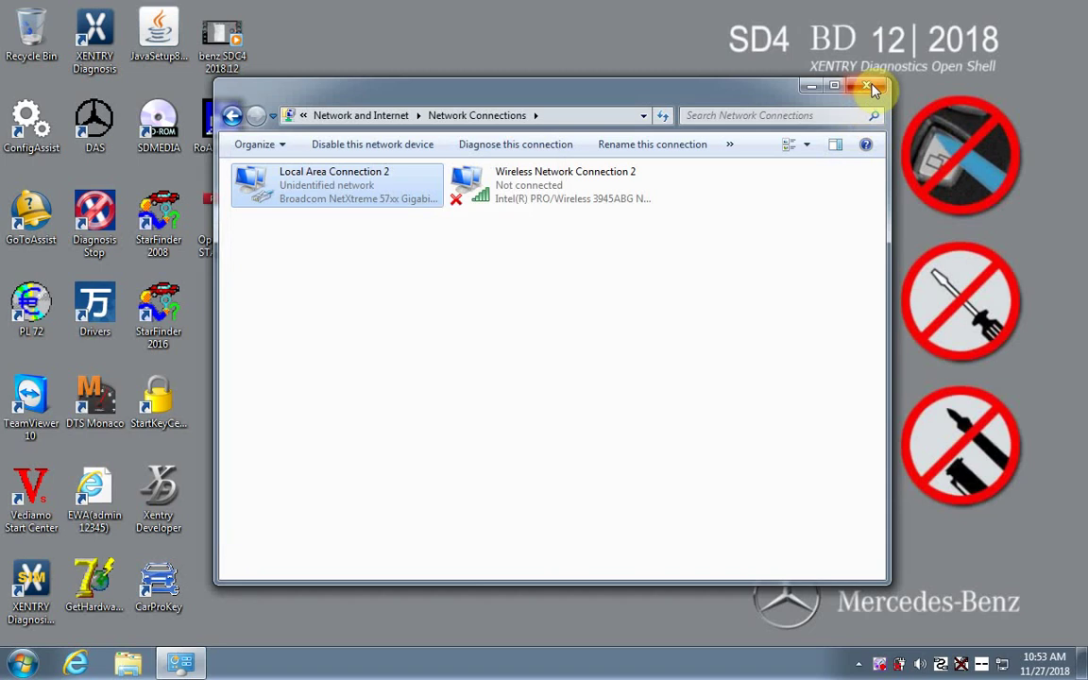
pyautogui.click(869, 87)
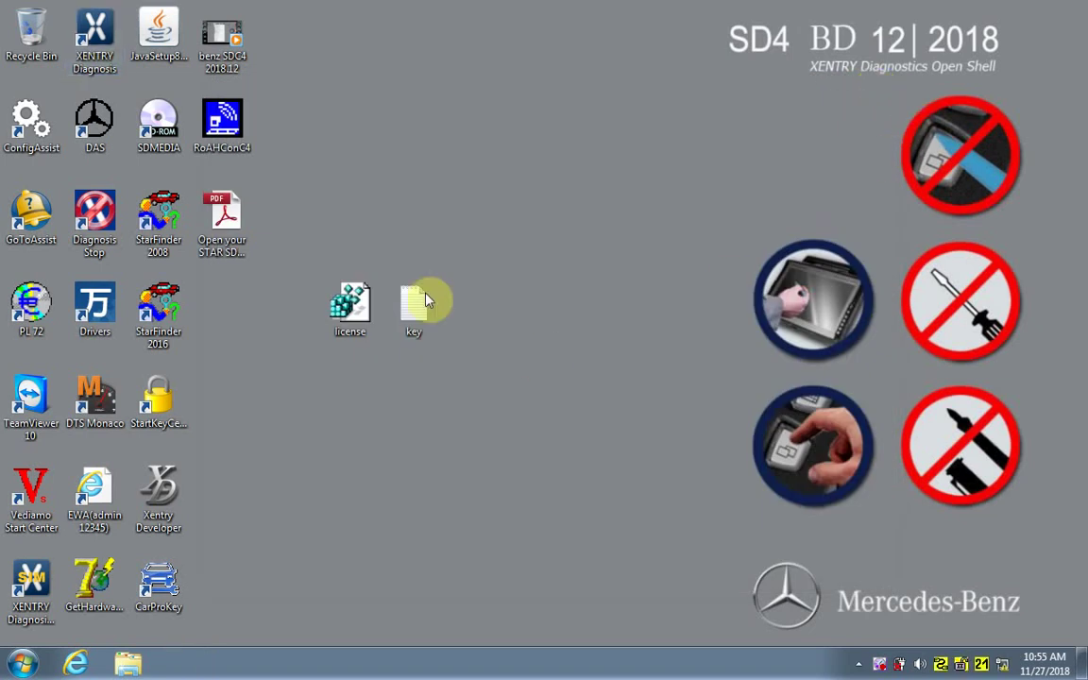
# Launch the RoAHConC4 connector and open SDconnect Toolkit Administration from the tray icon
pyautogui.rightClick(256, 126)
pyautogui.click(272, 134)
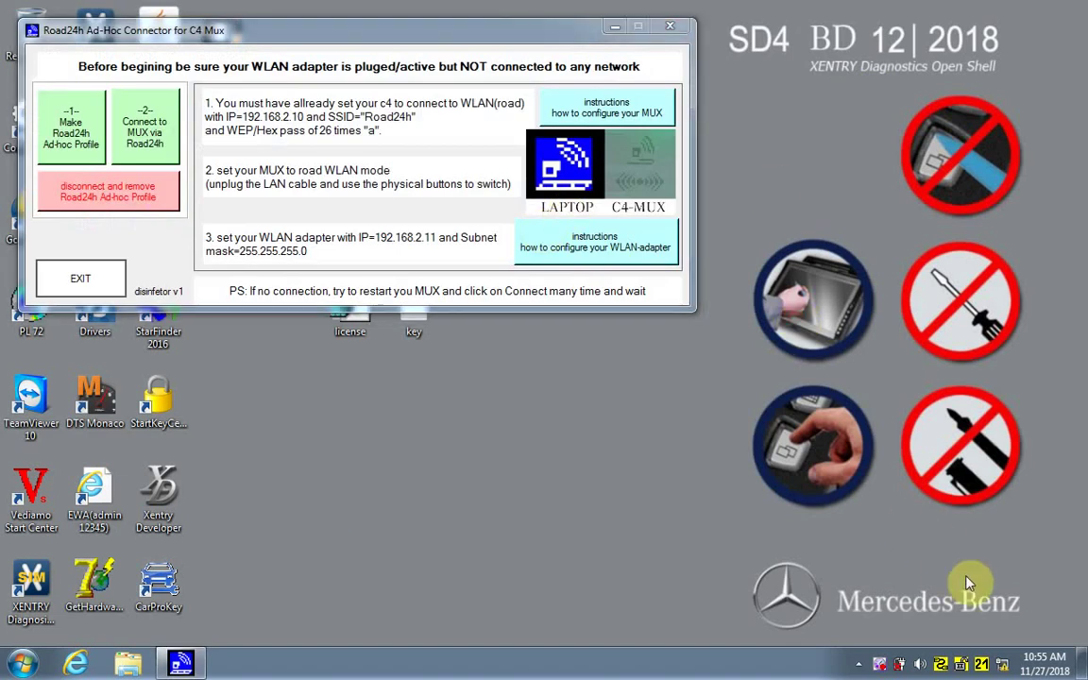
pyautogui.rightClick(960, 660)
pyautogui.click(968, 566)
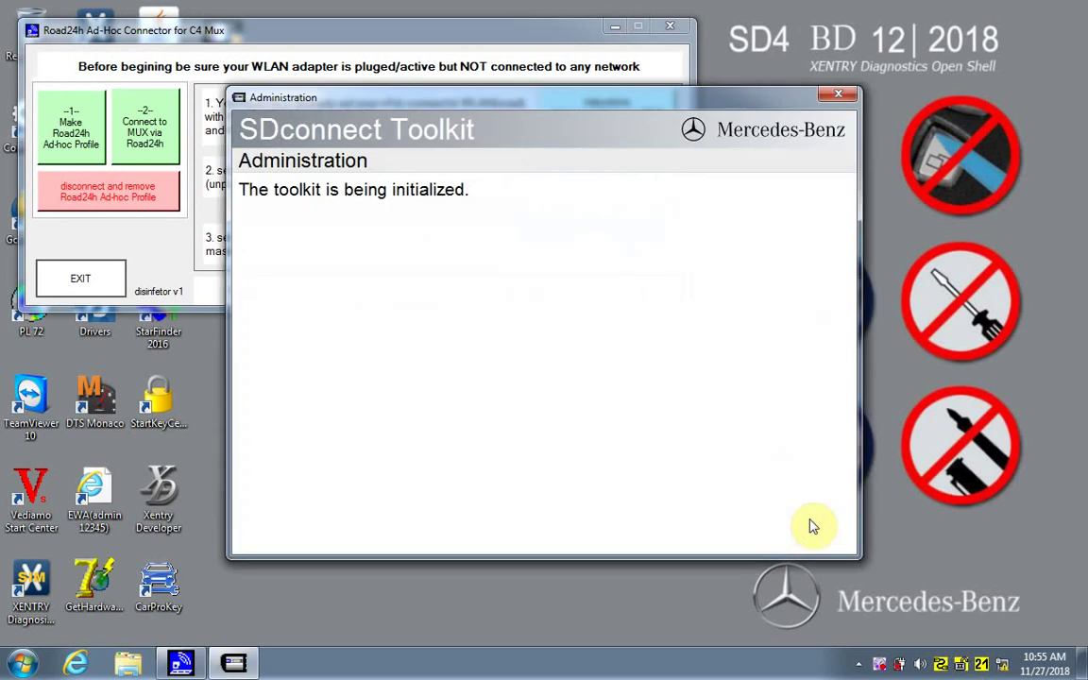
# For MUX 21, set road WLAN encryption to WEP / Hex and enter the hex network key
pyautogui.click(327, 220)
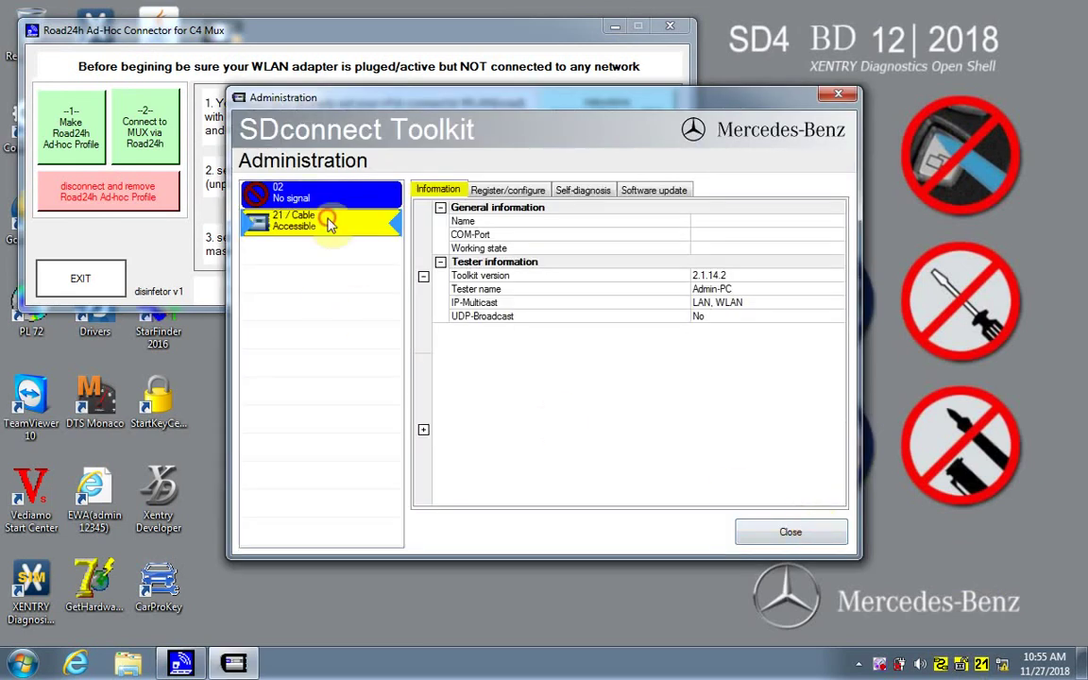
pyautogui.click(476, 190)
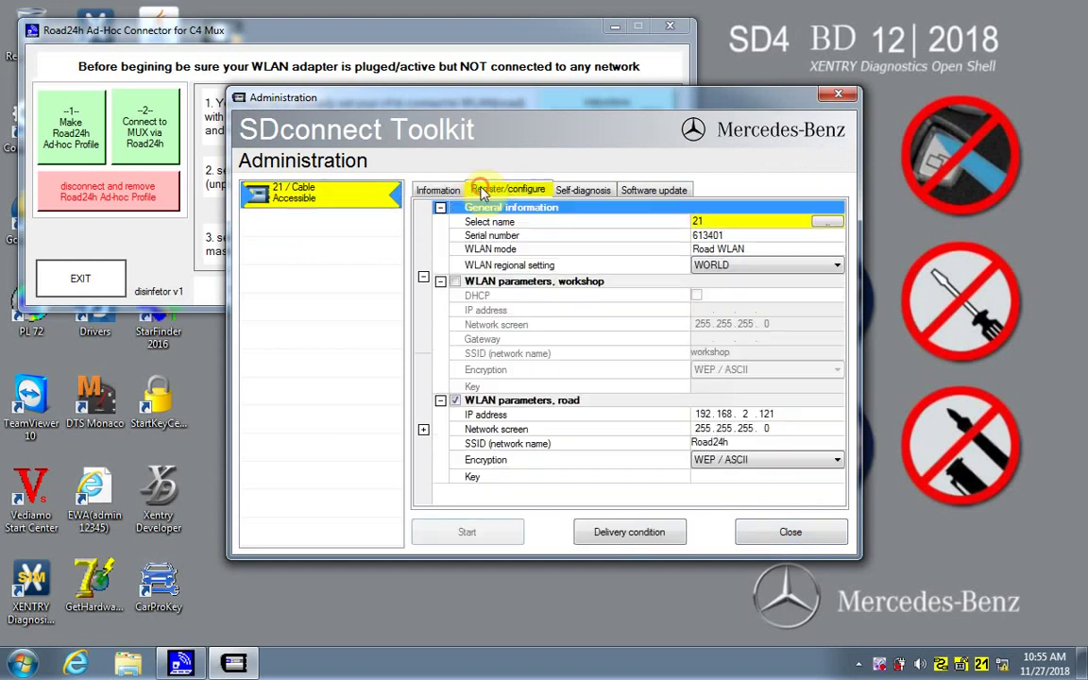
pyautogui.click(748, 463)
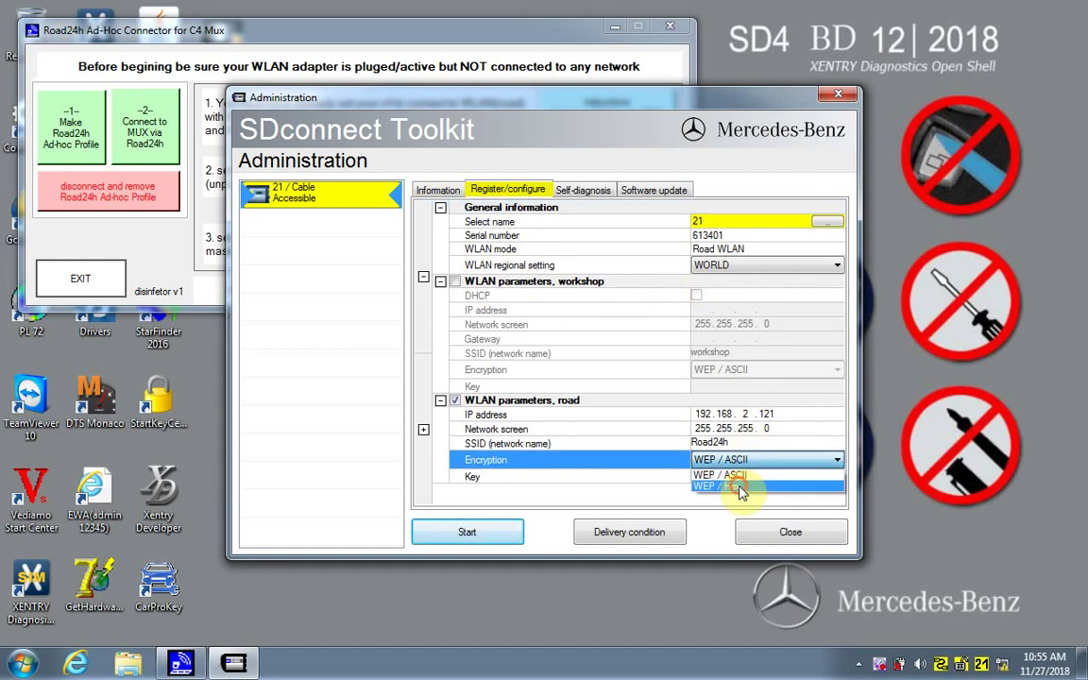
pyautogui.click(742, 487)
pyautogui.click(731, 475)
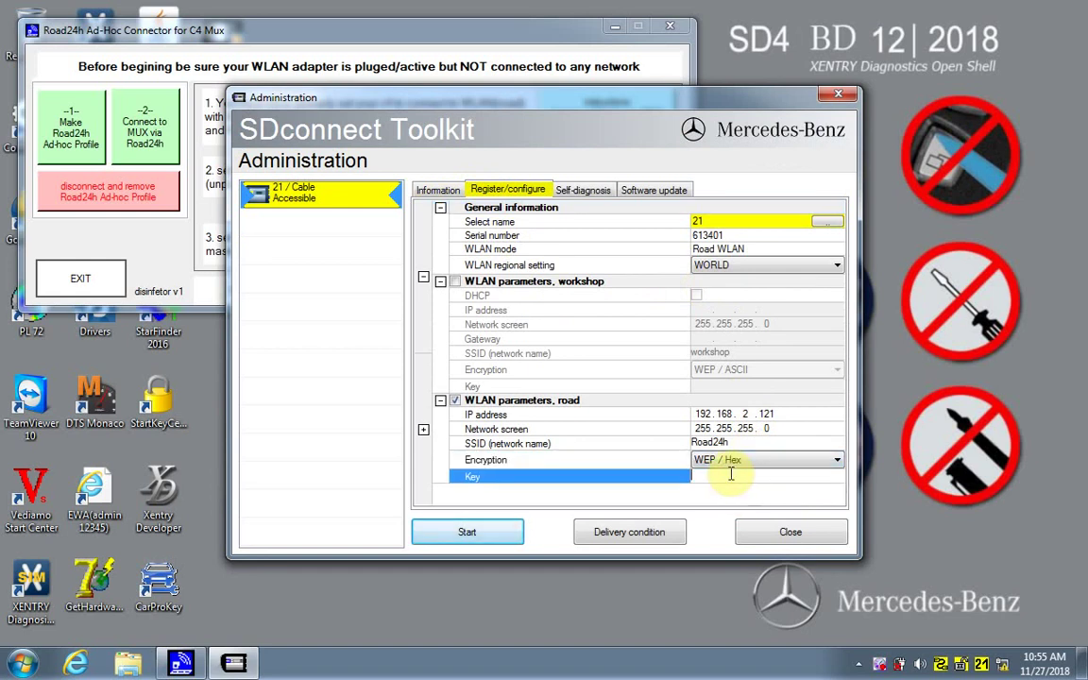
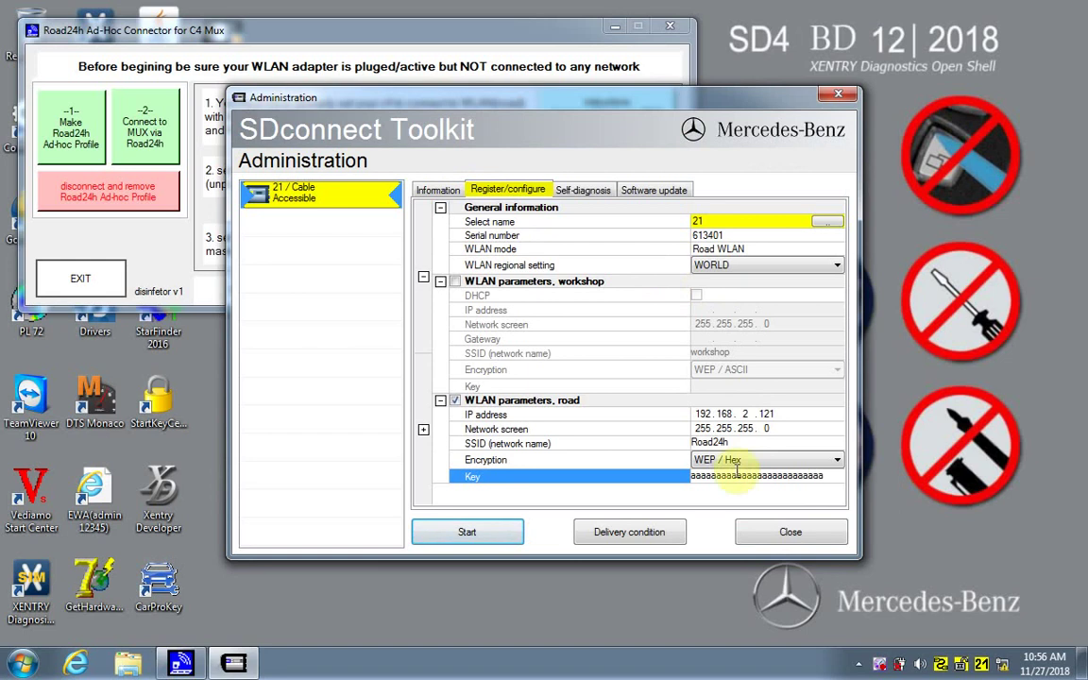
pyautogui.moveTo(820, 473); pyautogui.dragTo(686, 475)
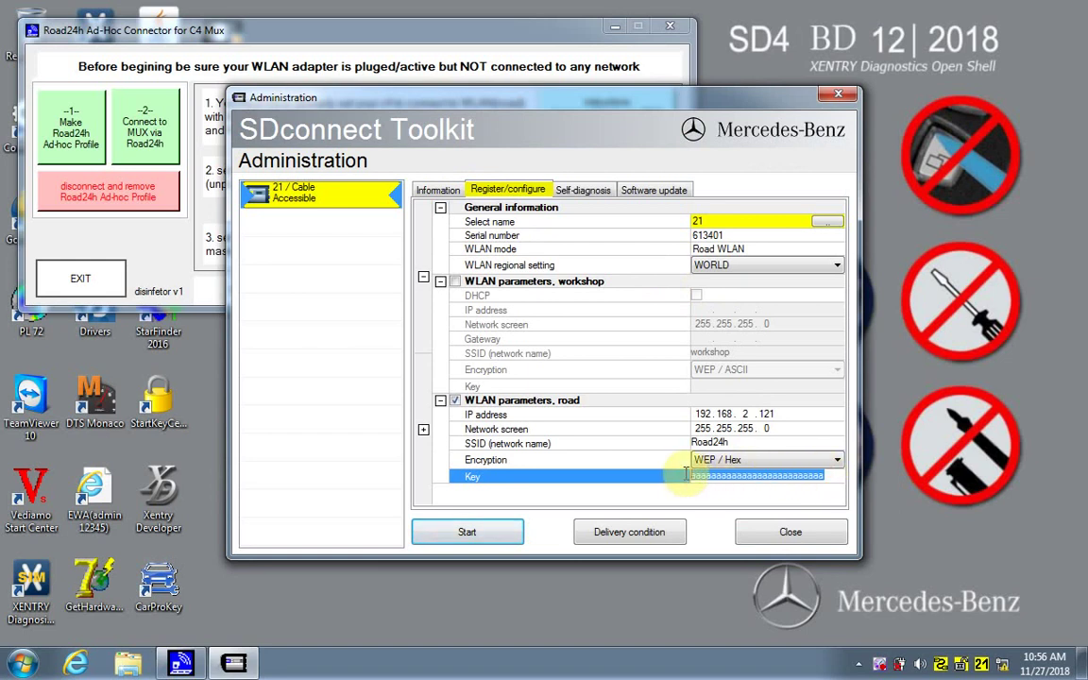
# Copy the road WLAN key and write the Road24h, 192.168.2.121, WEP128 settings to the MUX
pyautogui.rightClick(710, 476)
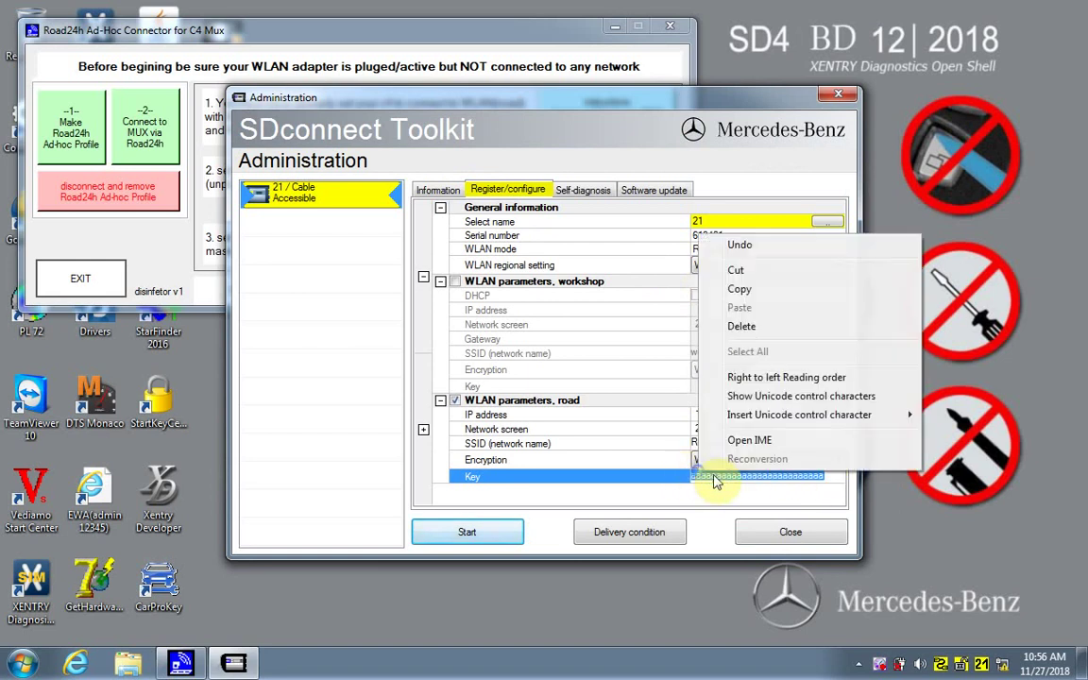
pyautogui.click(737, 290)
pyautogui.click(515, 529)
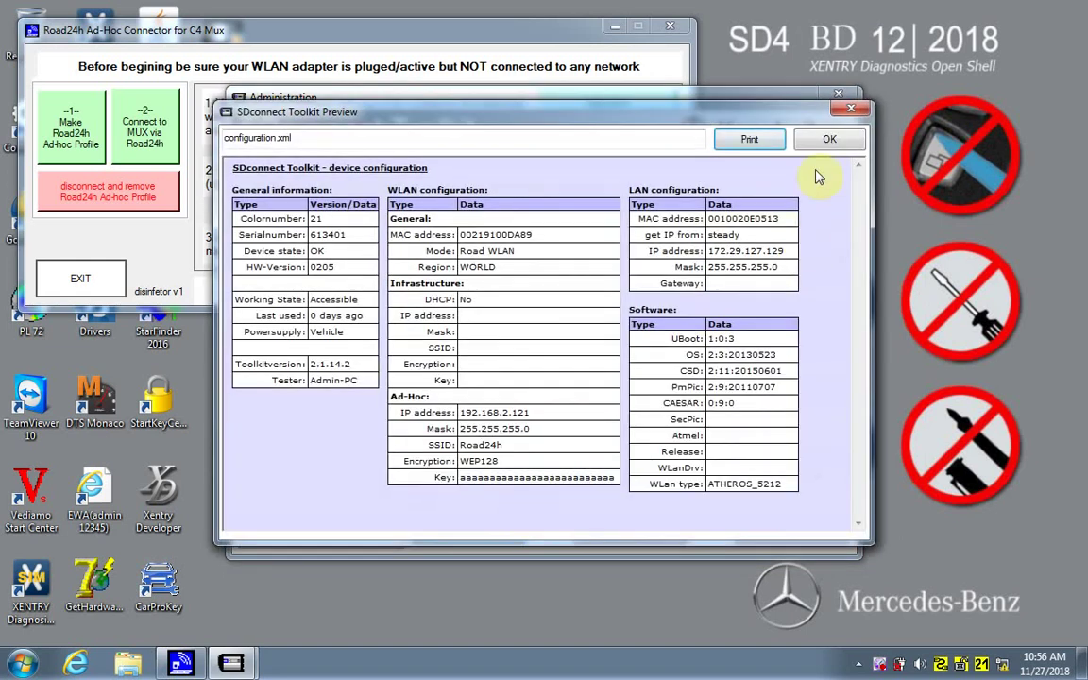
pyautogui.click(826, 140)
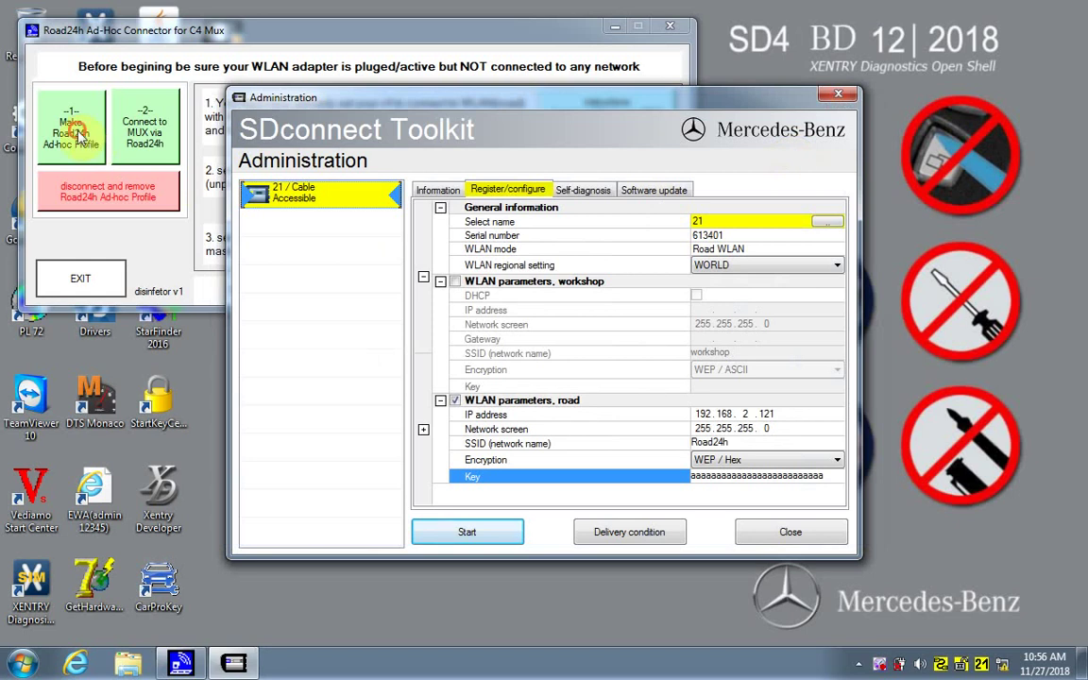
# Create the Road24h ad-hoc profile using the copied security key, then write the settings again
pyautogui.click(127, 126)
pyautogui.click(689, 419)
pyautogui.click(633, 387)
pyautogui.click(764, 626)
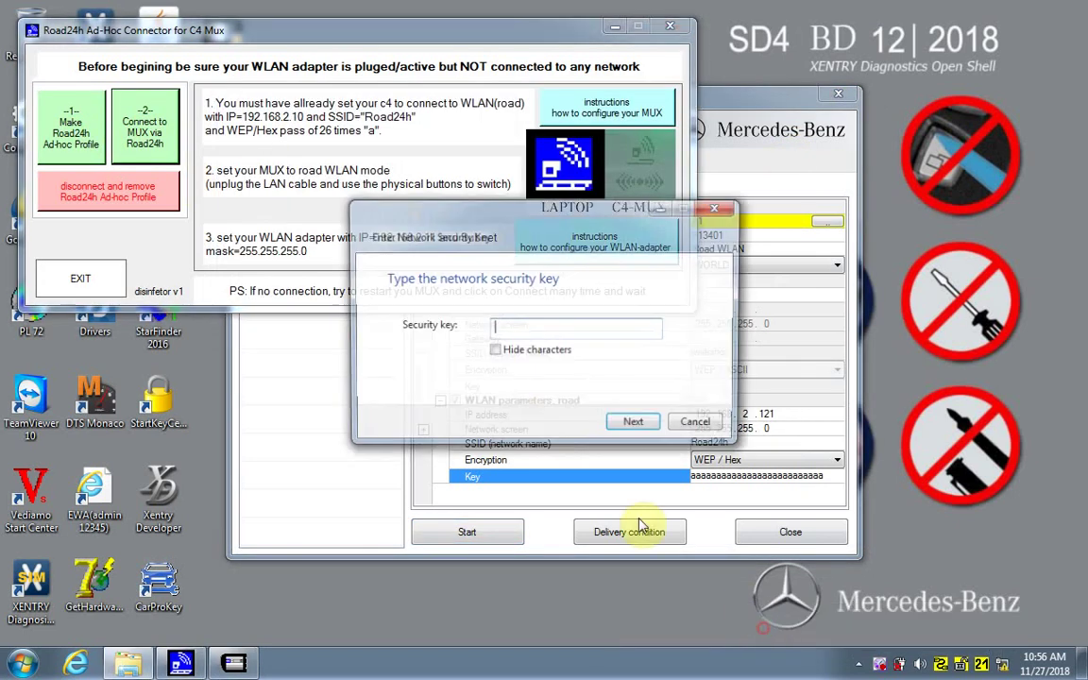
pyautogui.rightClick(530, 328)
pyautogui.click(590, 402)
pyautogui.click(631, 424)
pyautogui.click(462, 532)
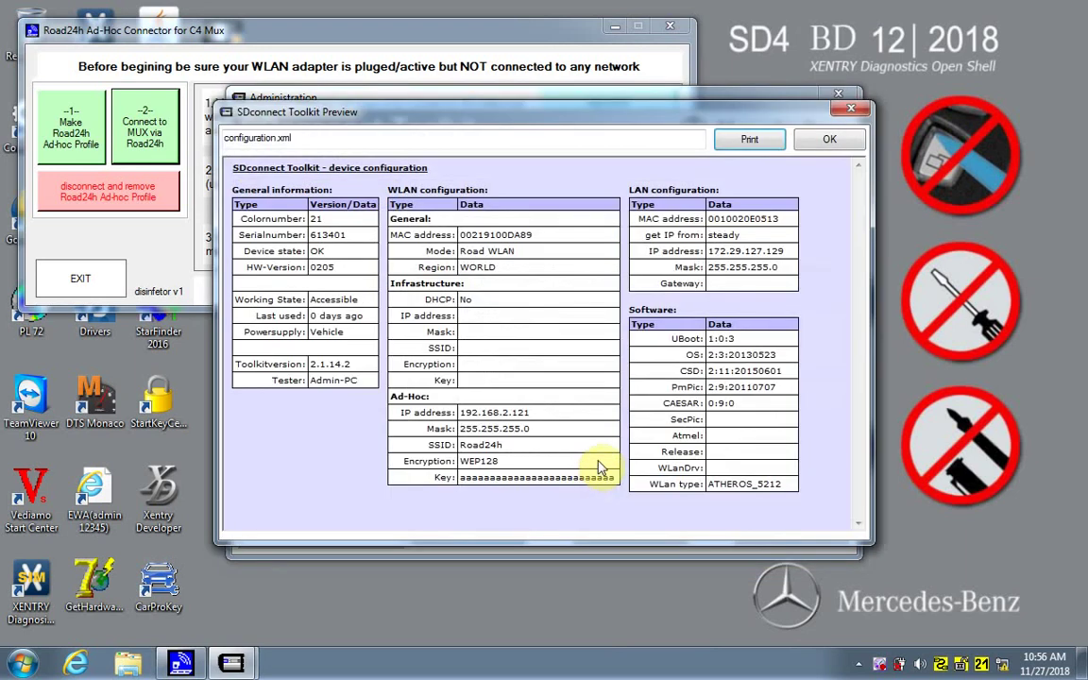
pyautogui.click(822, 139)
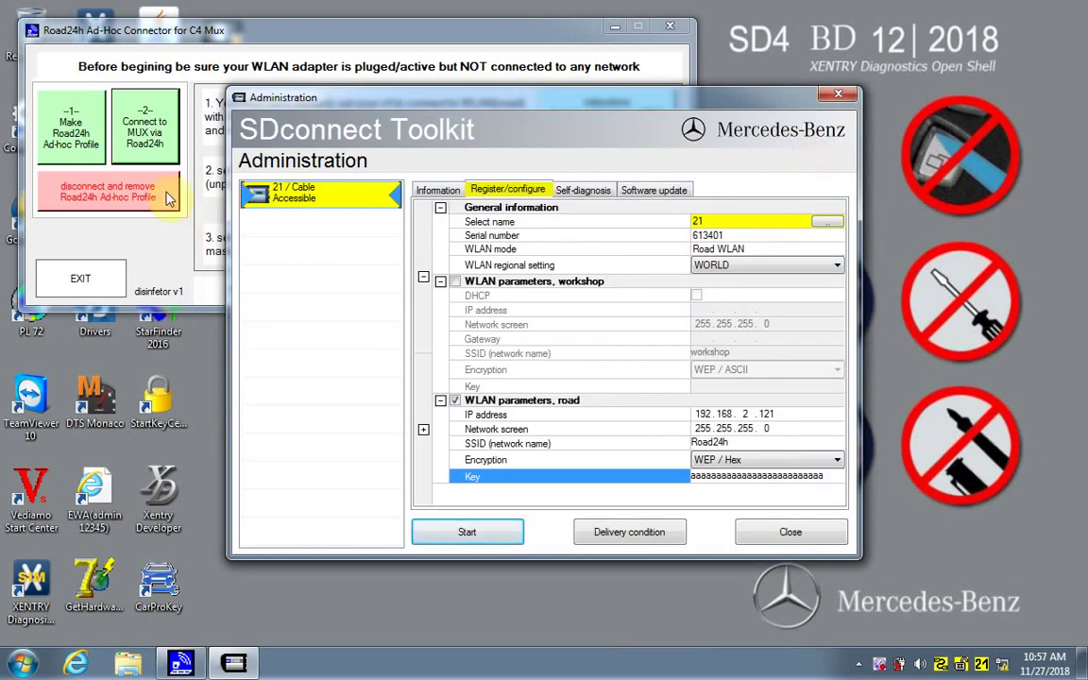
# Connect to the Road24h WLAN with the pasted security key and set its location to Work network
pyautogui.click(52, 115)
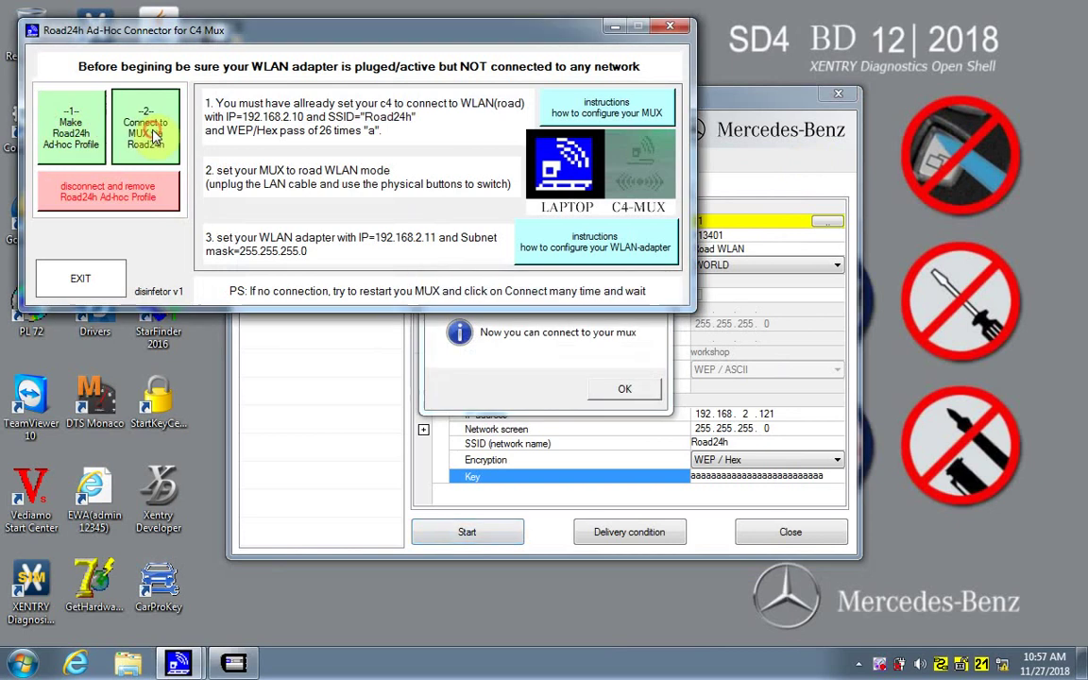
pyautogui.click(137, 123)
pyautogui.click(684, 419)
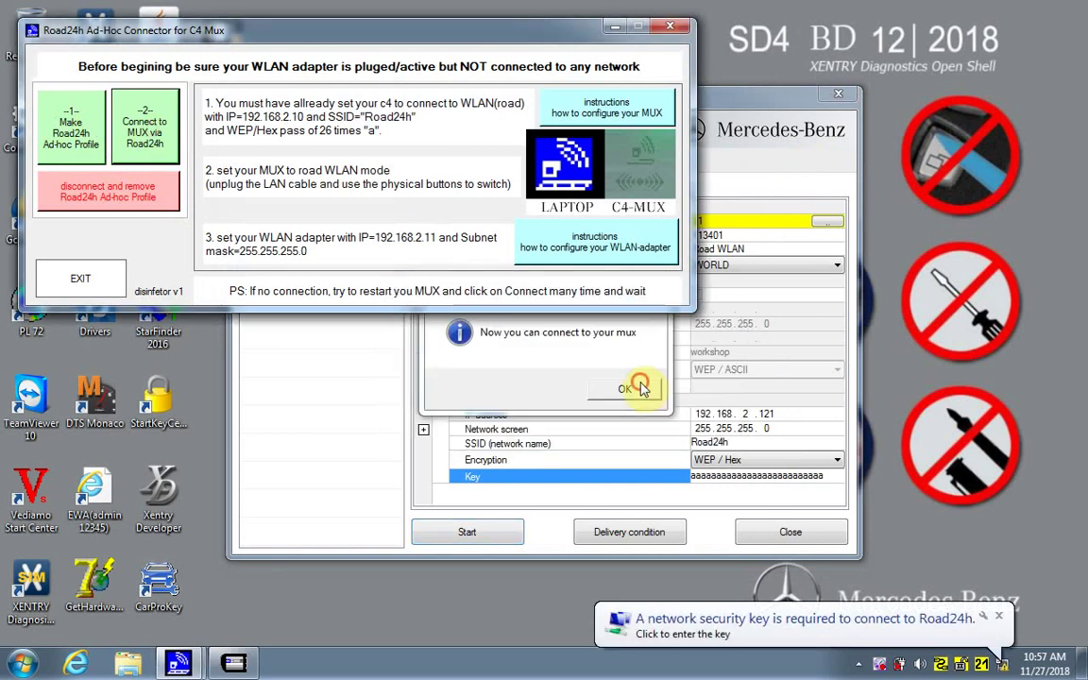
pyautogui.click(639, 390)
pyautogui.click(818, 619)
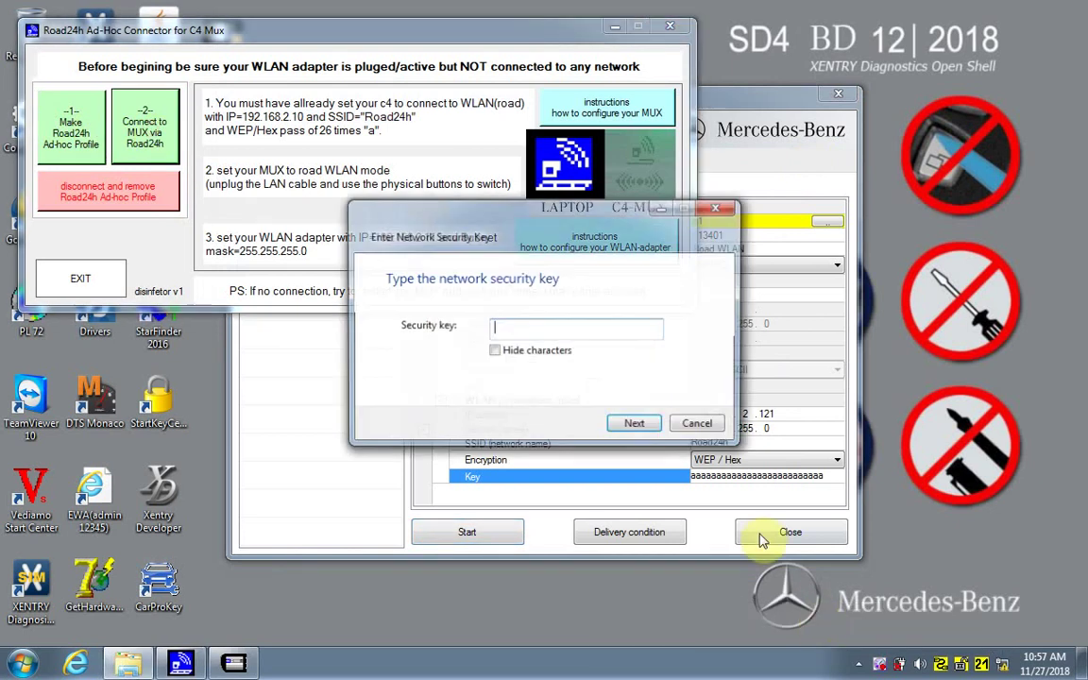
pyautogui.rightClick(585, 330)
pyautogui.click(636, 406)
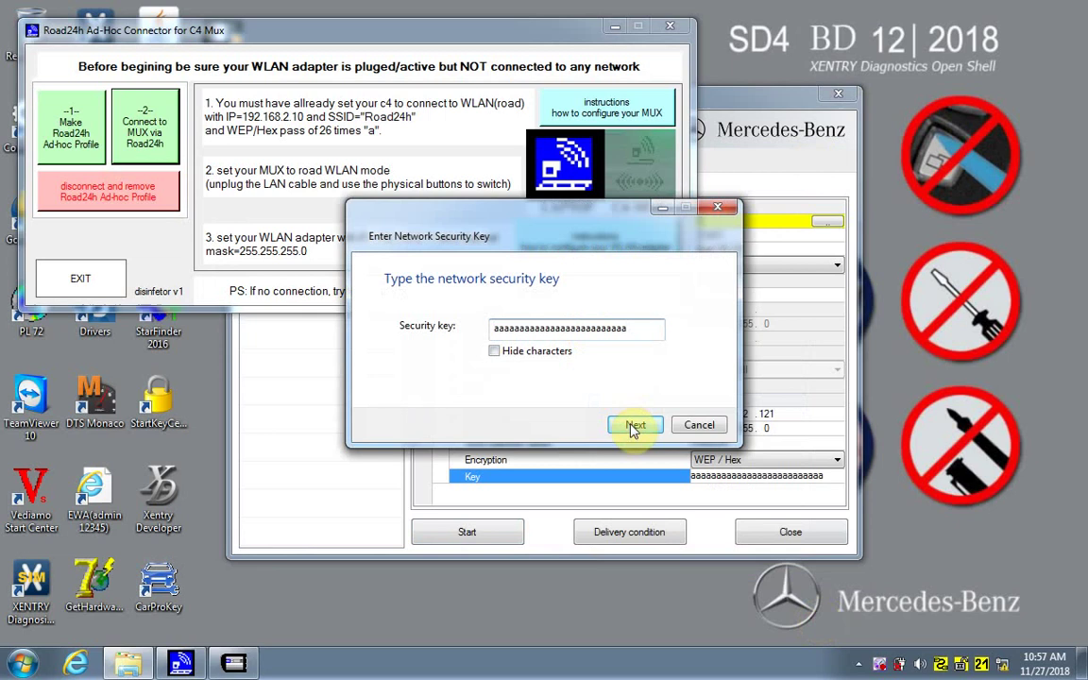
pyautogui.click(632, 427)
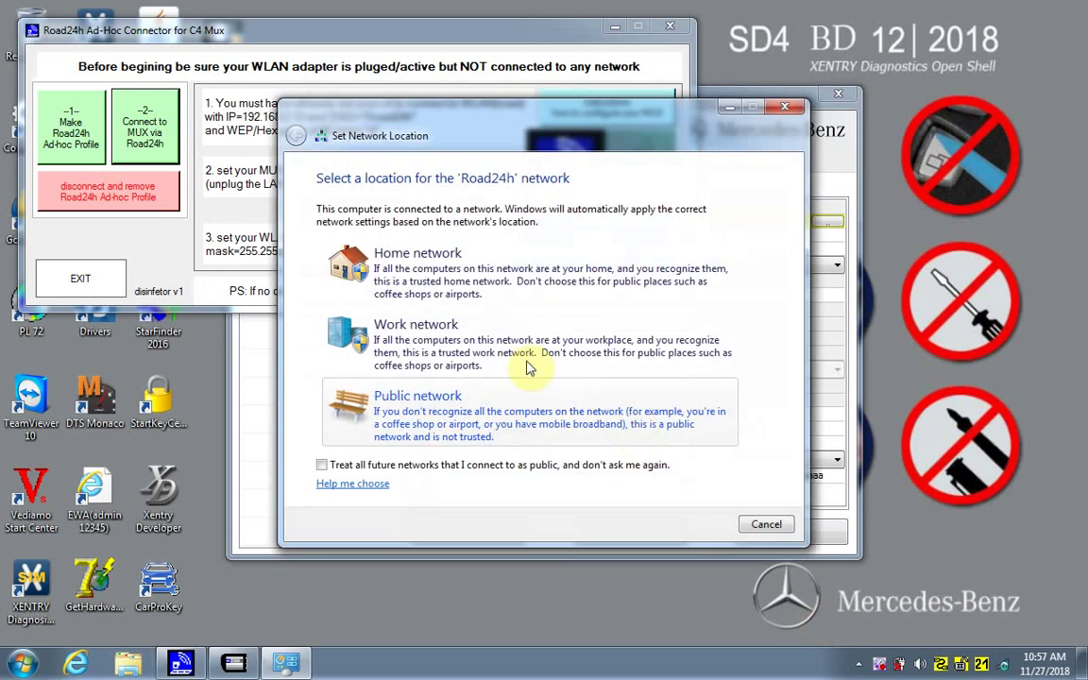
pyautogui.click(517, 349)
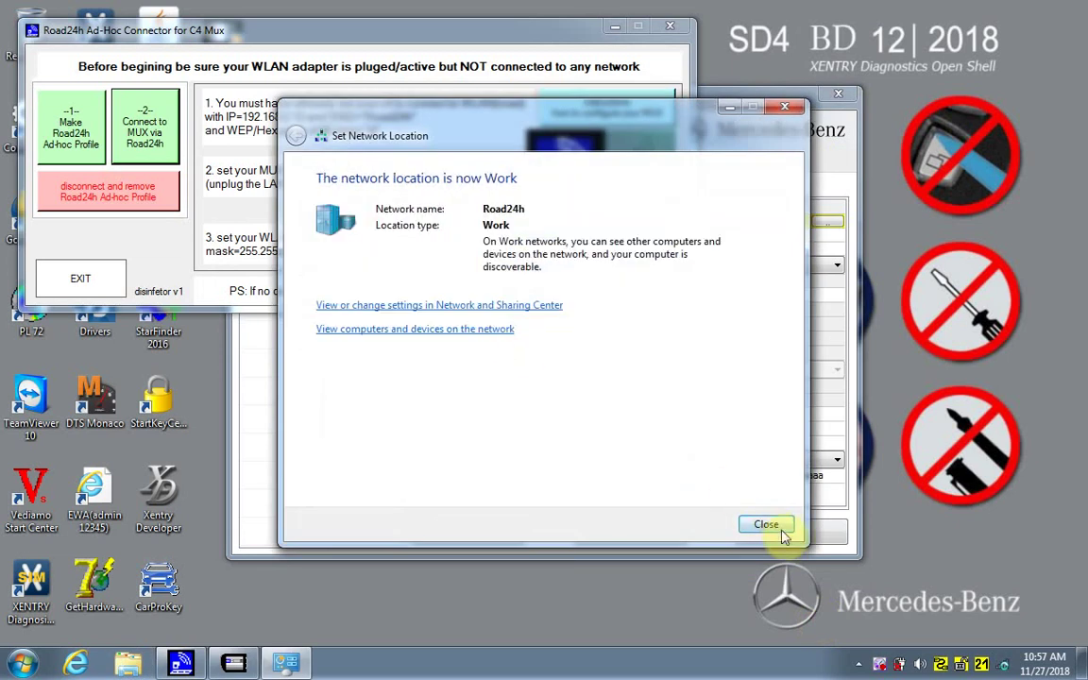
pyautogui.click(767, 525)
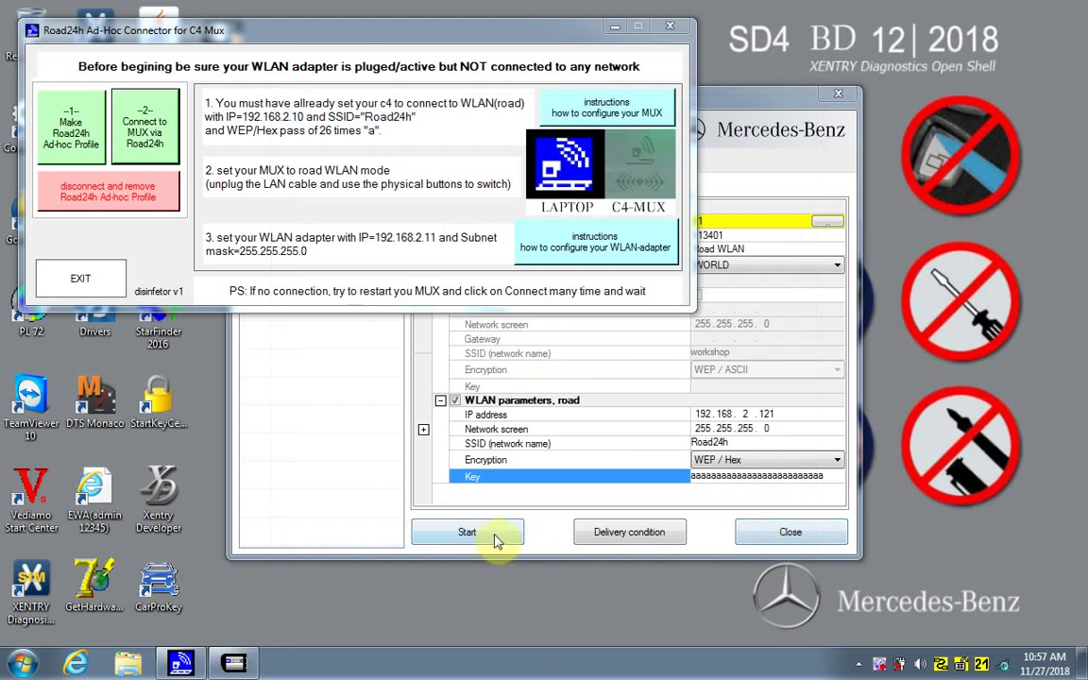
# Close the Road24h and Administration windows, select SDconnect 21 as the working MUX, and close
pyautogui.click(675, 32)
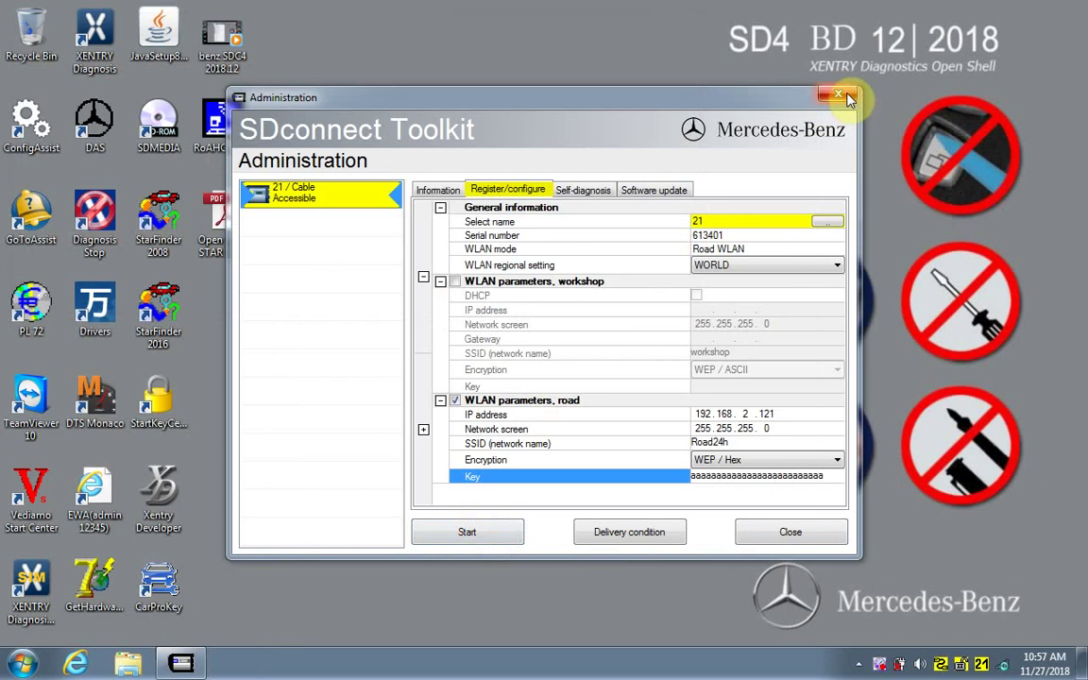
pyautogui.click(840, 97)
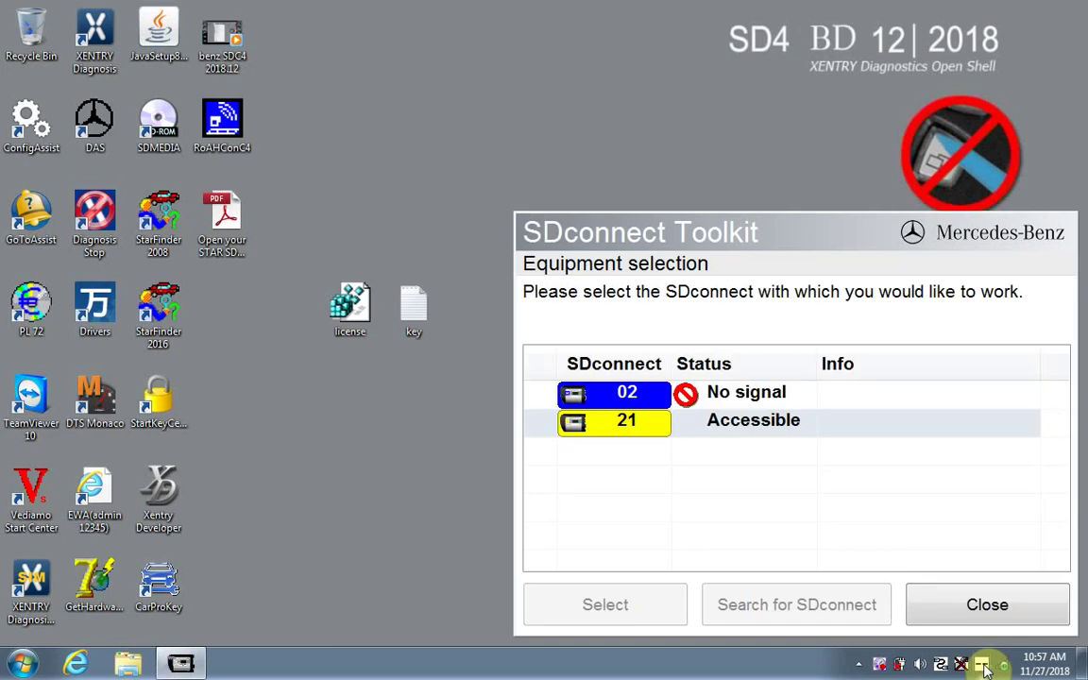
pyautogui.click(772, 422)
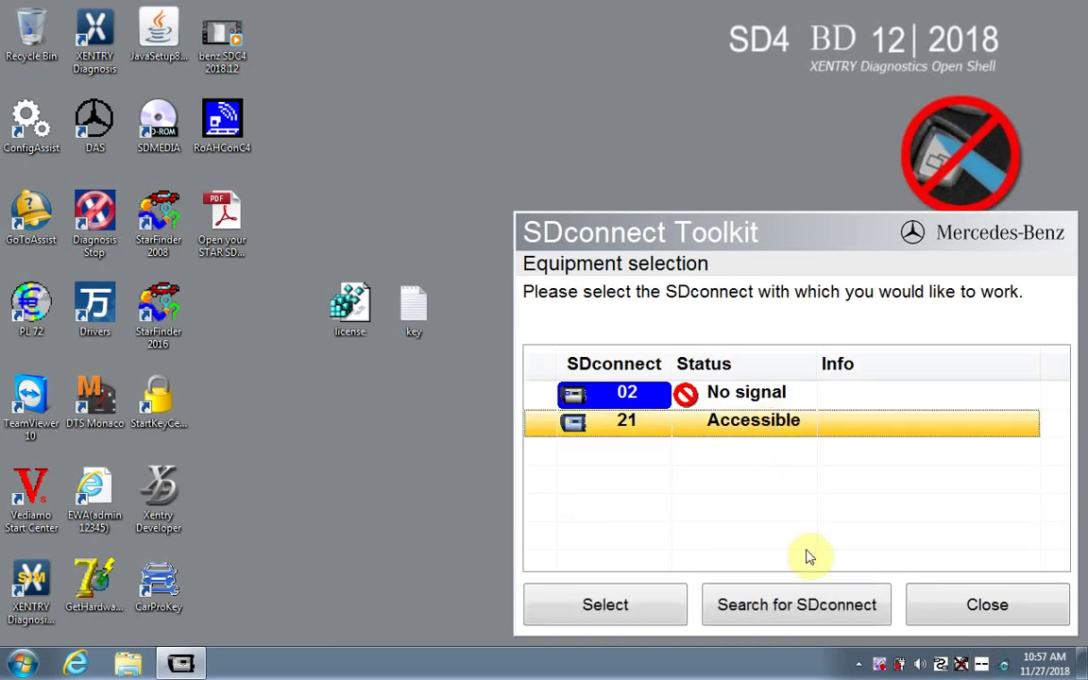
pyautogui.click(807, 601)
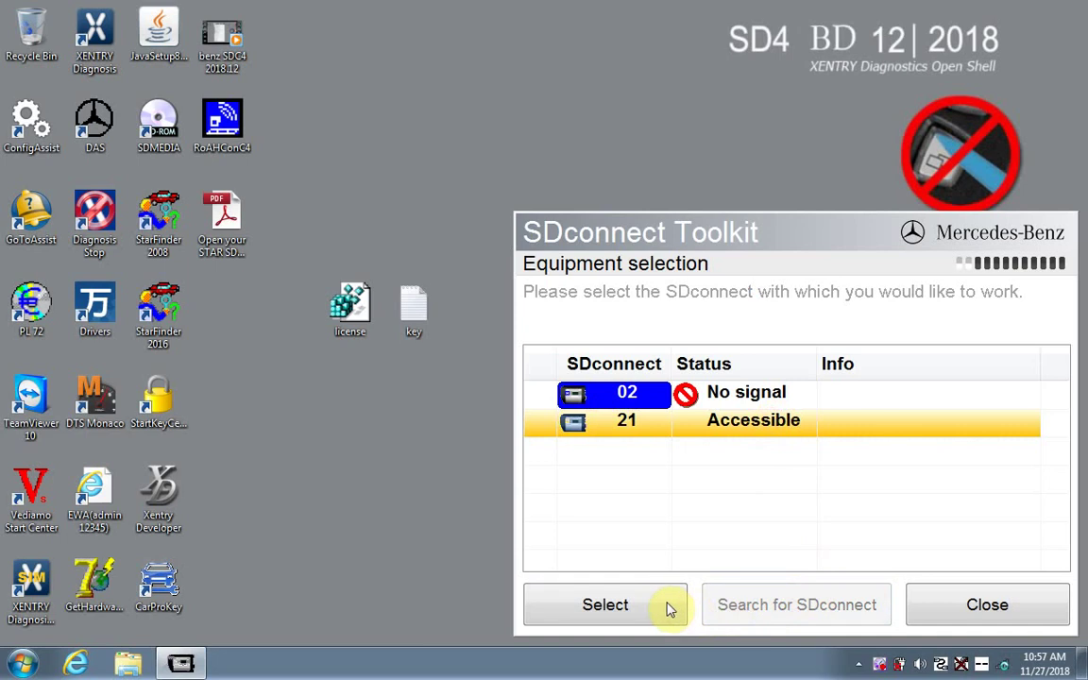
pyautogui.click(669, 607)
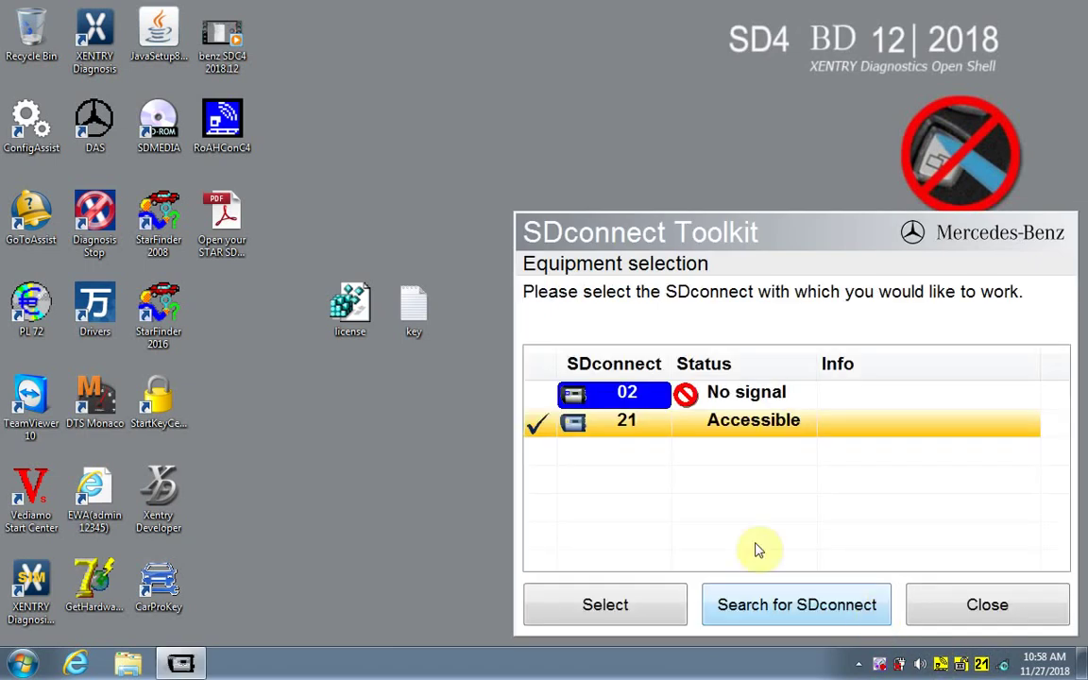
pyautogui.click(1016, 604)
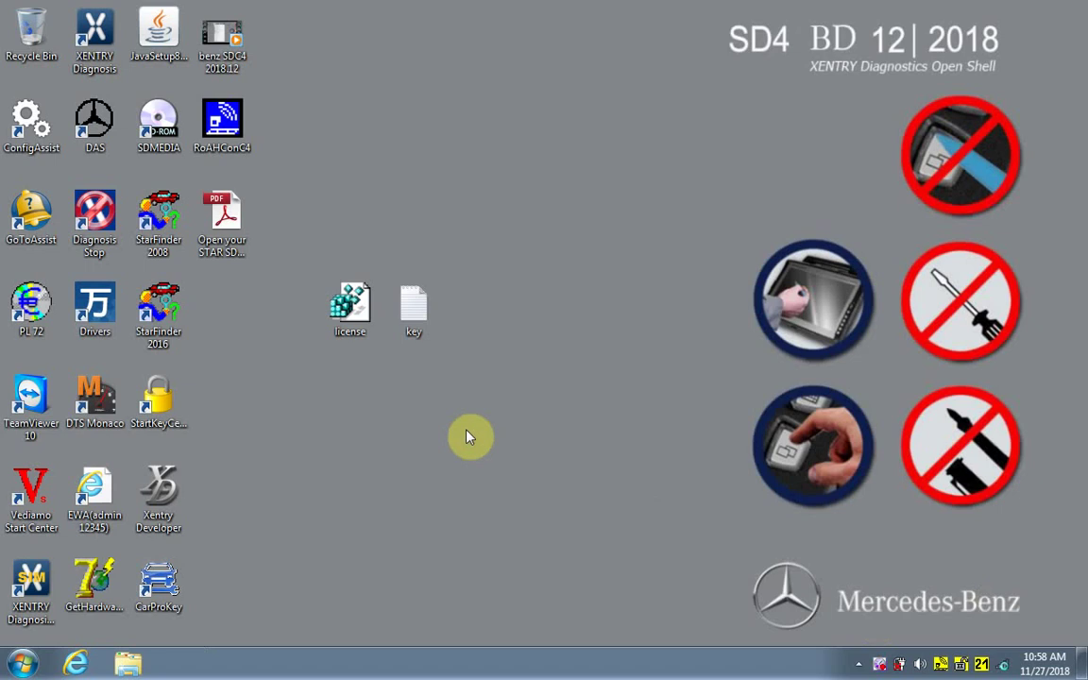
# Launch XENTRY Diagnosis and choose Mercedes-Benz passenger cars
pyautogui.rightClick(113, 23)
pyautogui.click(123, 35)
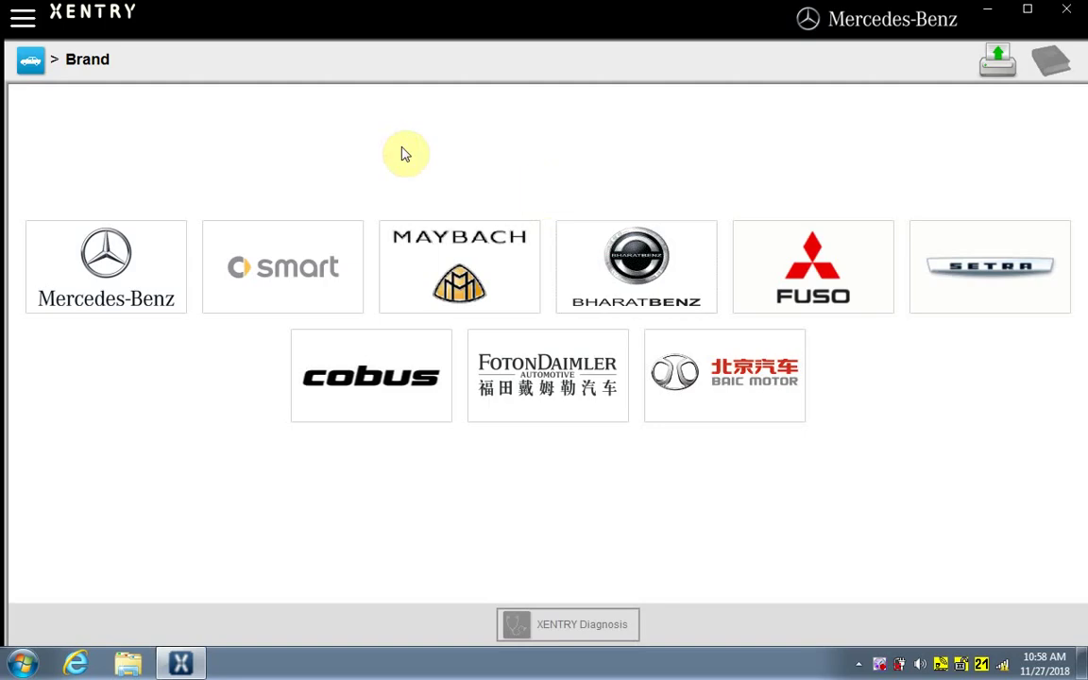
pyautogui.click(94, 241)
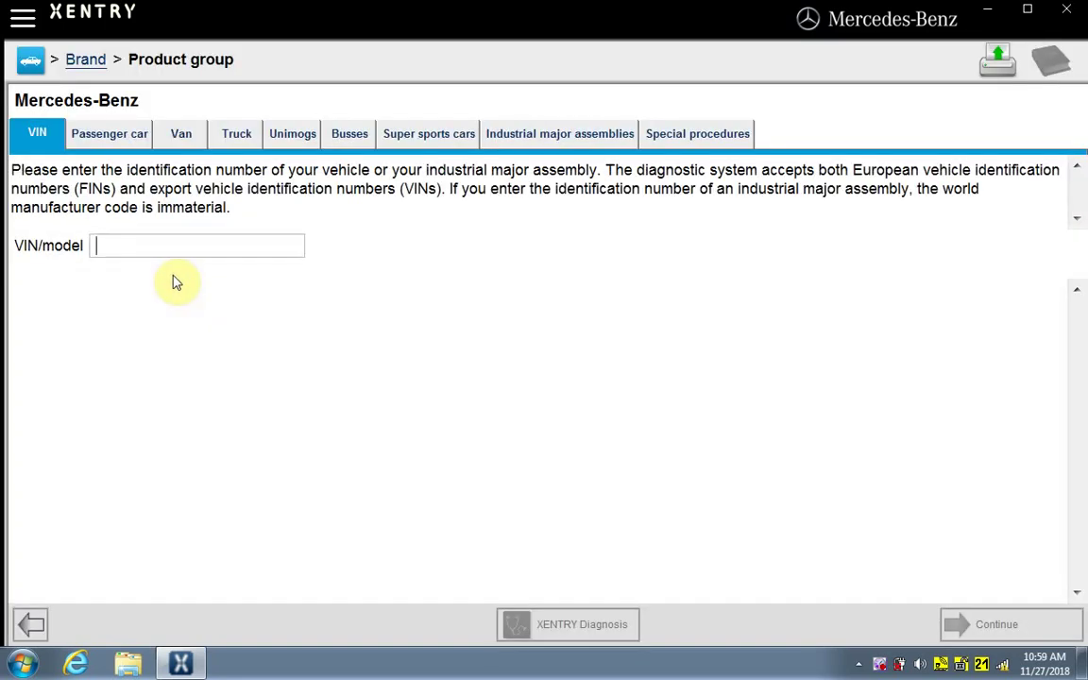
pyautogui.click(109, 135)
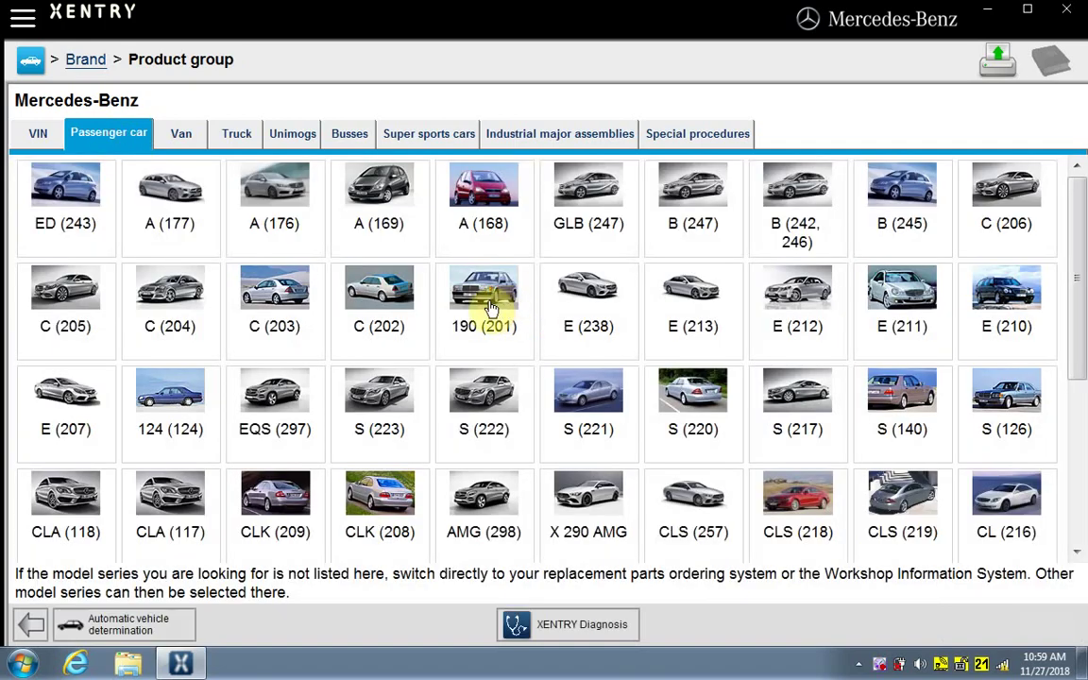
# Select the B (245) series, model 245.234 B 200 Sports Tourer Turbo, and accept engine 266.980
pyautogui.click(857, 231)
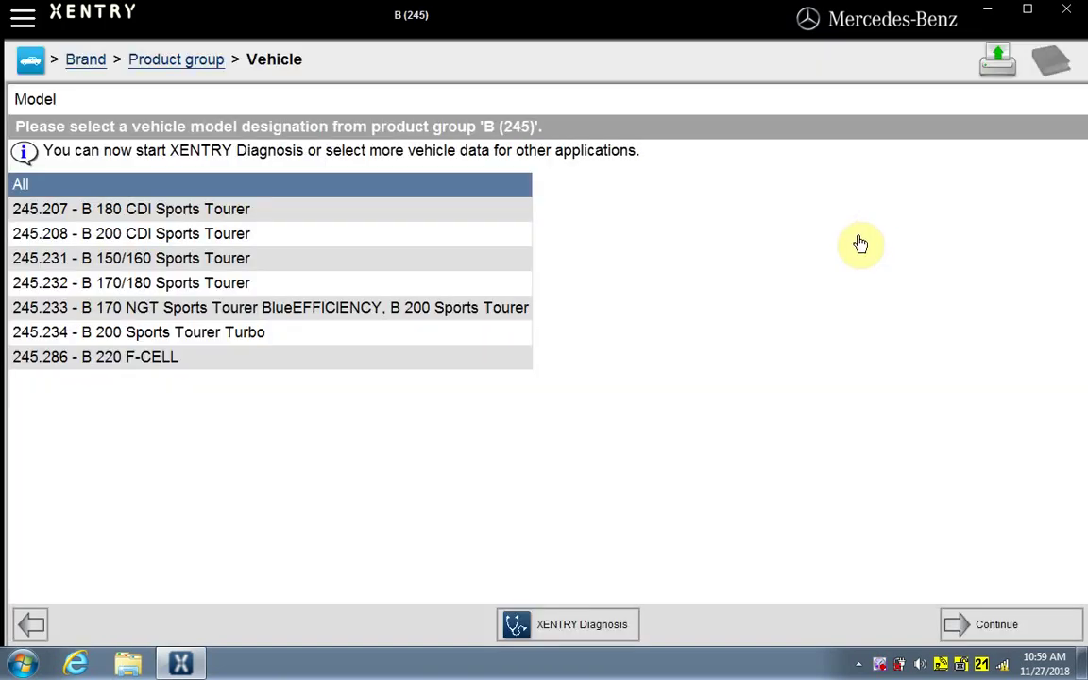
pyautogui.click(175, 335)
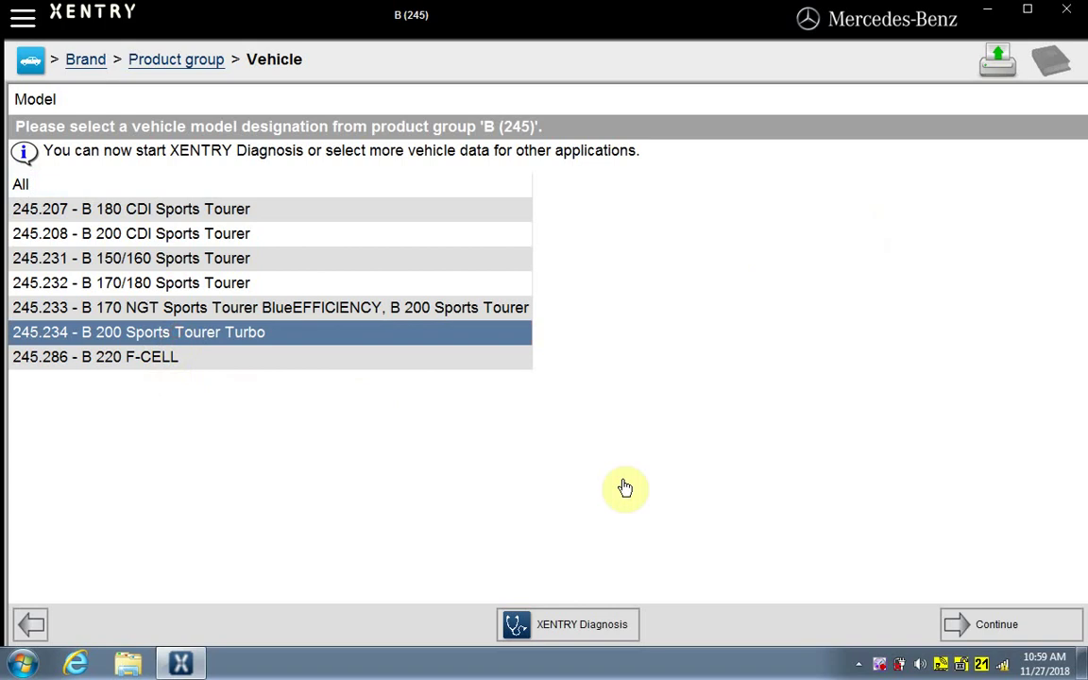
pyautogui.click(965, 618)
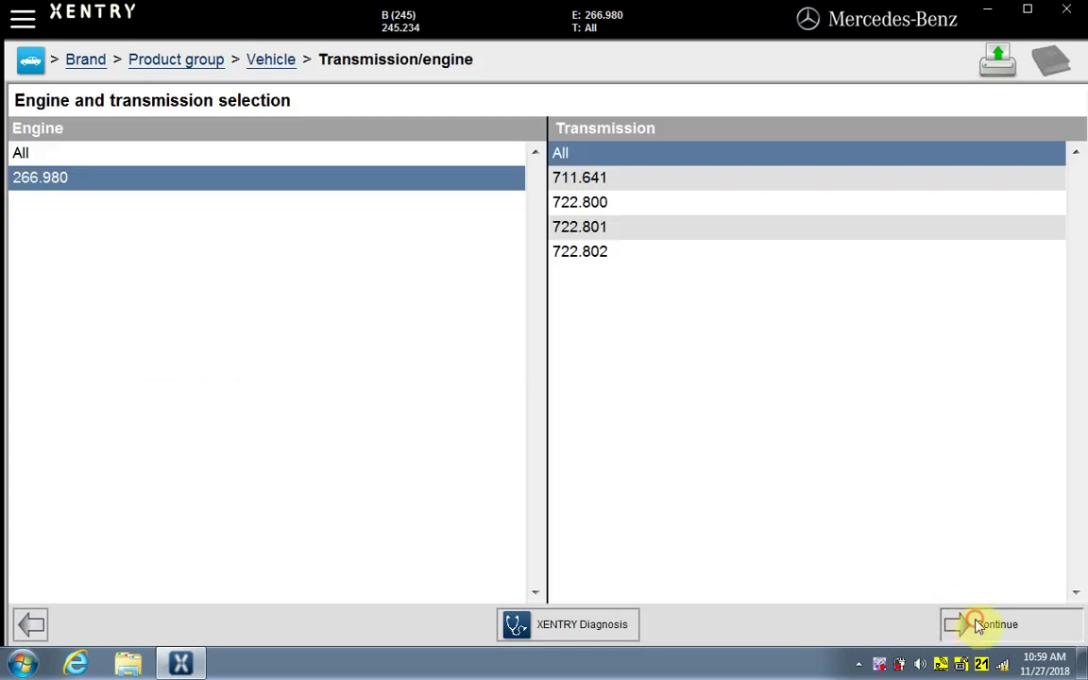
pyautogui.click(965, 620)
# Start DAS for the identified vehicle and acknowledge the electrostatic discharge and safety notices
pyautogui.click(610, 626)
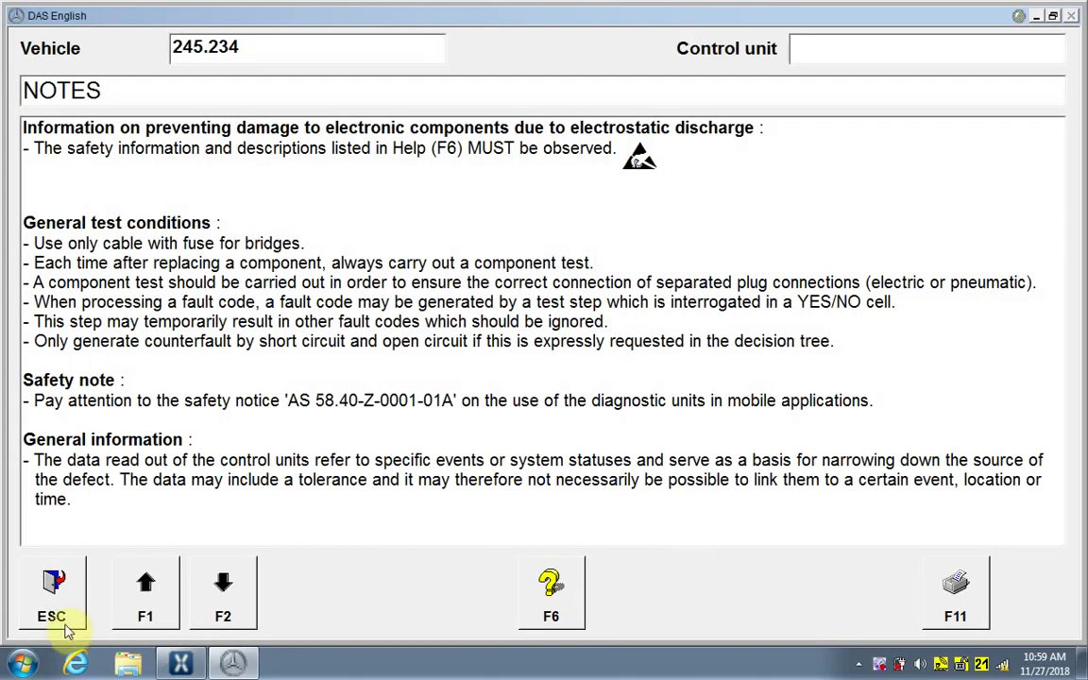
pyautogui.click(212, 592)
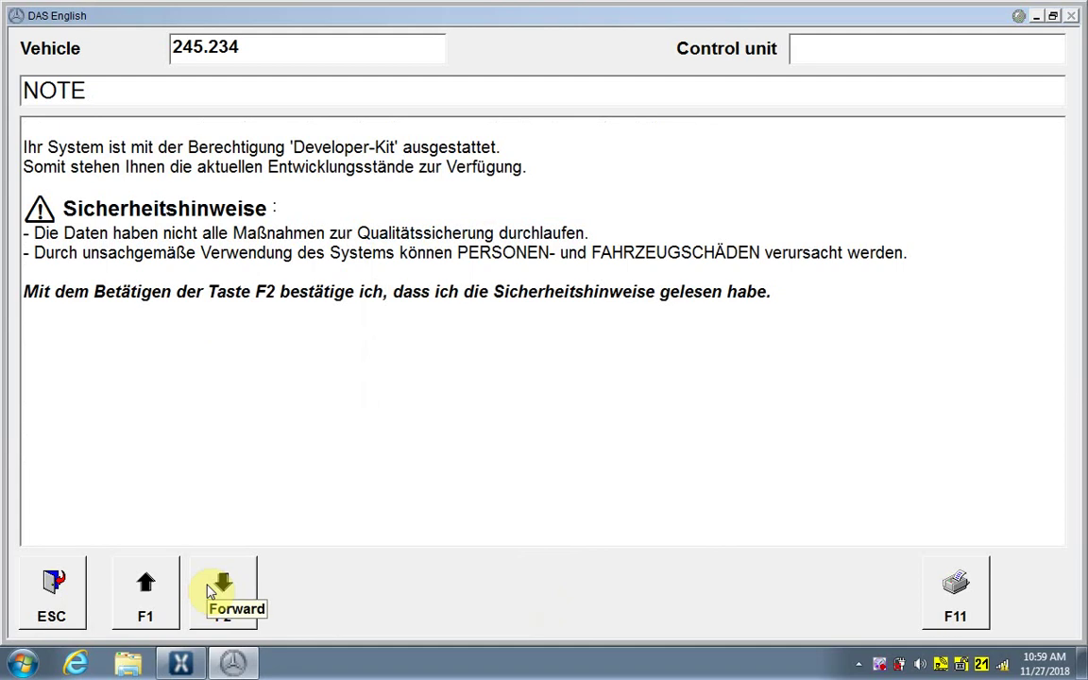
pyautogui.click(212, 591)
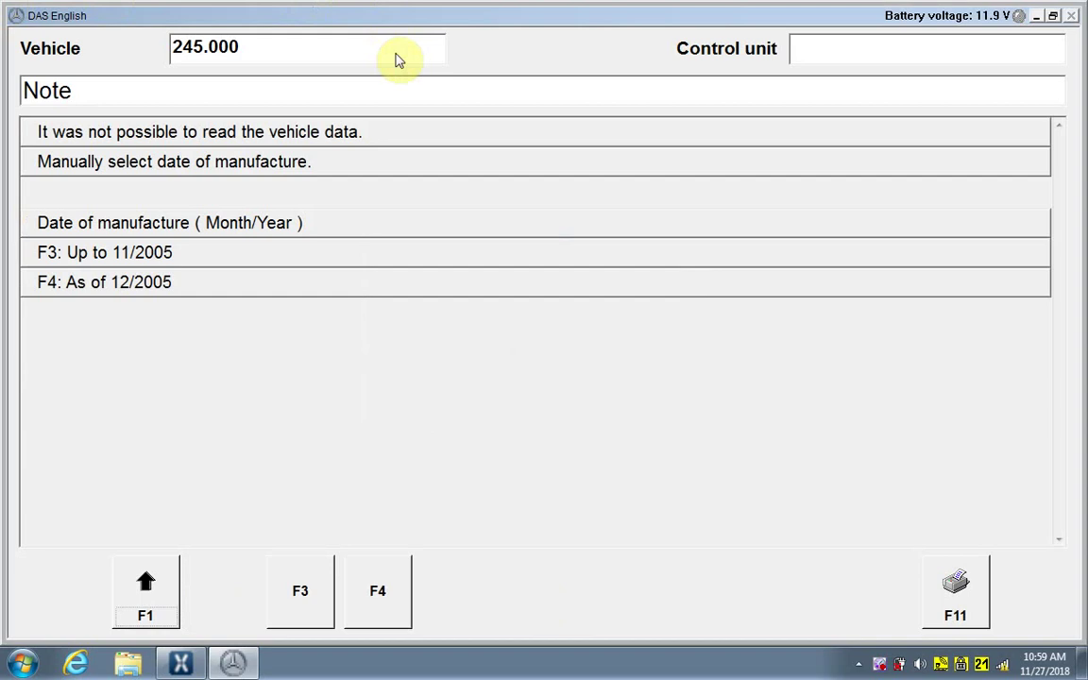
# Identify the car as built up to 11/2005, gasoline, left-hand steering, model 245.234 B 200 TURBO
pyautogui.click(309, 606)
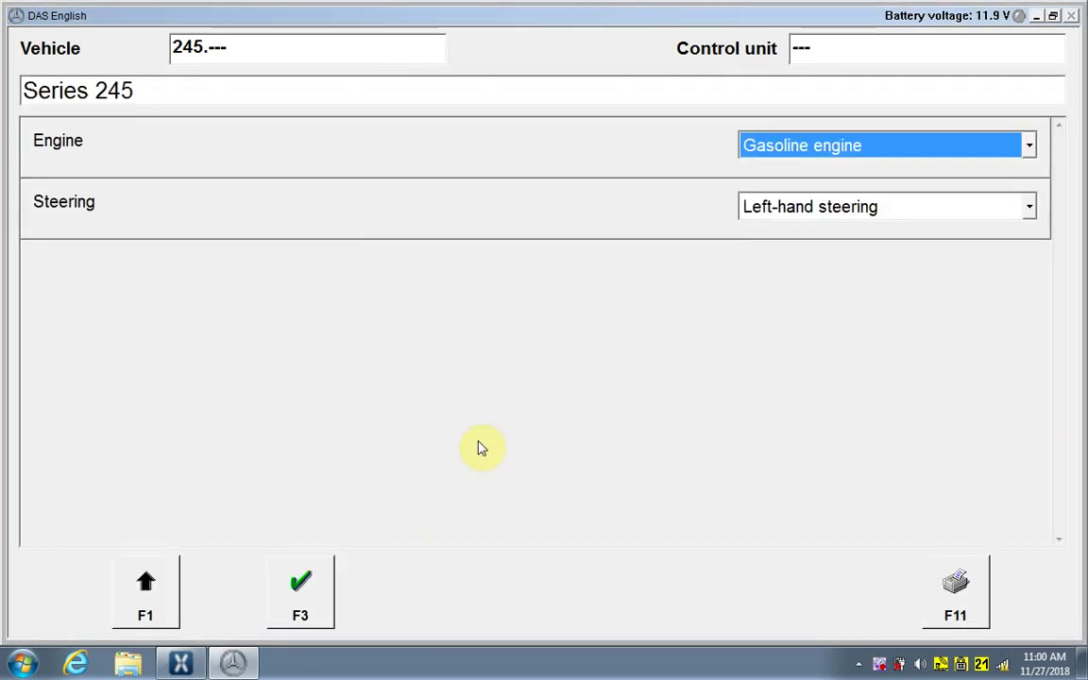
pyautogui.click(291, 613)
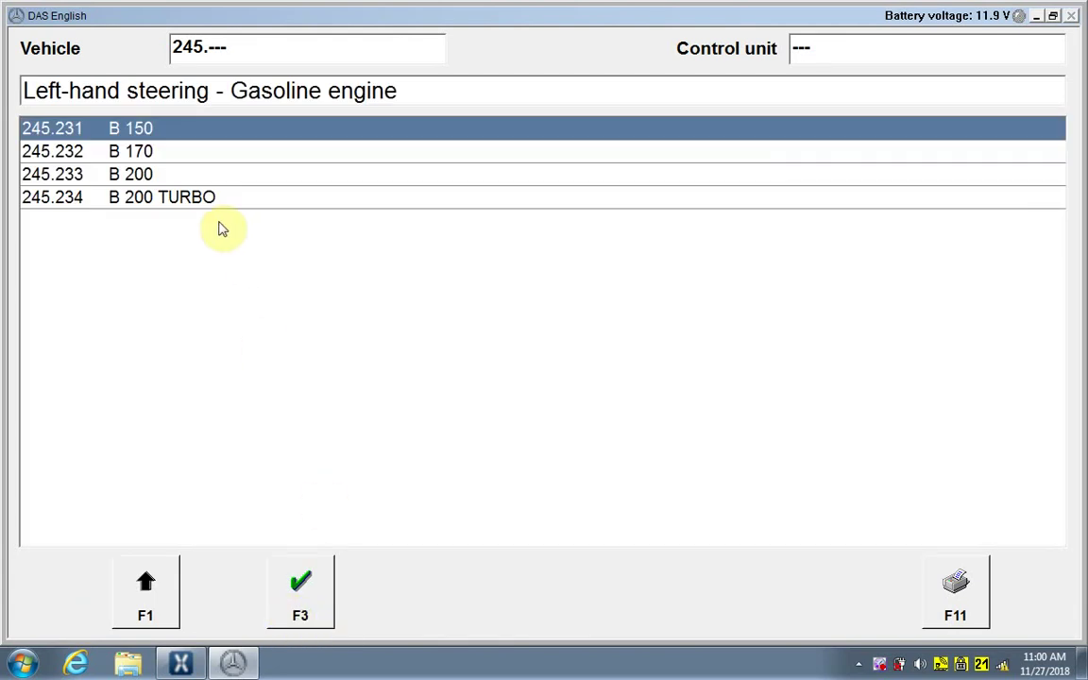
pyautogui.click(216, 180)
pyautogui.click(218, 199)
pyautogui.click(315, 591)
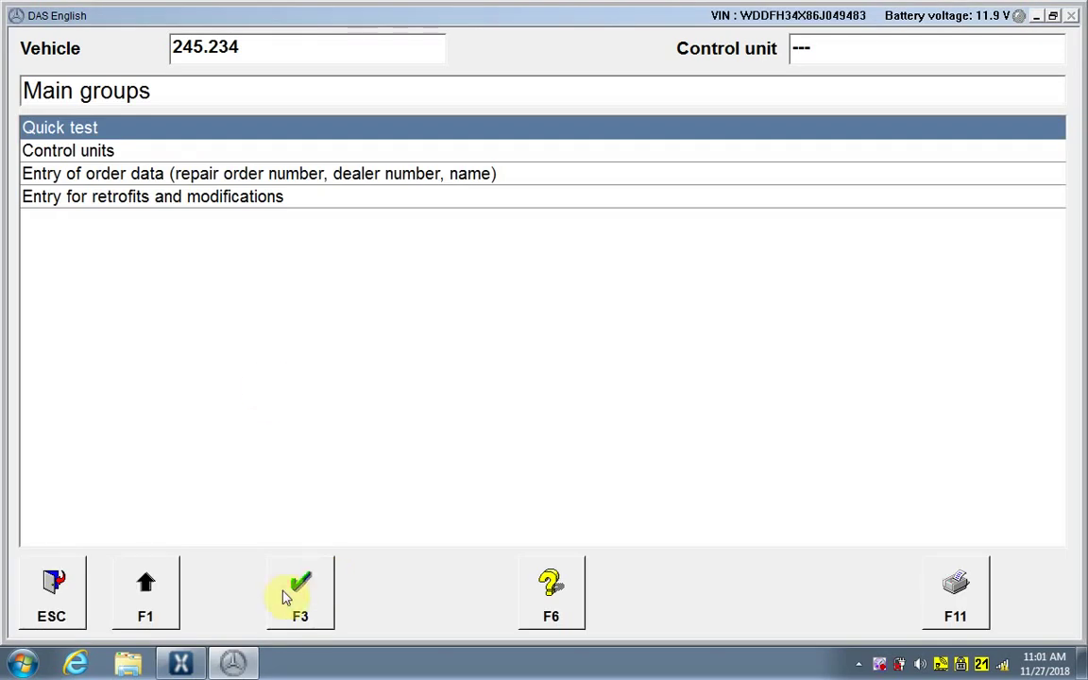
# Run the quick test with 5435324 km entered as the driven distance
pyautogui.click(294, 588)
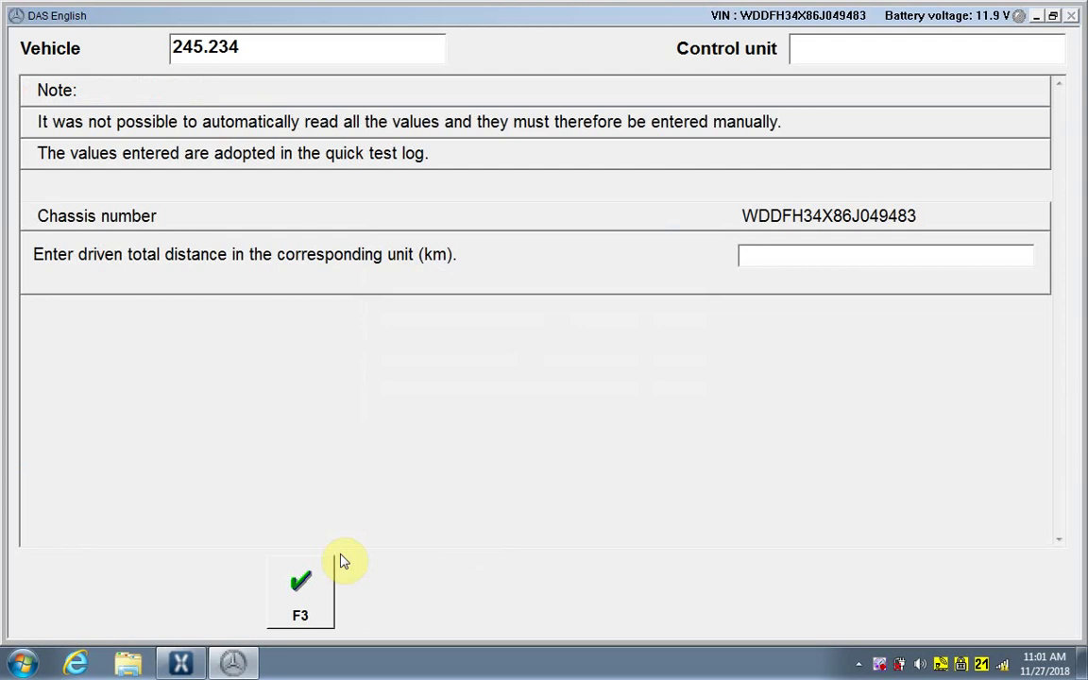
pyautogui.write('5435324')
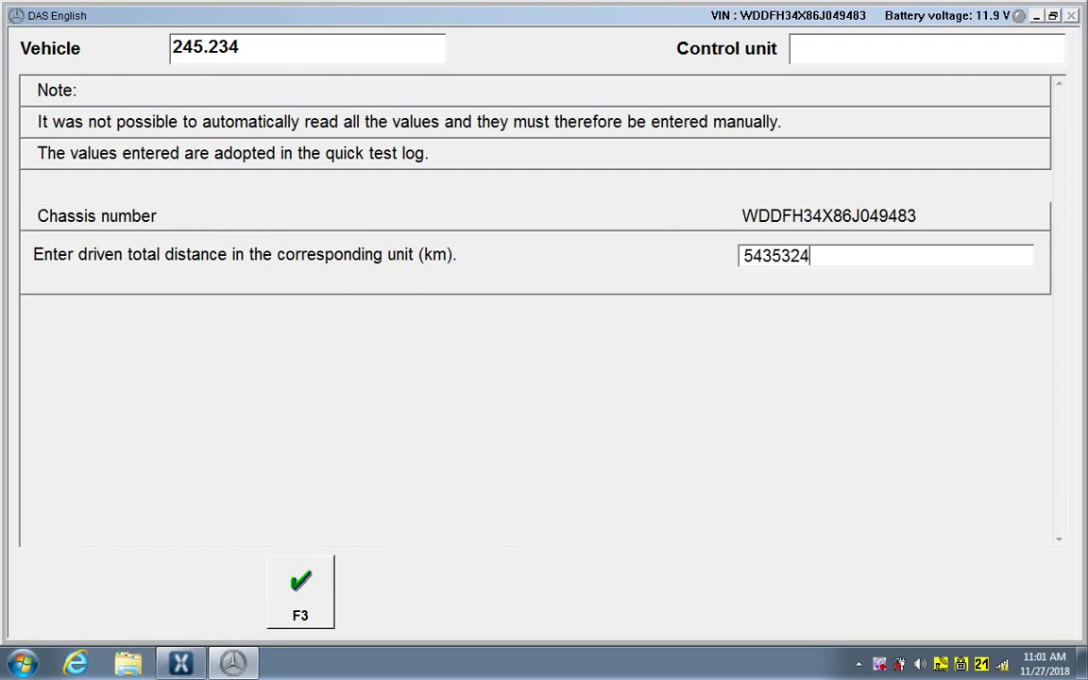
pyautogui.click(297, 593)
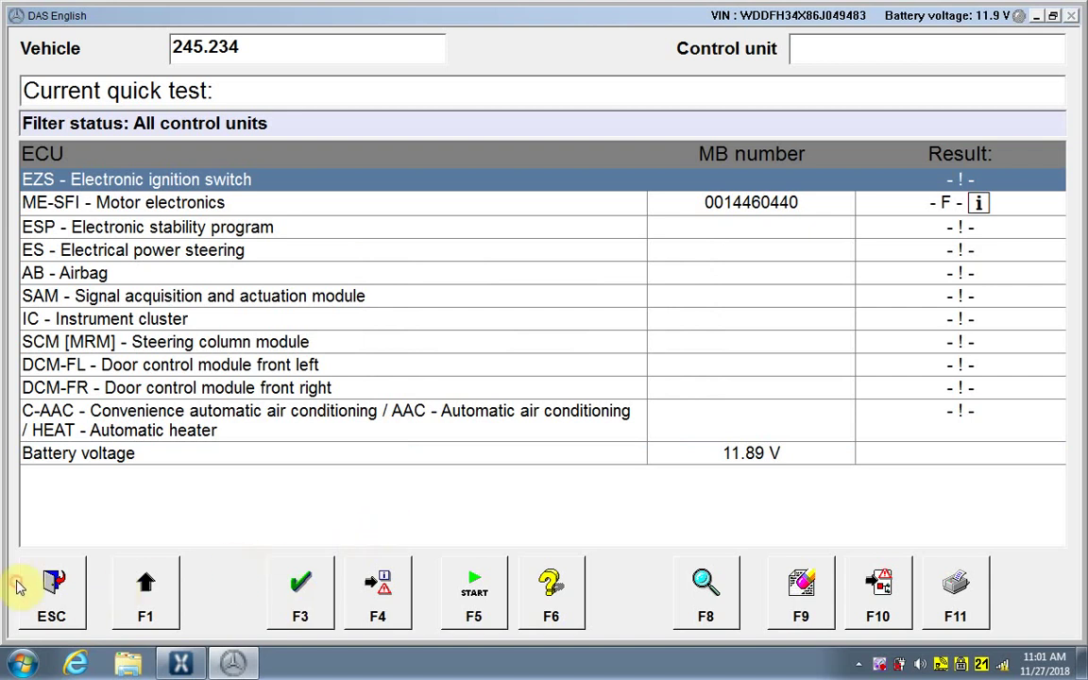
# End the DAS session and close XENTRY Diagnosis, confirming both prompts
pyautogui.click(38, 577)
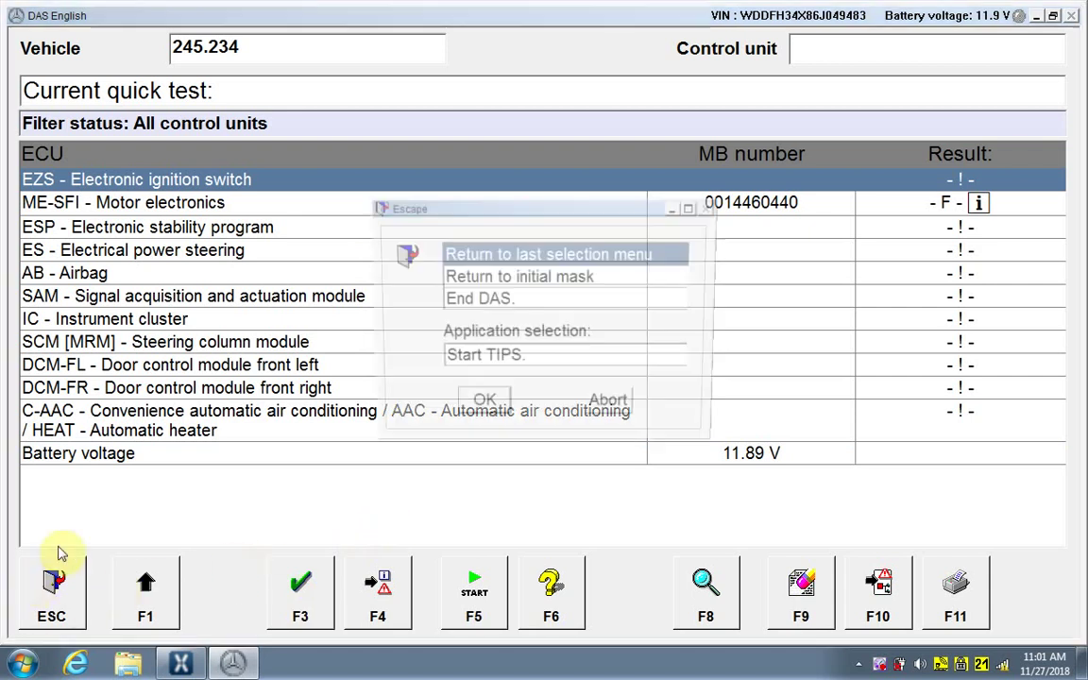
pyautogui.click(491, 298)
pyautogui.click(481, 407)
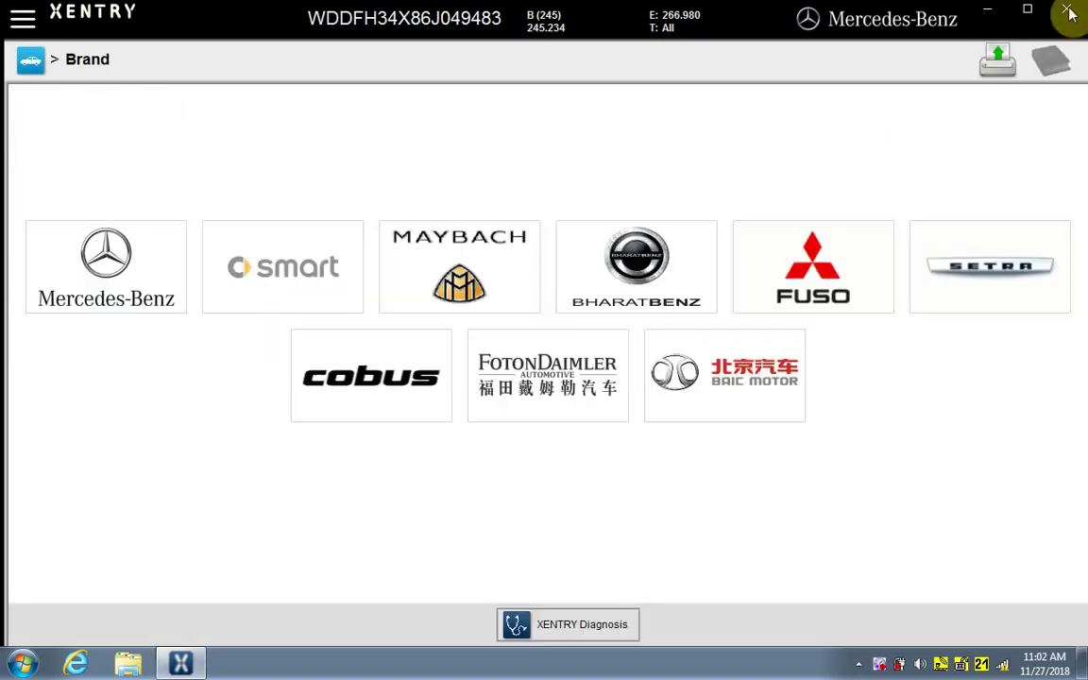
pyautogui.click(1070, 11)
pyautogui.click(487, 403)
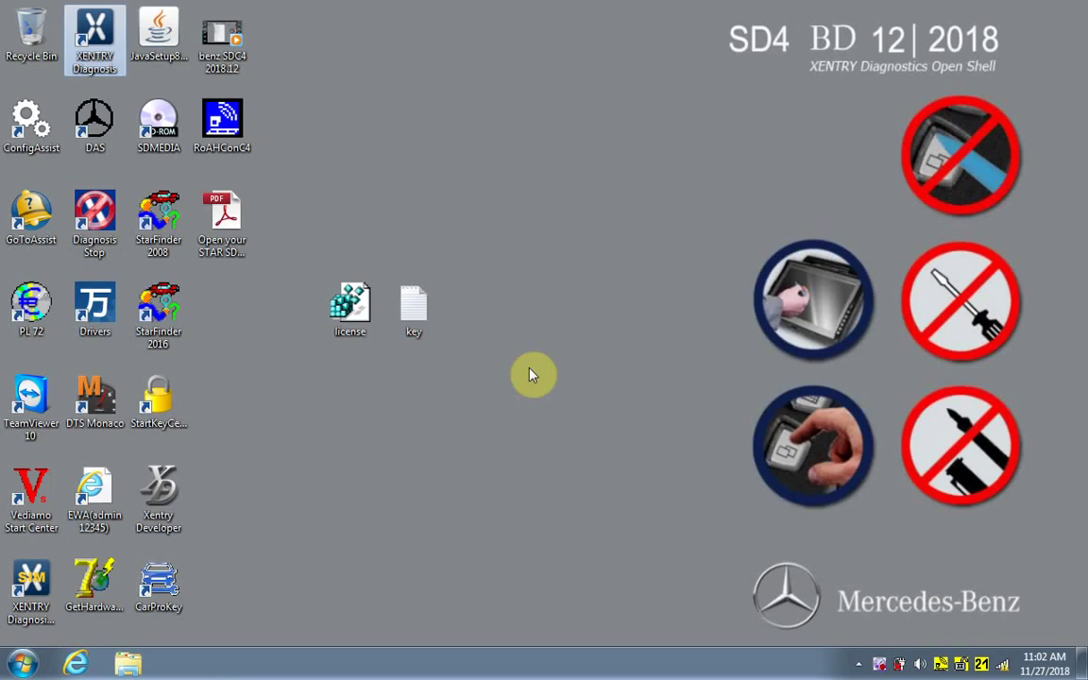